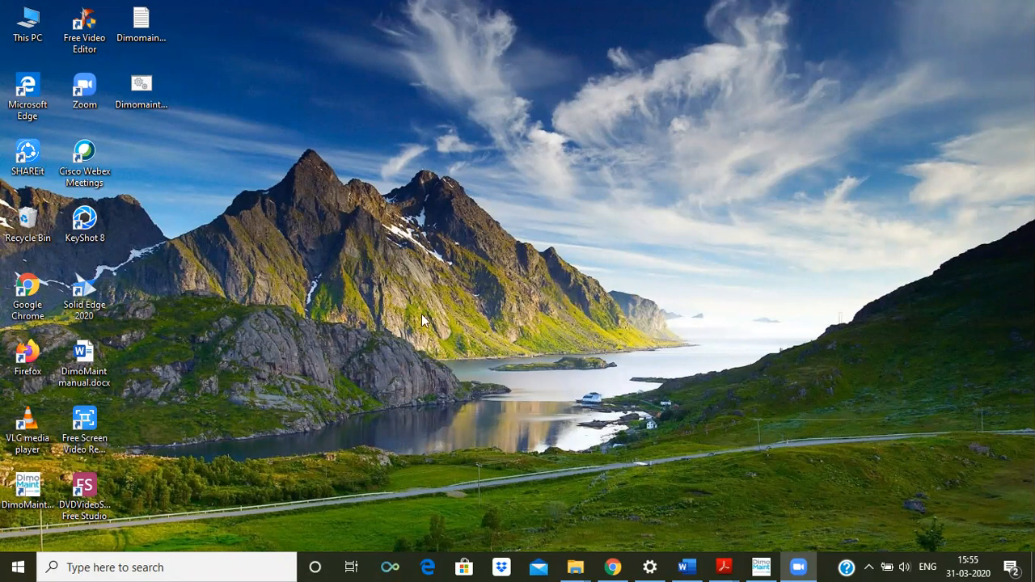
- Open OM_1.8_Import.pdf from the Documentation folder in the DimoMaint OM installation location
right_click(25, 491)
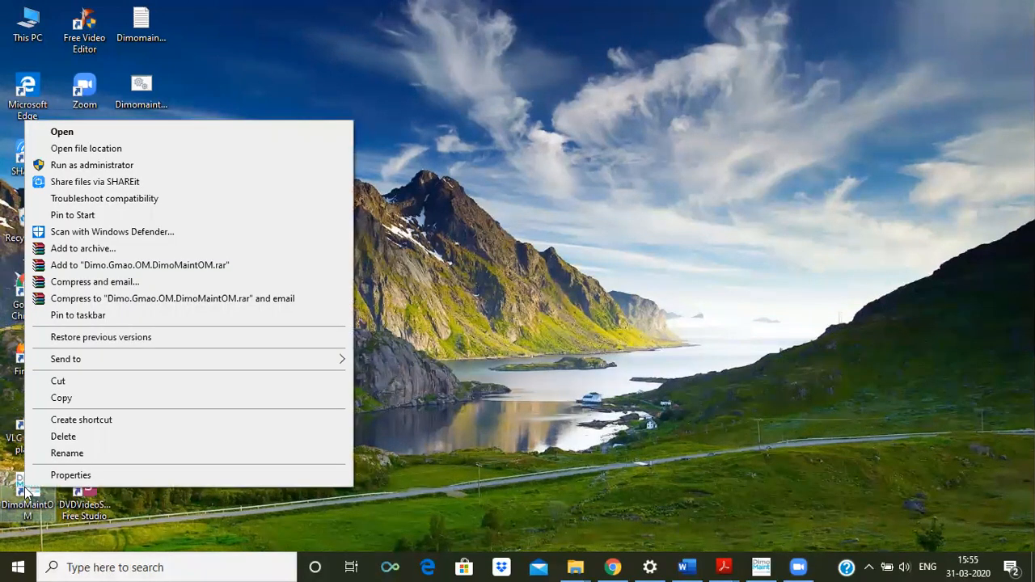
click(117, 151)
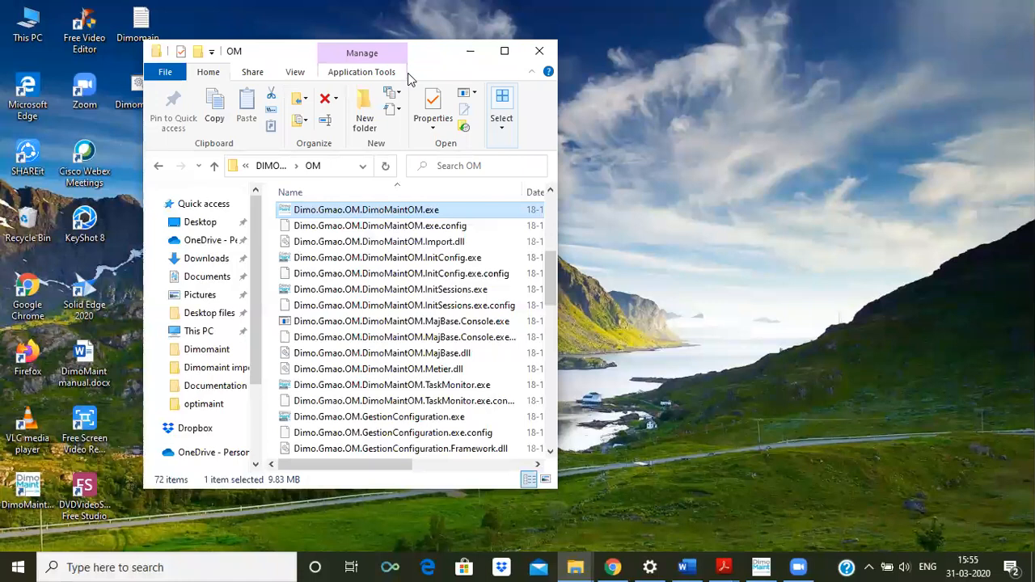
click(505, 54)
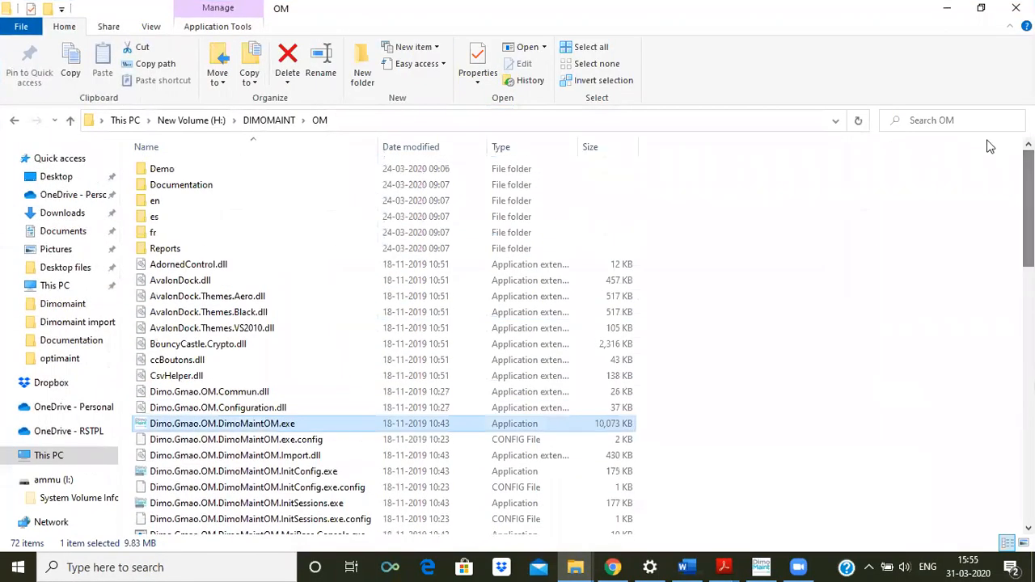
double_click(259, 187)
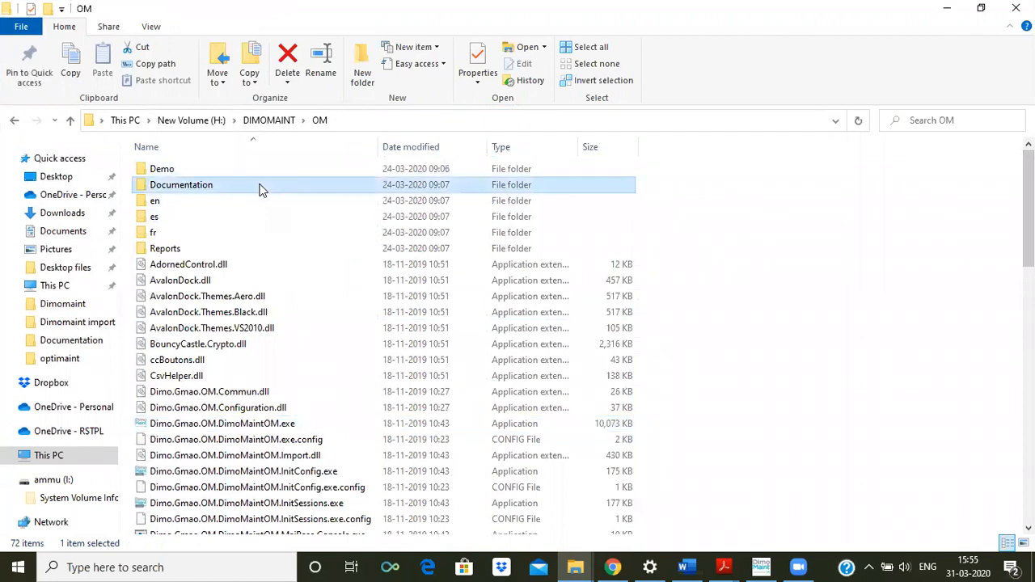
click(221, 234)
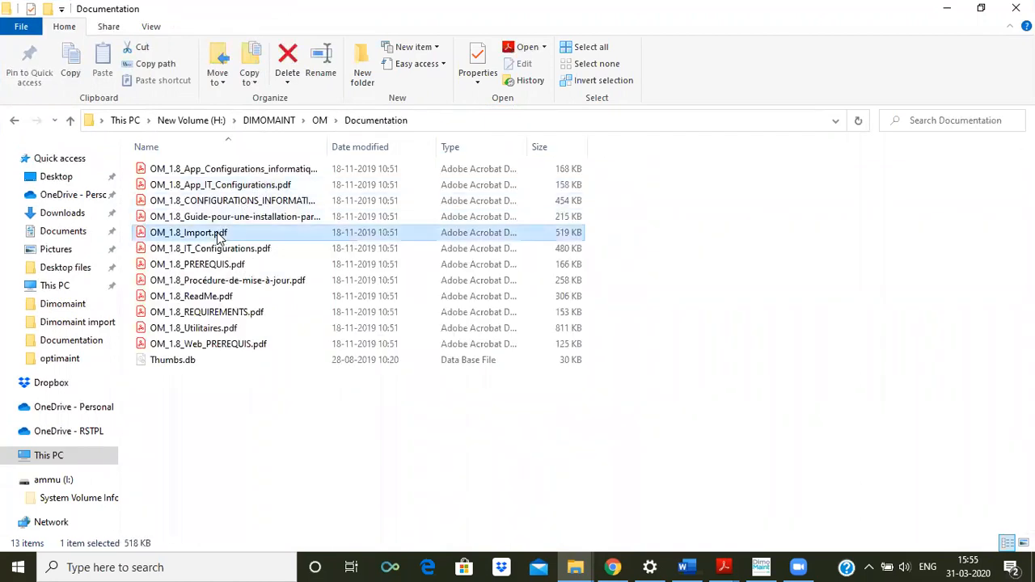
double_click(217, 234)
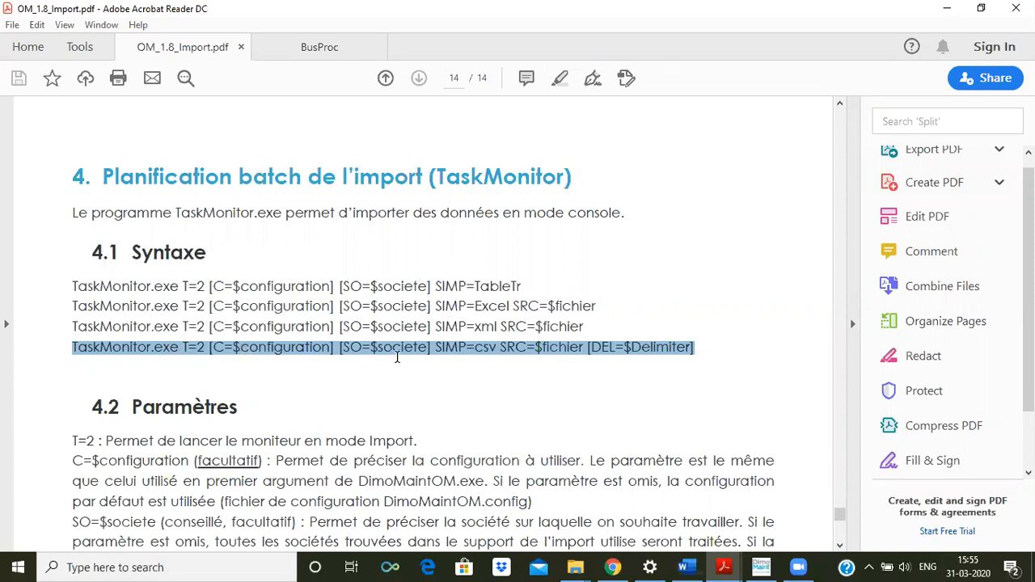
- Copy the SIMP=csv TaskMonitor syntax line from the PDF into a new Notepad document
right_click(300, 347)
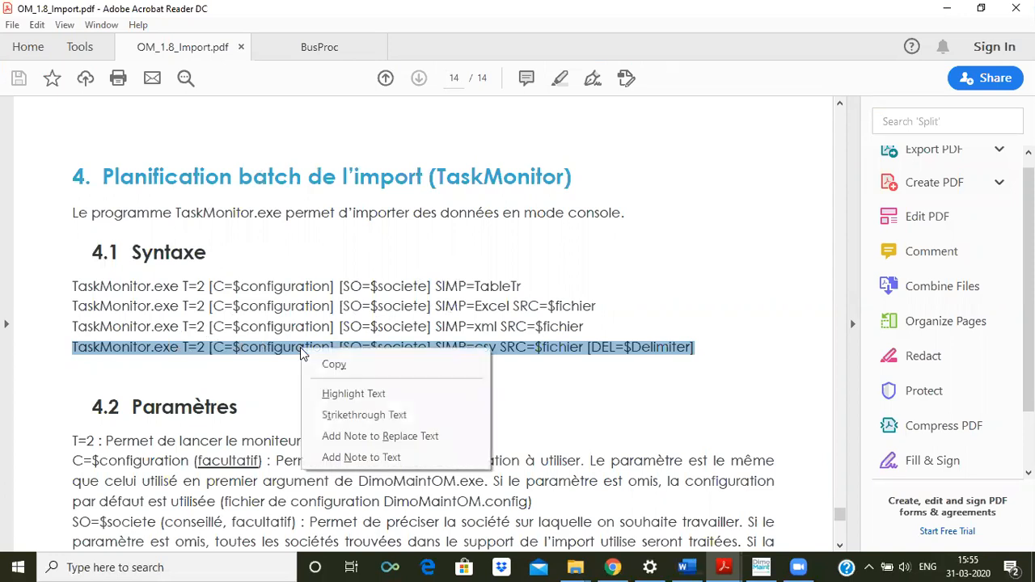
click(346, 364)
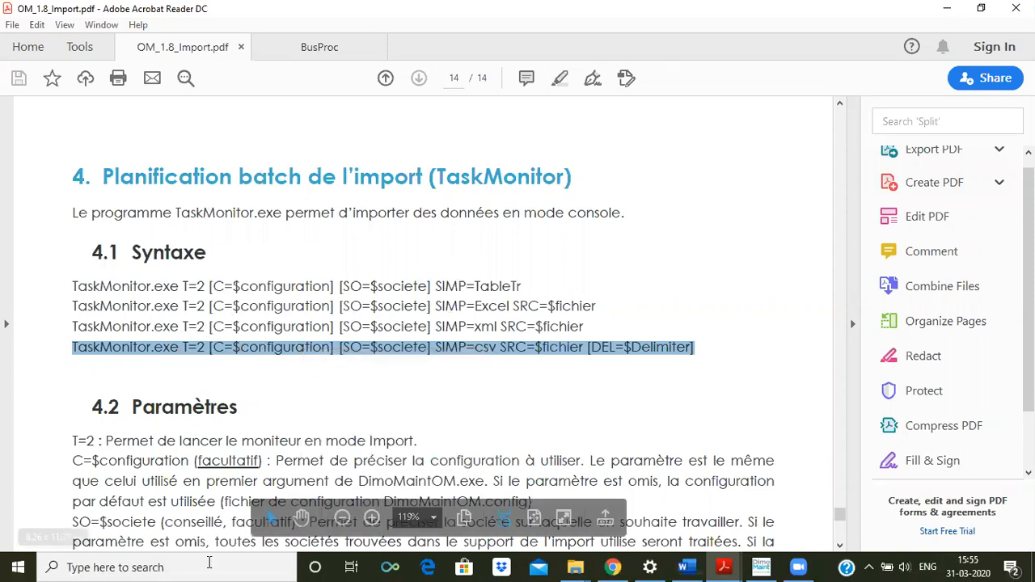
click(210, 567)
text(note)
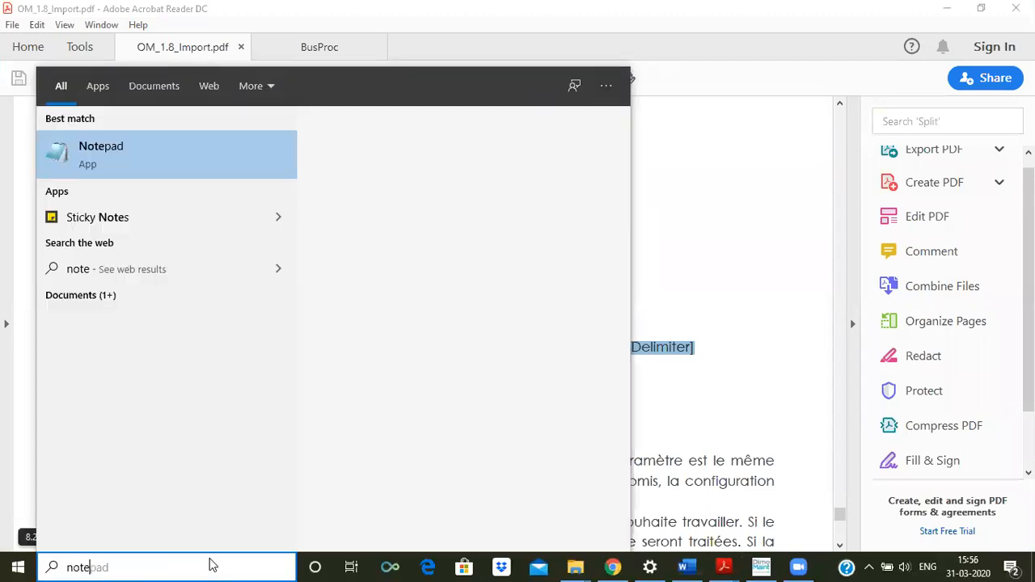
key(Return)
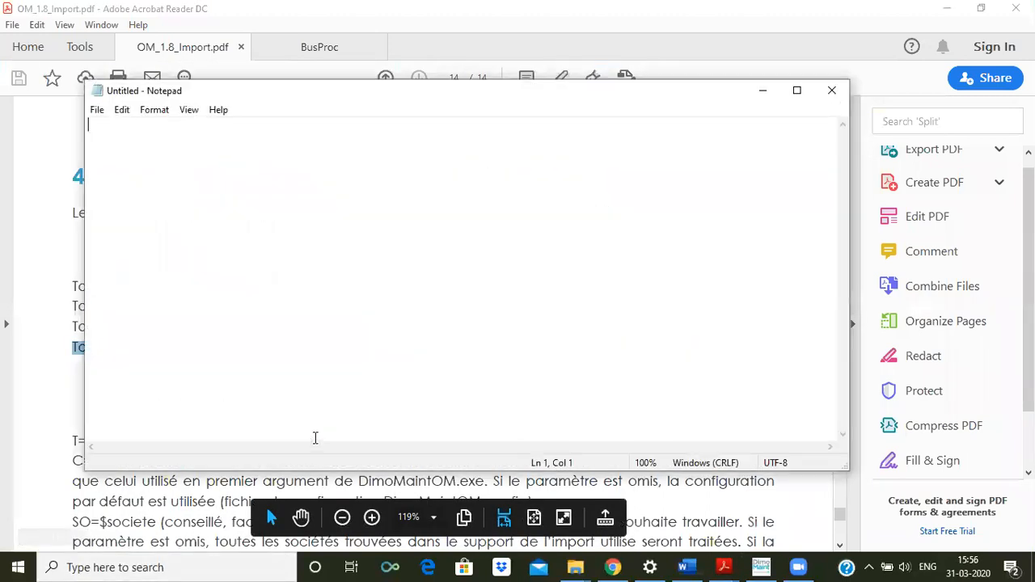
key(ctrl+v)
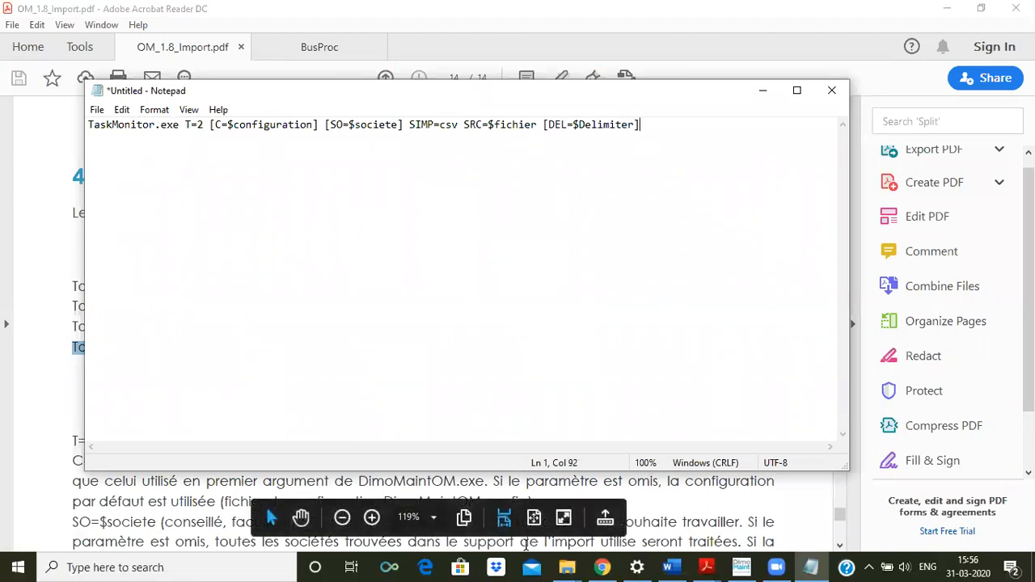
- In the OM folder in File Explorer, copy the base file name of the Dimo.Gmao.OM.DimoMaintOM.TaskMonitor application
click(568, 566)
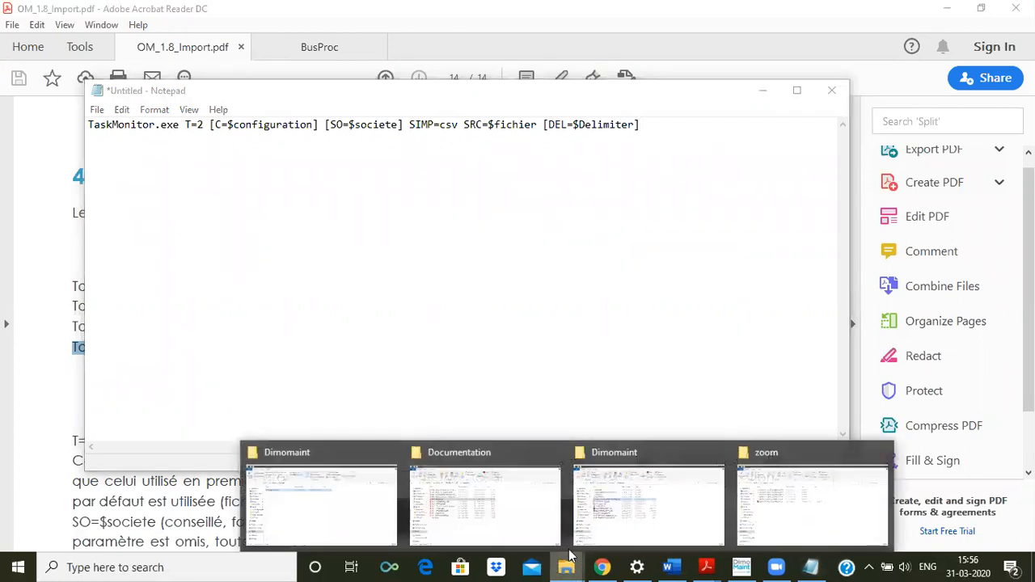
click(508, 510)
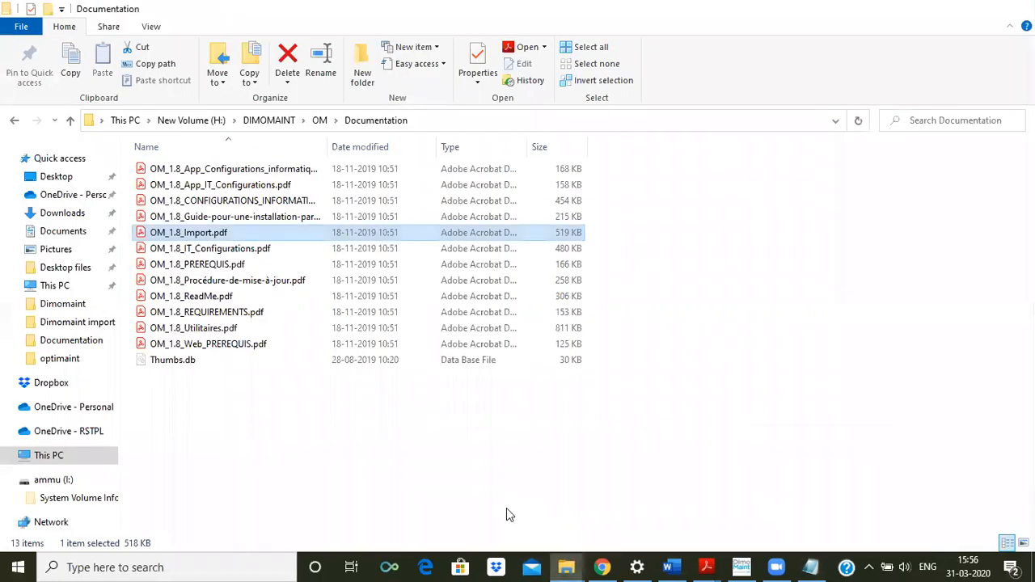
click(71, 121)
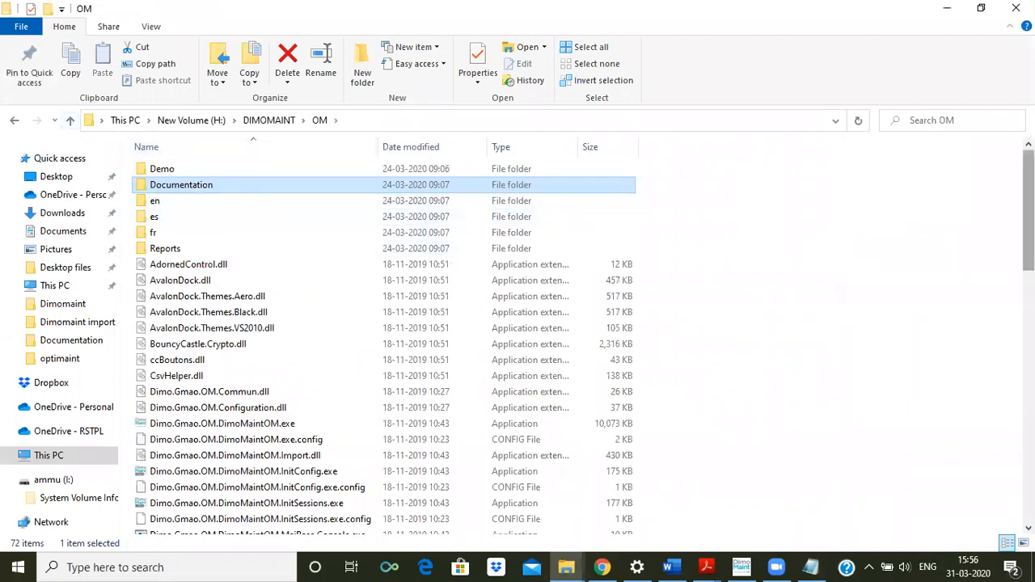
scroll(865, 210, down, 3)
scroll(865, 211, up, 3)
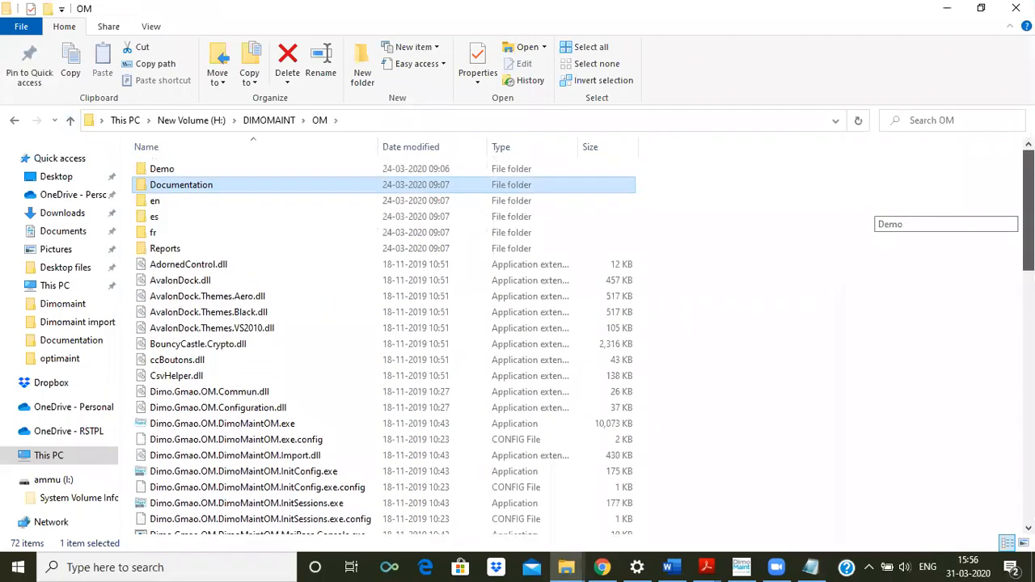
scroll(874, 224, down, 12)
scroll(874, 224, down, 2)
scroll(874, 224, up, 5)
drag(1029, 364, 1029, 360)
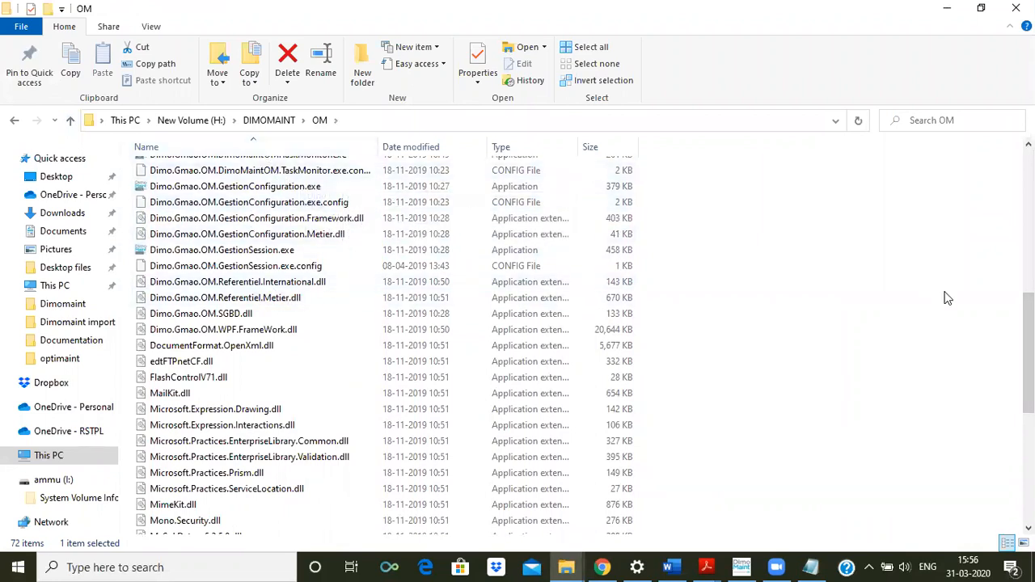
drag(1029, 364, 1029, 358)
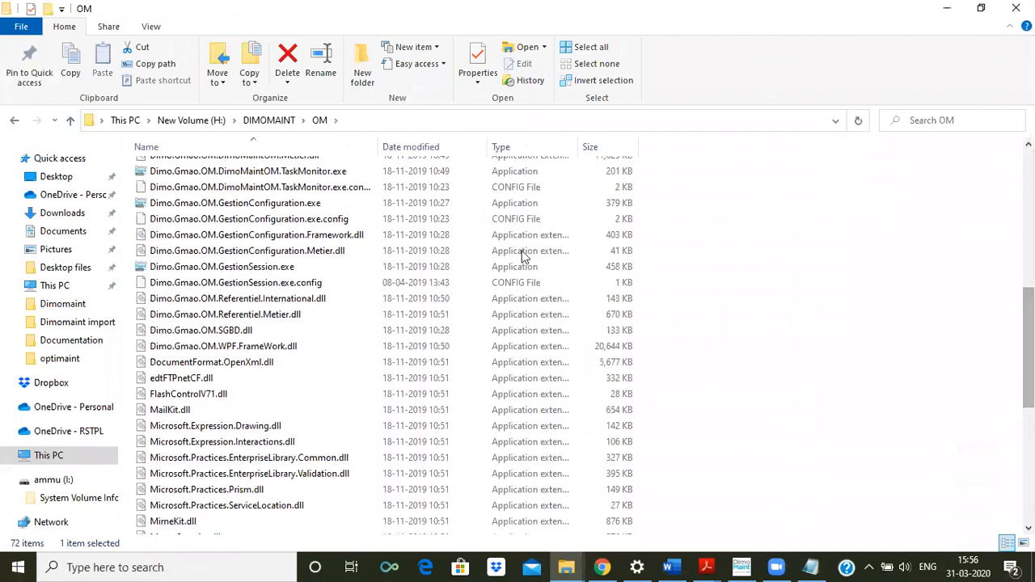
click(306, 171)
right_click(306, 171)
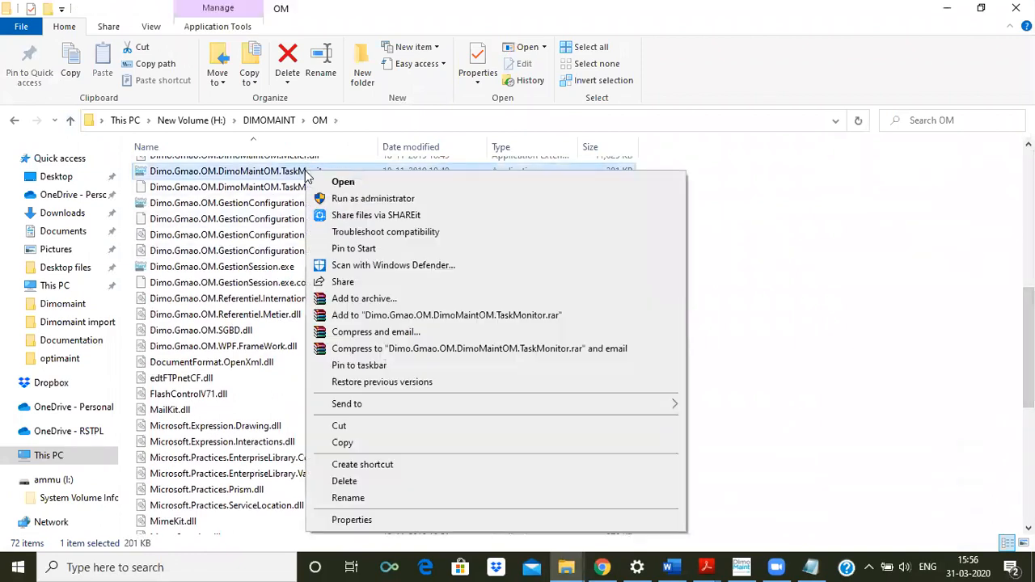
click(368, 500)
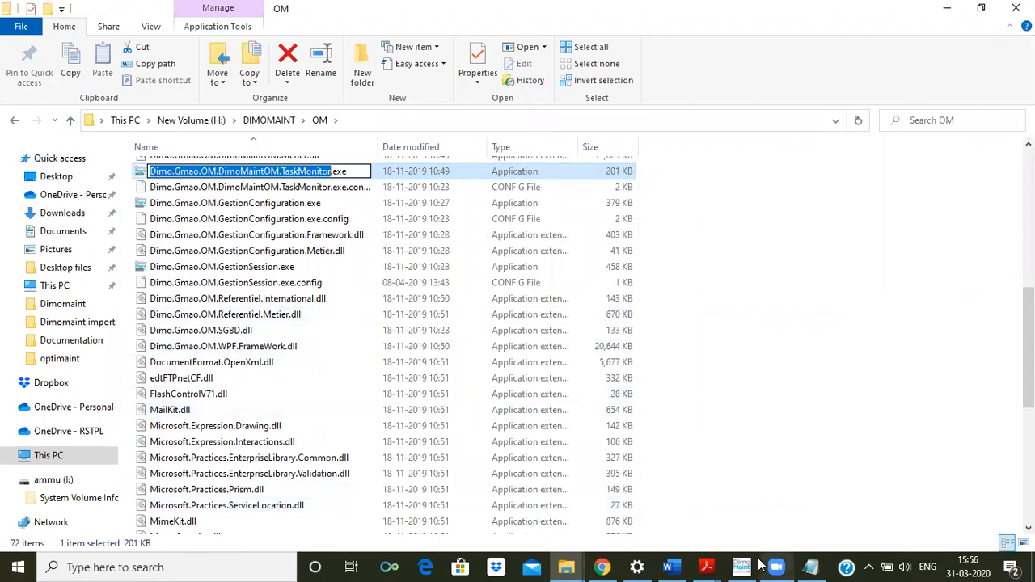
- In Notepad, replace TaskMonitor in the command with the copied name Dimo.Gmao.OM.DimoMaintOM.TaskMonitor, keeping the .exe extension
click(810, 567)
drag(151, 125, 90, 129)
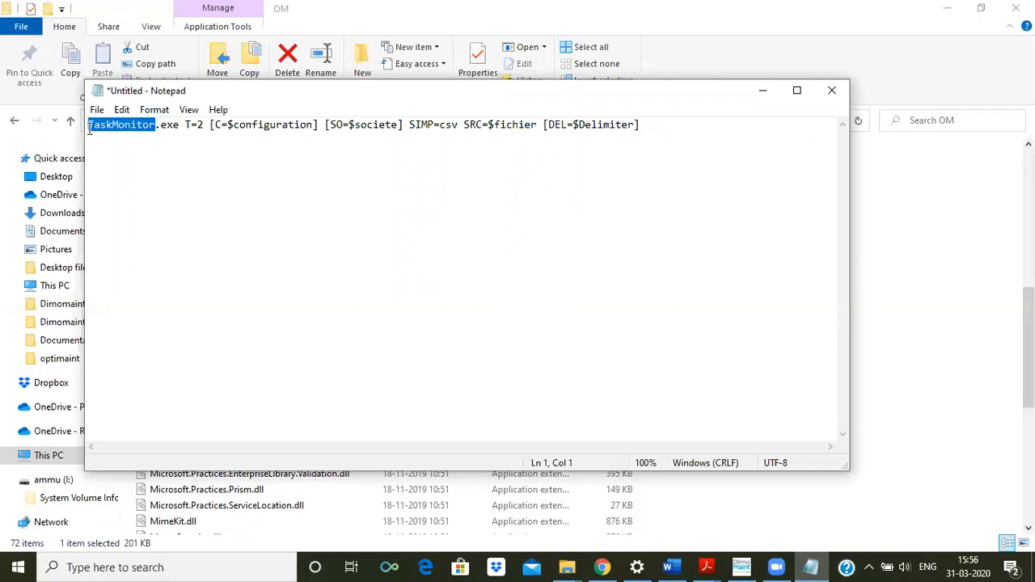
key(ctrl+v)
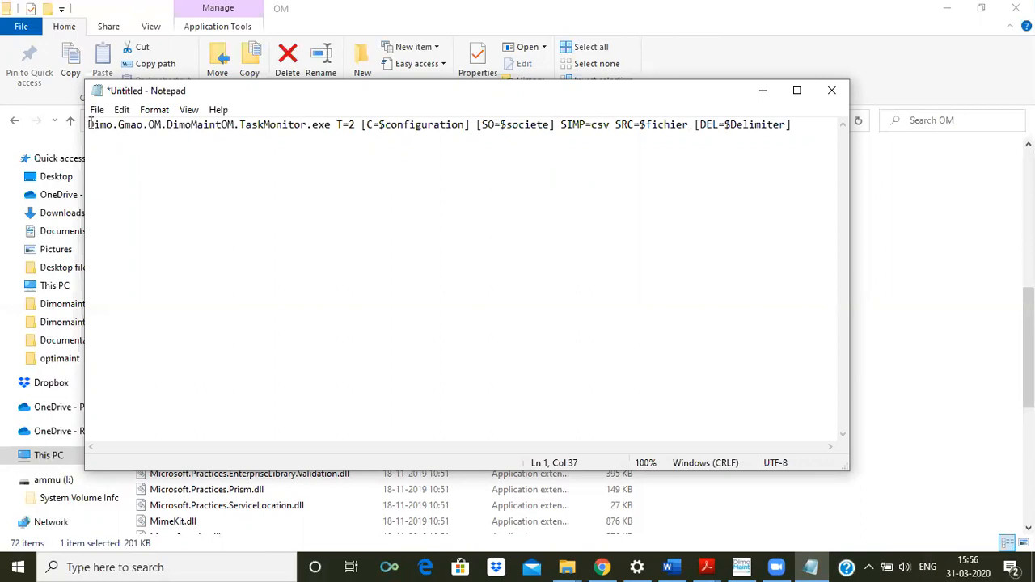
- Copy the OM folder's path and insert H:\DIMOMAINT\OM\ before the executable name in the Notepad command
click(762, 91)
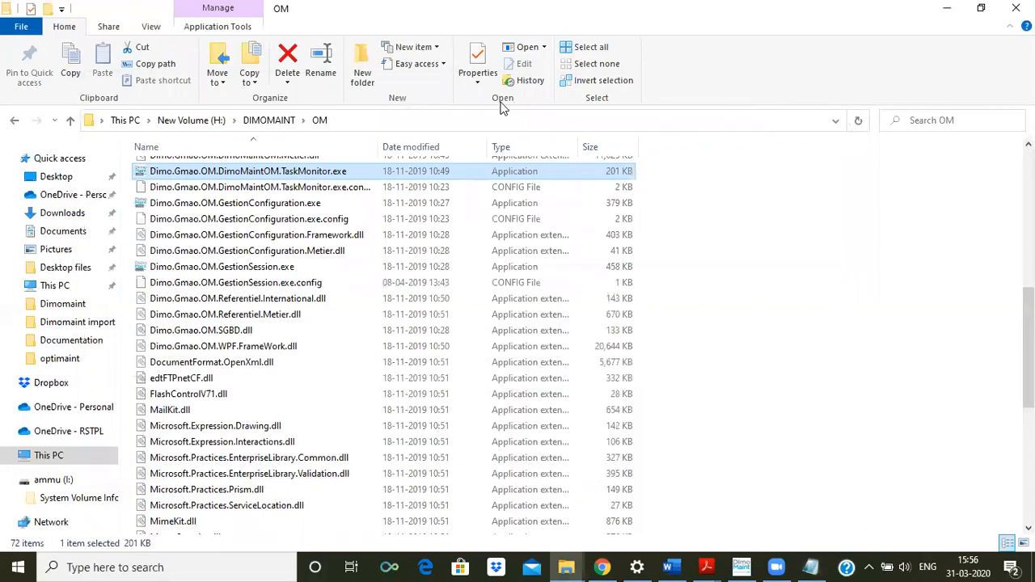
click(433, 125)
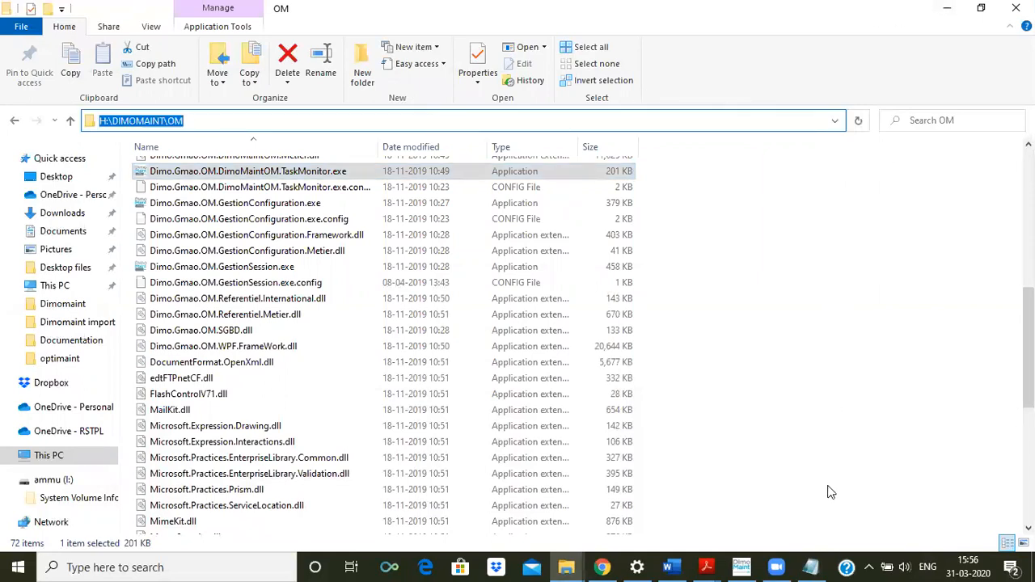
mouse_move(810, 567)
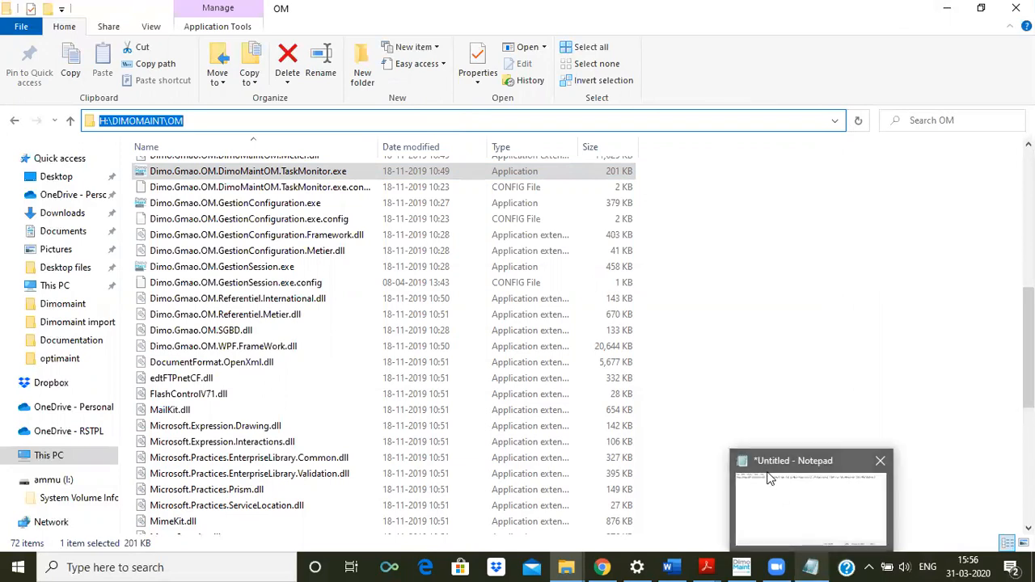
click(772, 510)
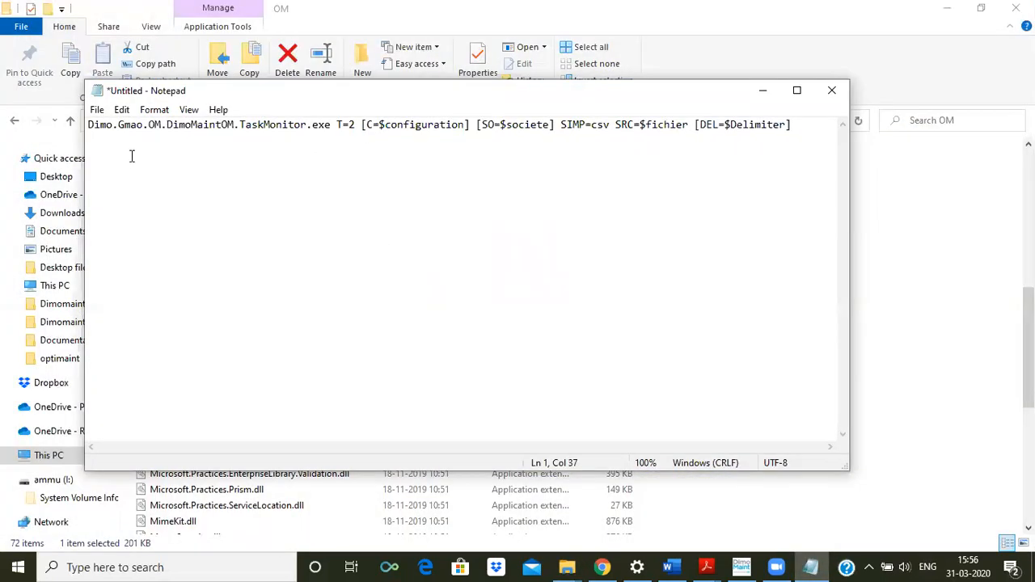
key(ctrl+v)
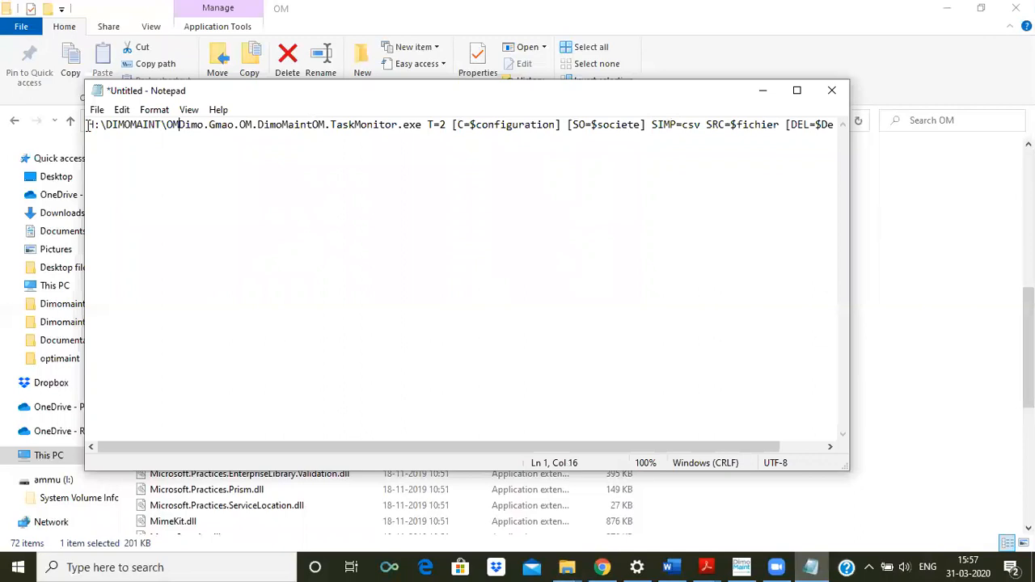
text(\)
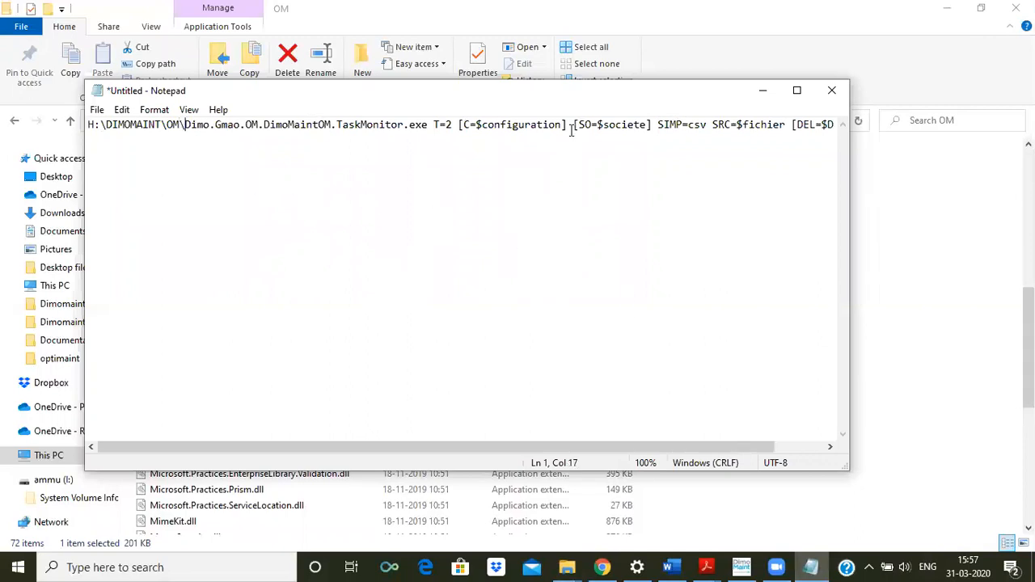
- Delete the [C=$configuration] parameter and the opening bracket before SO from the command
drag(572, 127, 458, 129)
key(Delete)
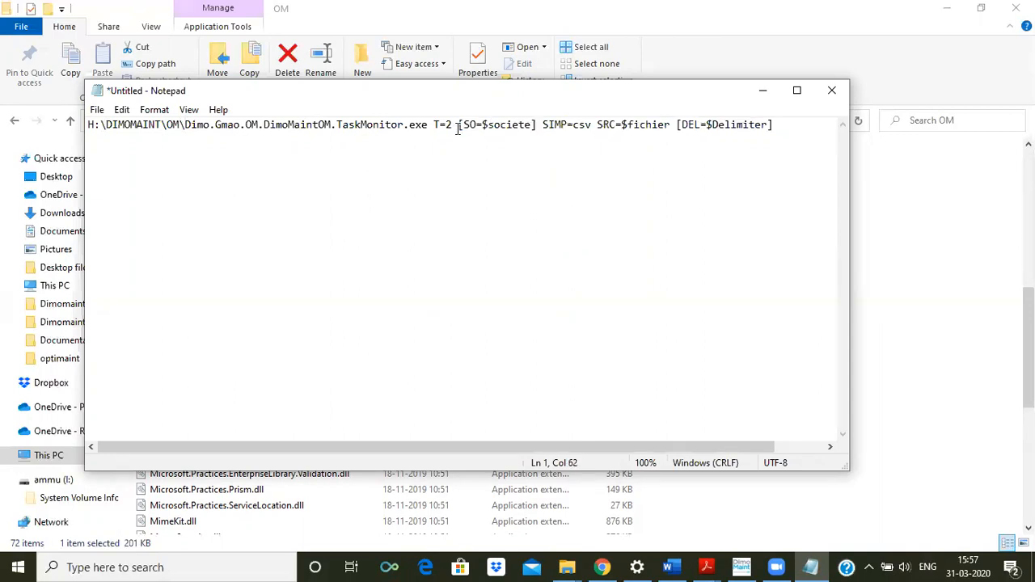
key(BackSpace)
key(BackSpace)
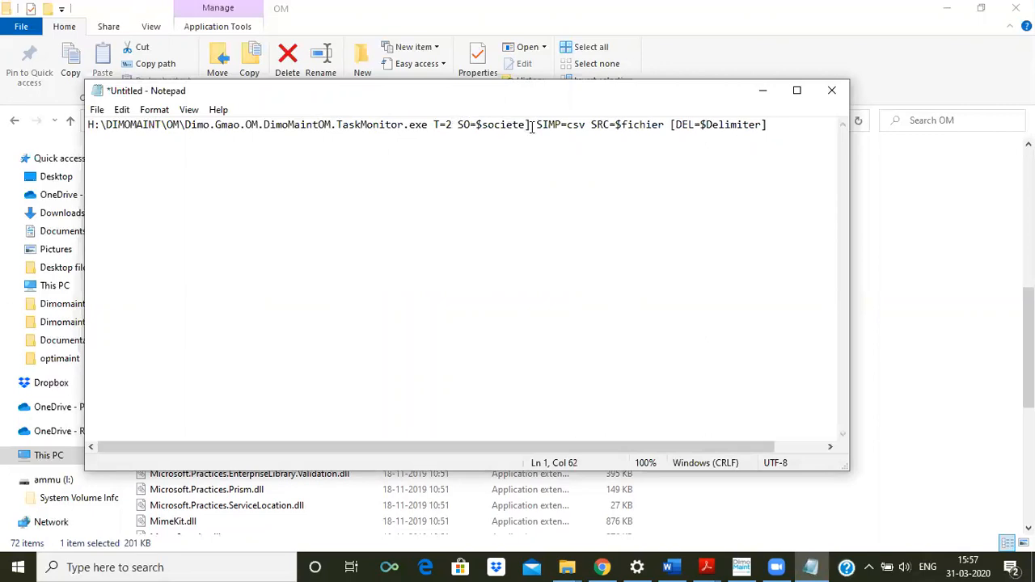
- Replace the $societe] placeholder with the company code D1, checking the code in the DIMO Maint window
key(BackSpace)
key(BackSpace)
key(BackSpace)
key(BackSpace)
key(BackSpace)
key(BackSpace)
key(BackSpace)
key(BackSpace)
key(BackSpace)
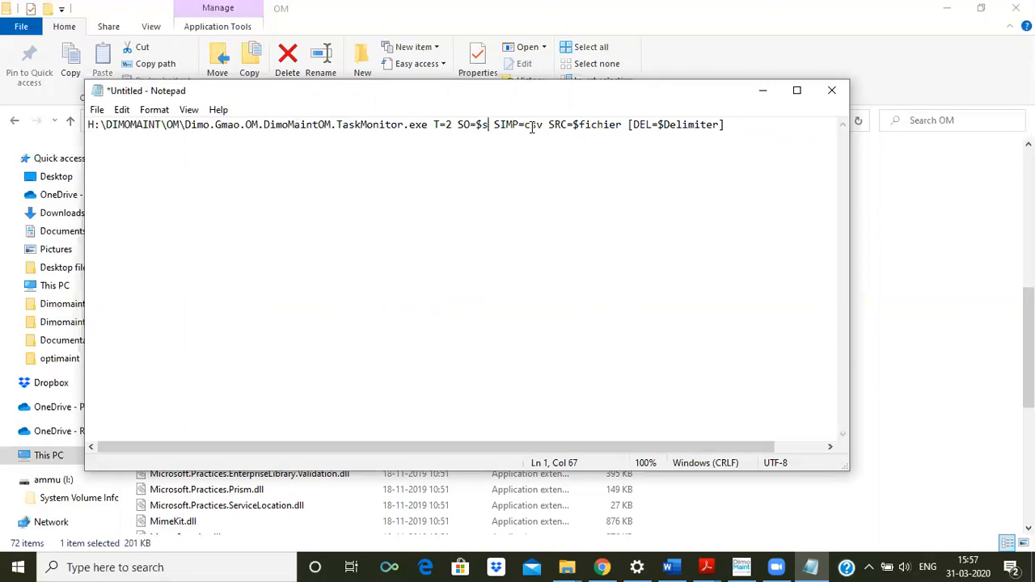
click(741, 567)
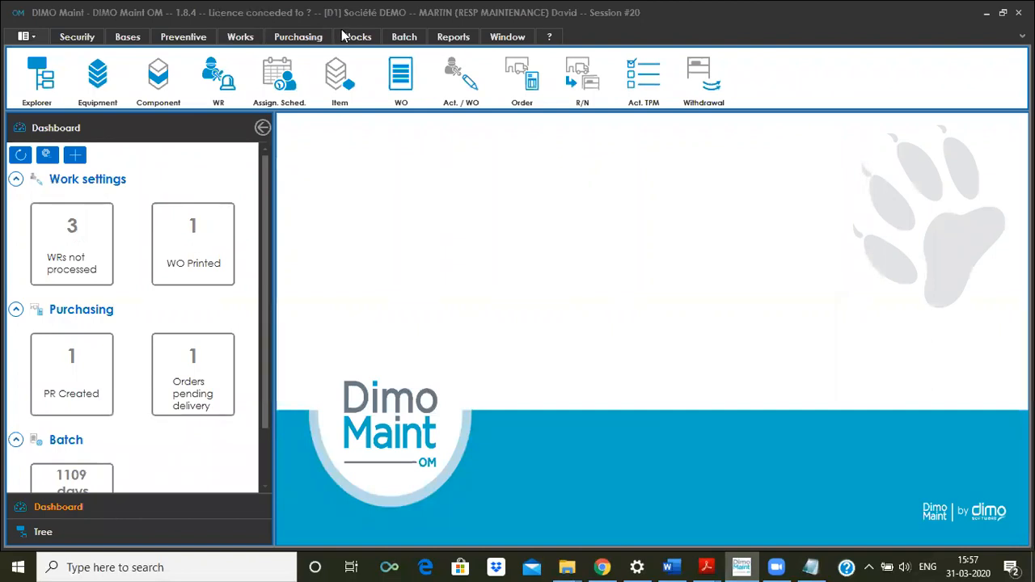
click(986, 13)
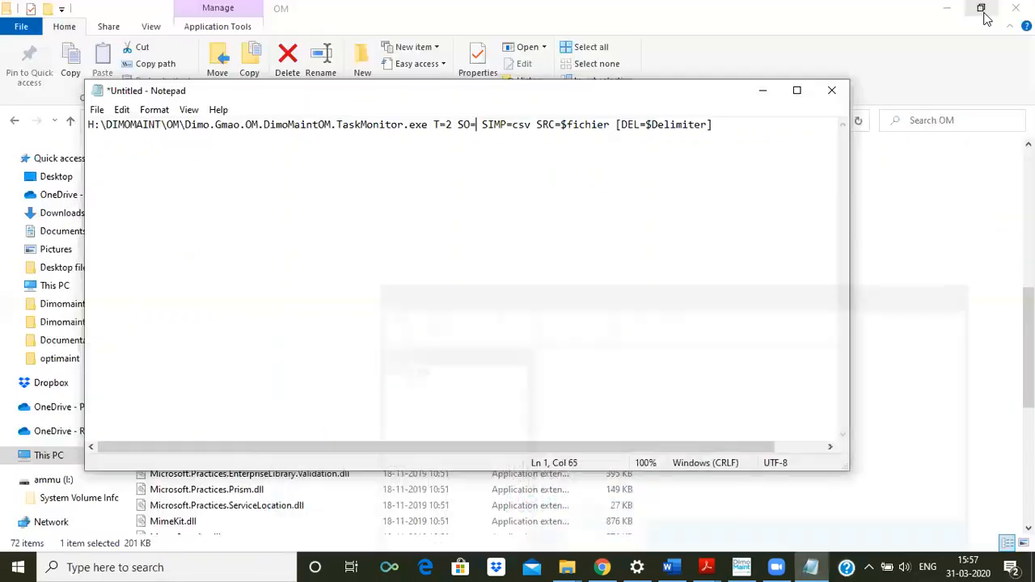
text(F)
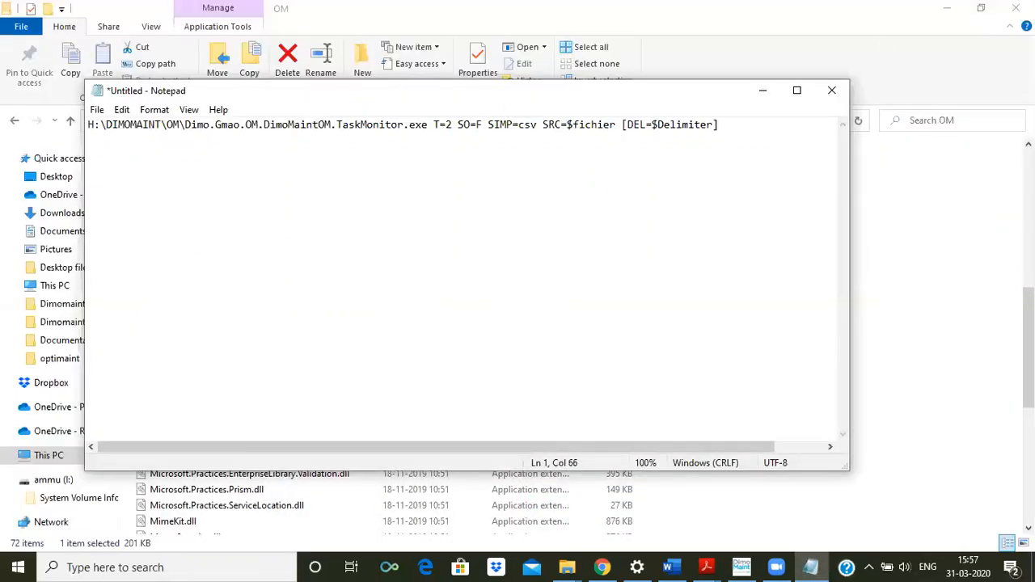
key(BackSpace)
text(D1)
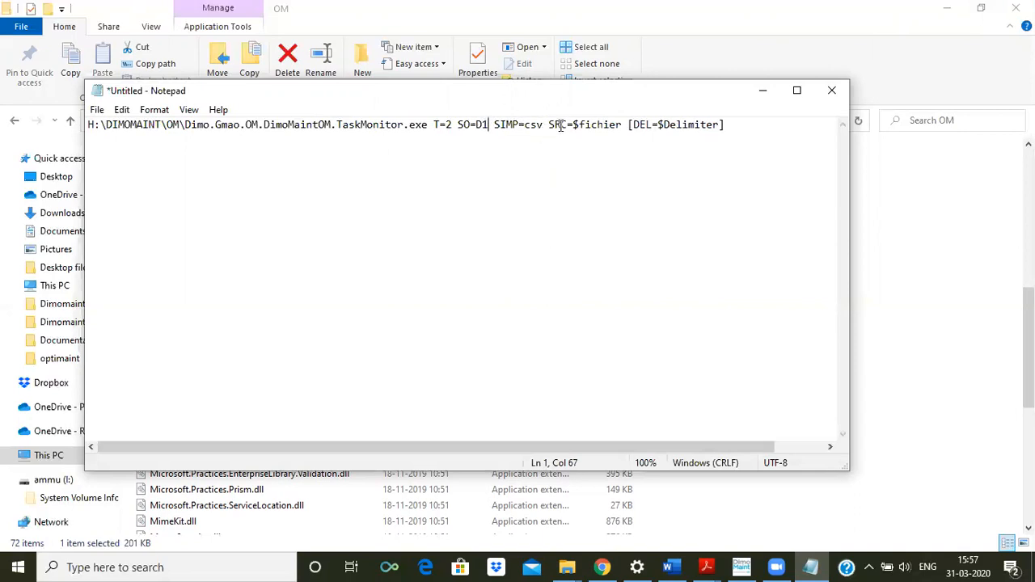
- Delete the $fichier placeholder after SRC= in the Notepad command
drag(573, 122, 623, 124)
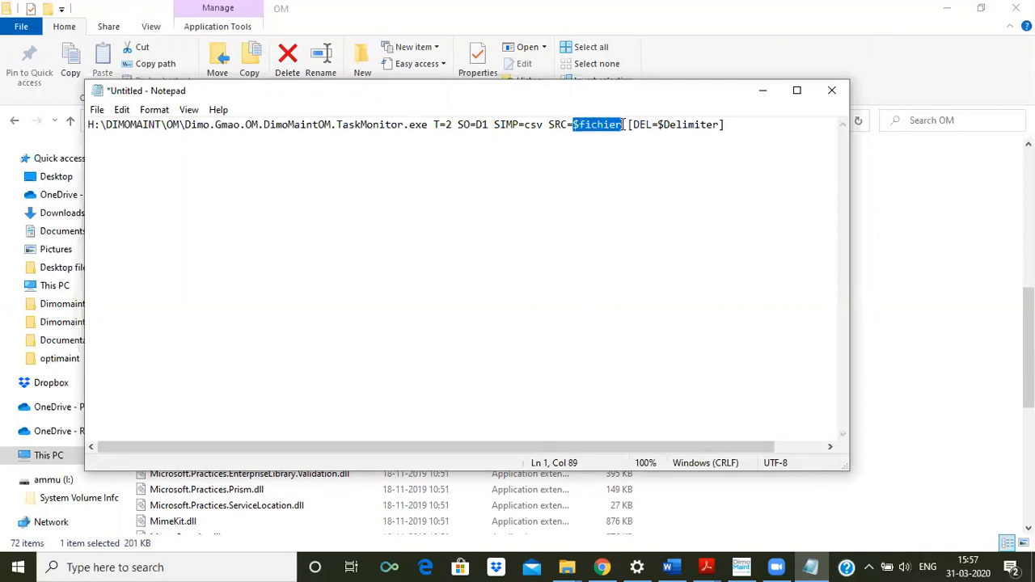
key(BackSpace)
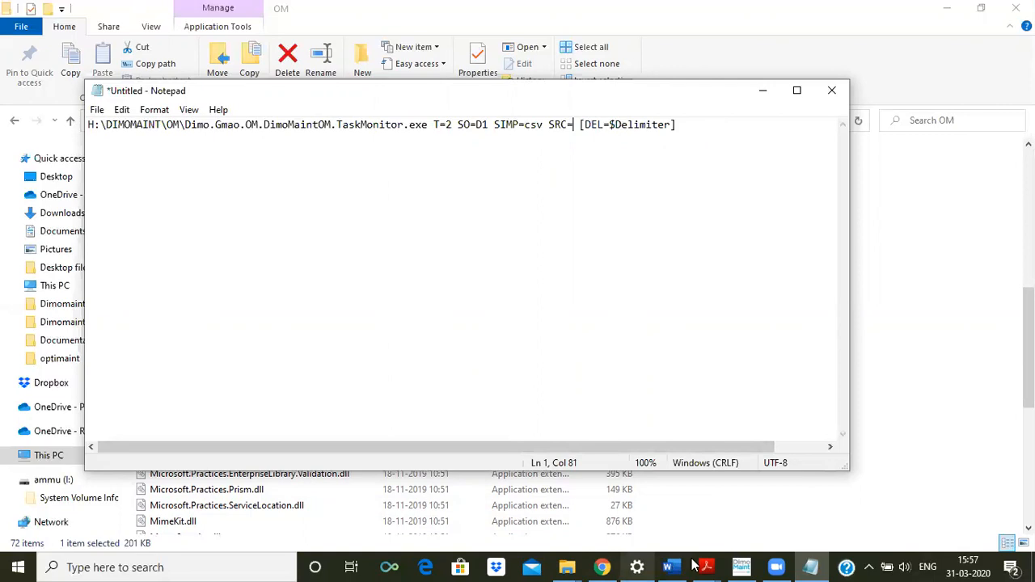
- Switch to DIMO Maint, open Import model generation and set the importation mean to Csv (.csv files)
click(742, 566)
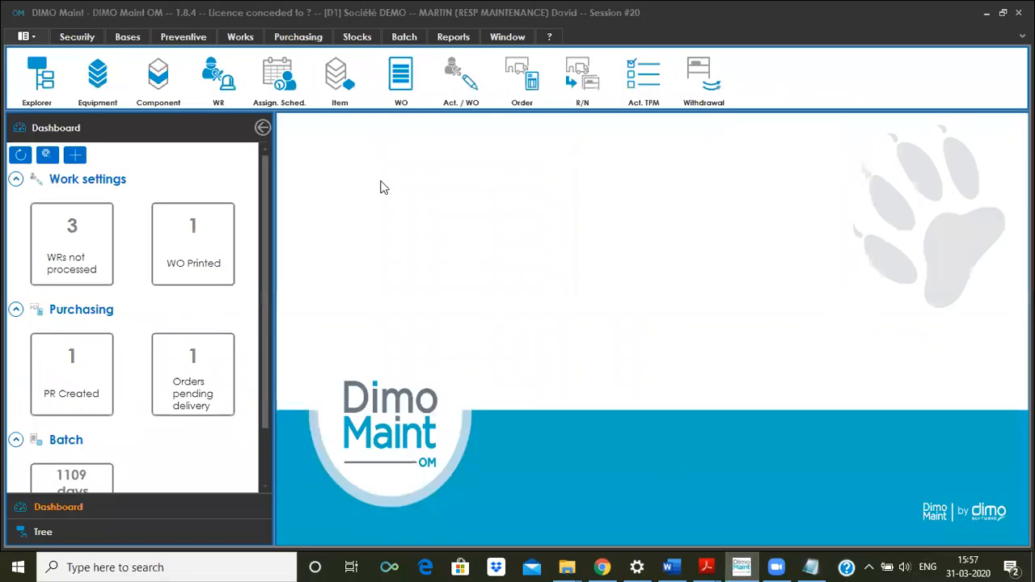
click(33, 38)
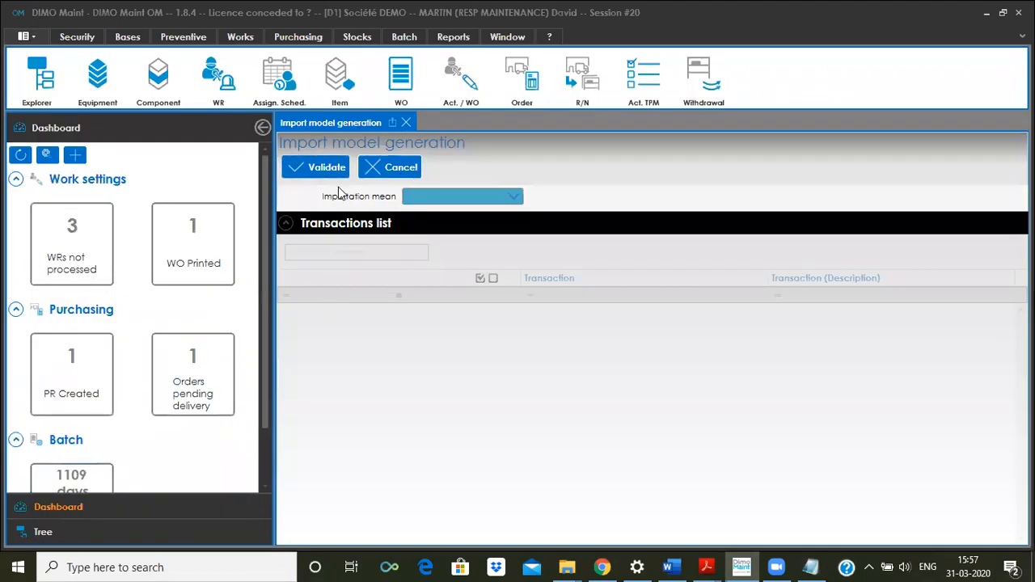
click(514, 199)
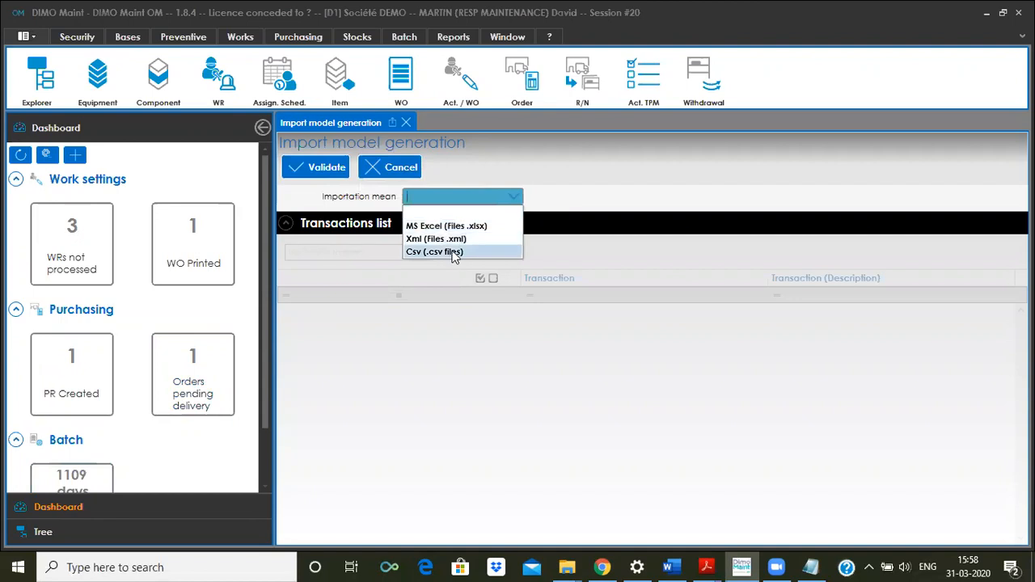
click(453, 252)
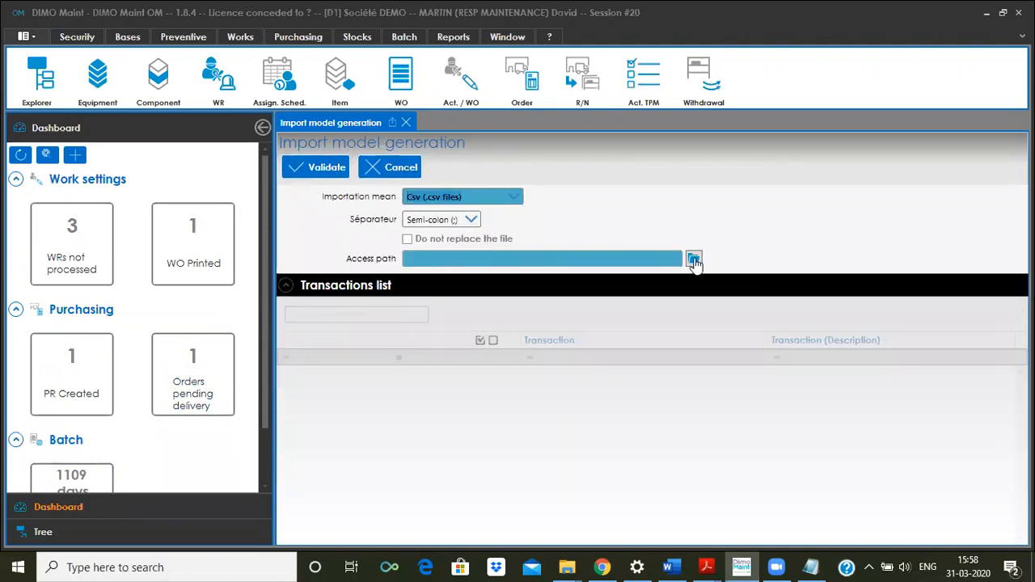
- Browse for the access path on New Volume (H:) and create a folder there named Dimo import
click(692, 259)
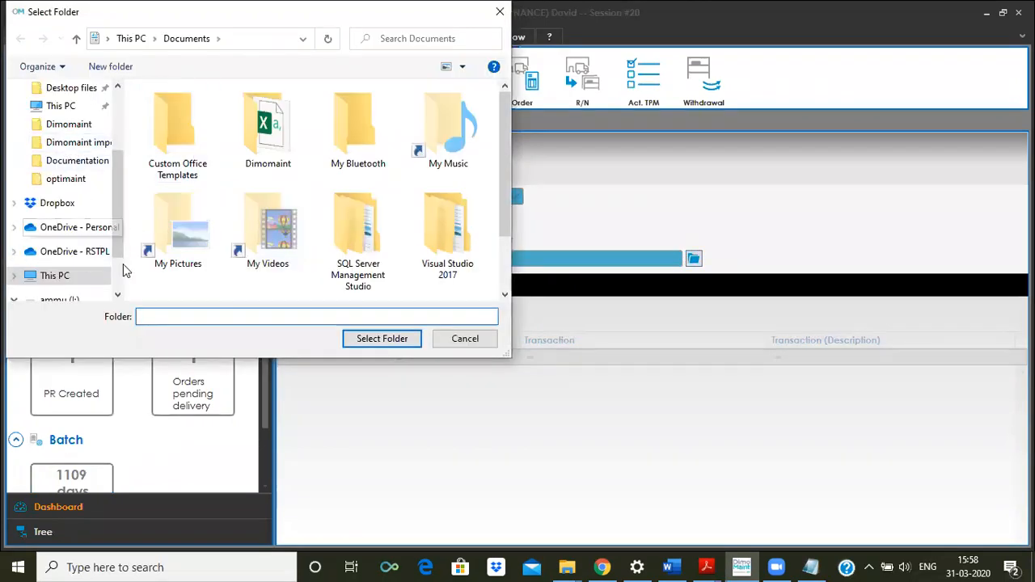
click(90, 279)
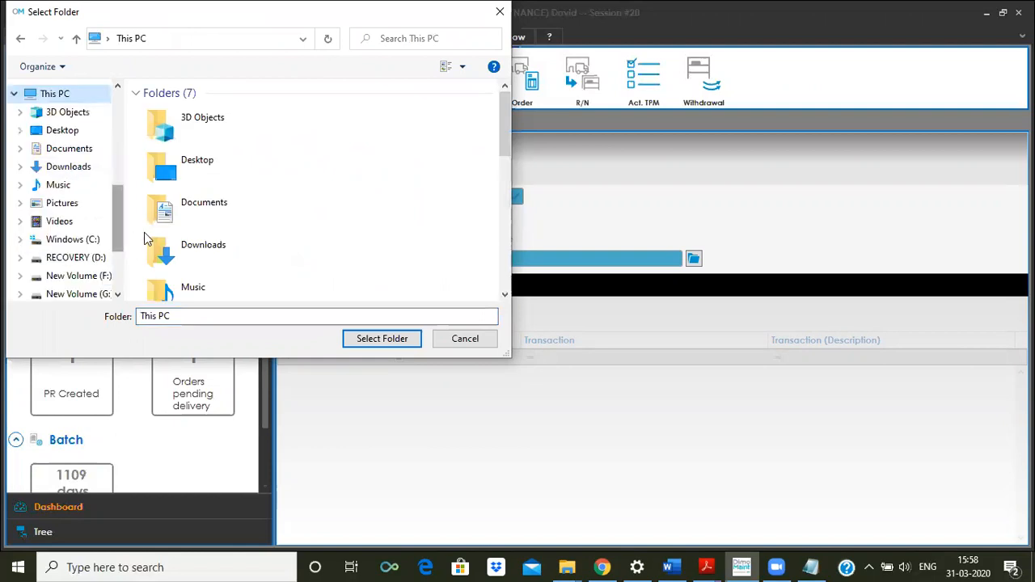
drag(503, 136, 506, 275)
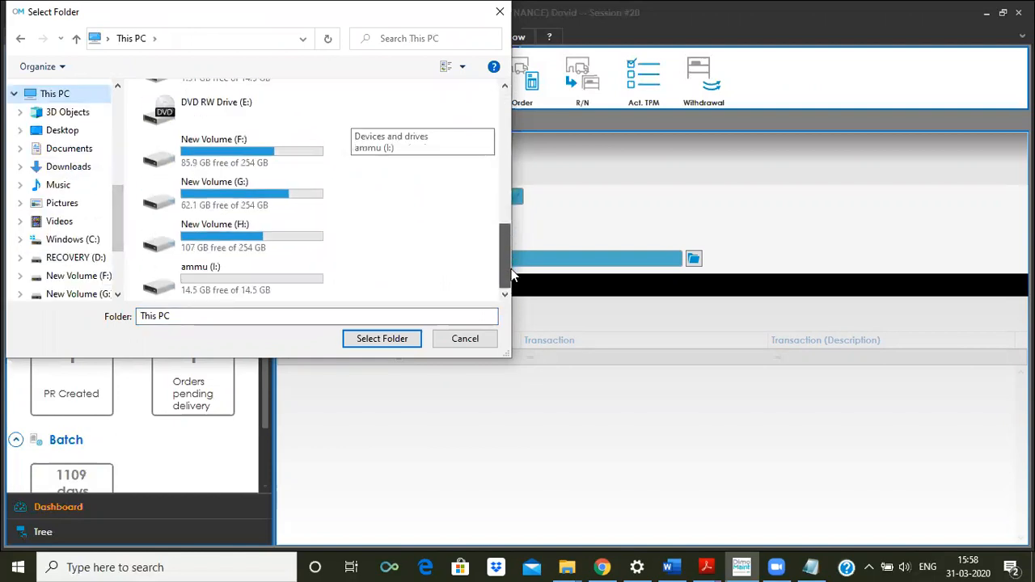
double_click(261, 239)
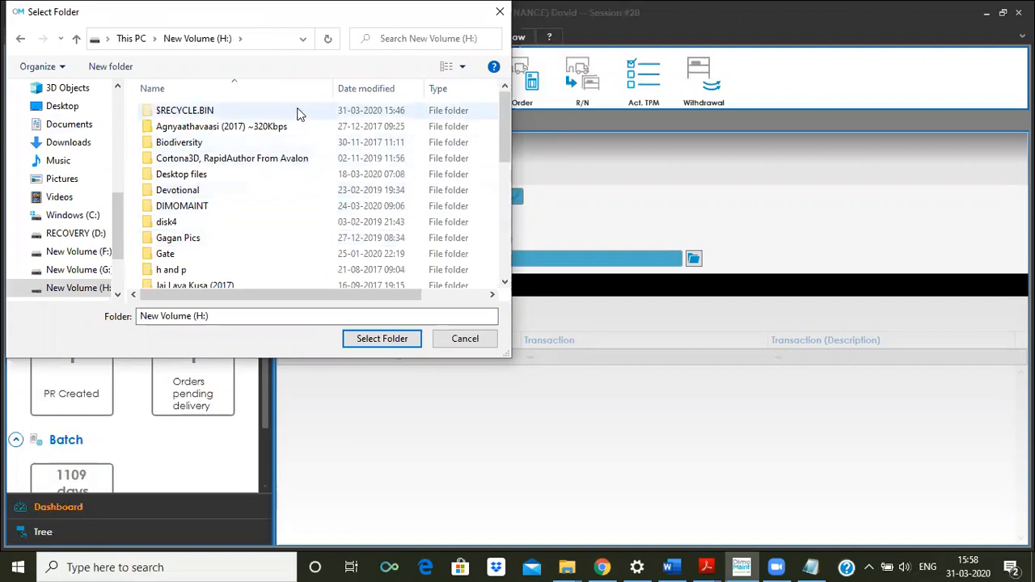
right_click(297, 114)
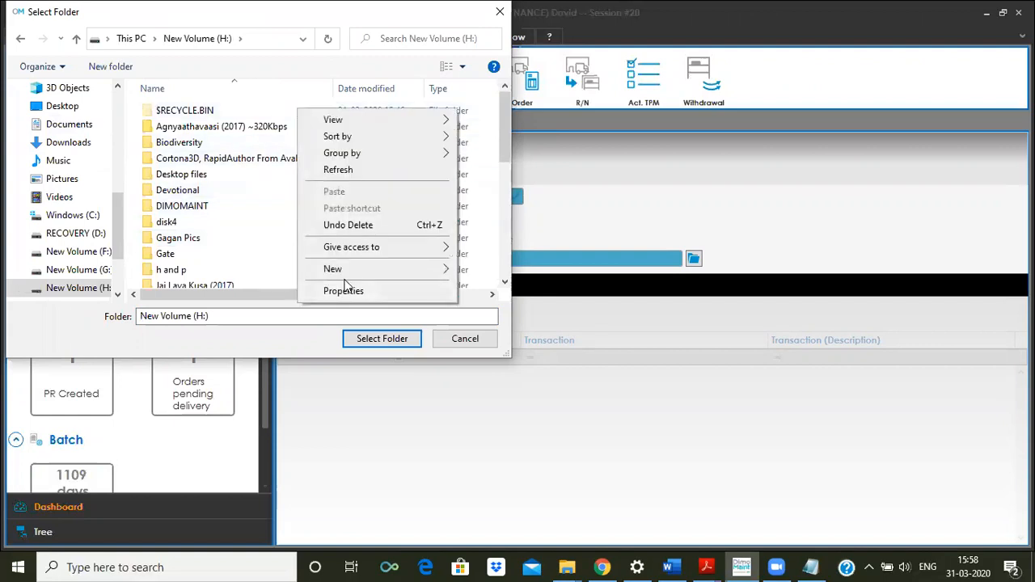
mouse_move(416, 271)
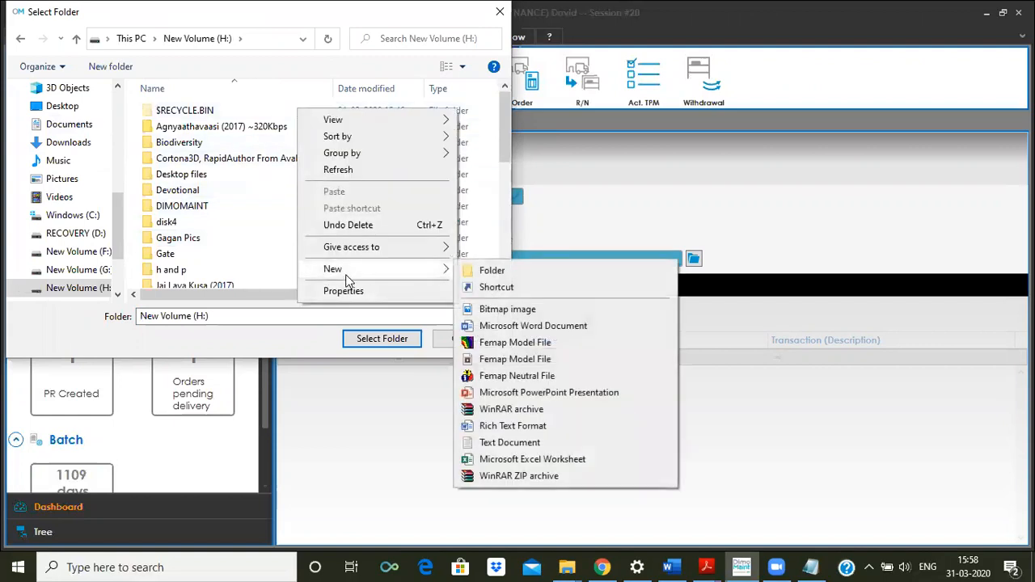
click(477, 273)
text(dIMO)
key(BackSpace)
key(BackSpace)
key(BackSpace)
key(BackSpace)
text(Dimo import)
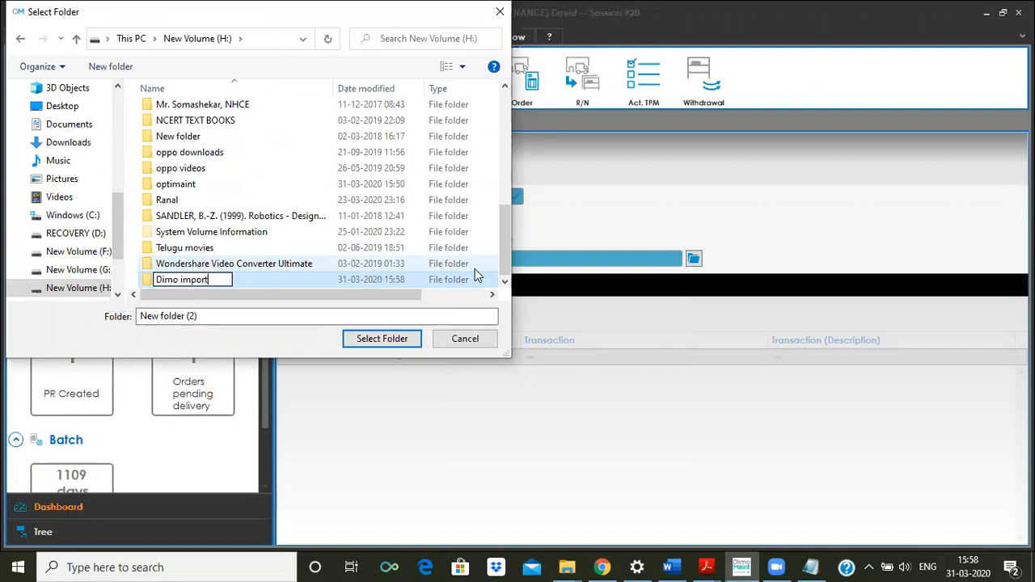
key(Return)
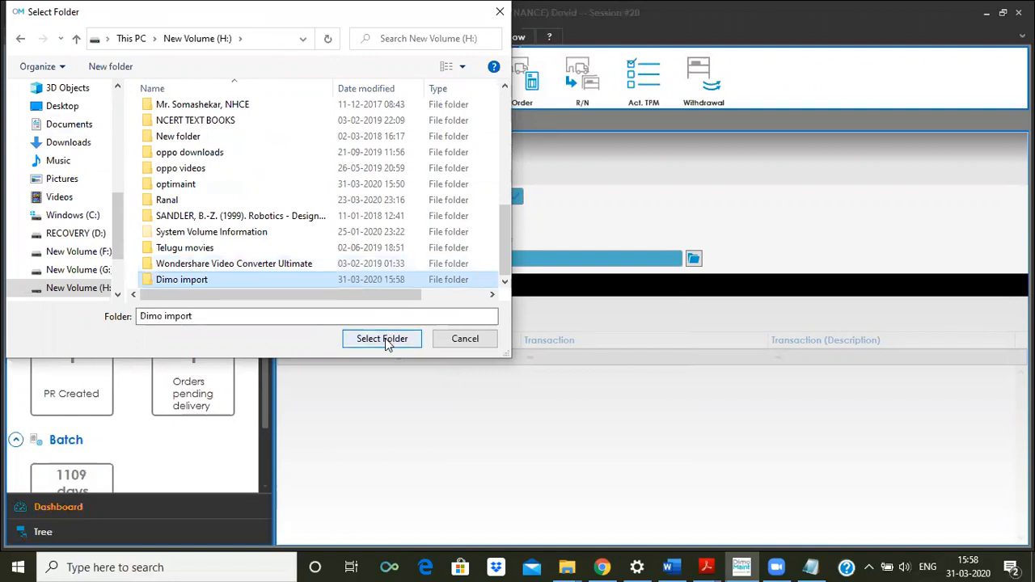
- Set the access path to the Dimo import folder and validate the settings to load the transactions list
click(317, 279)
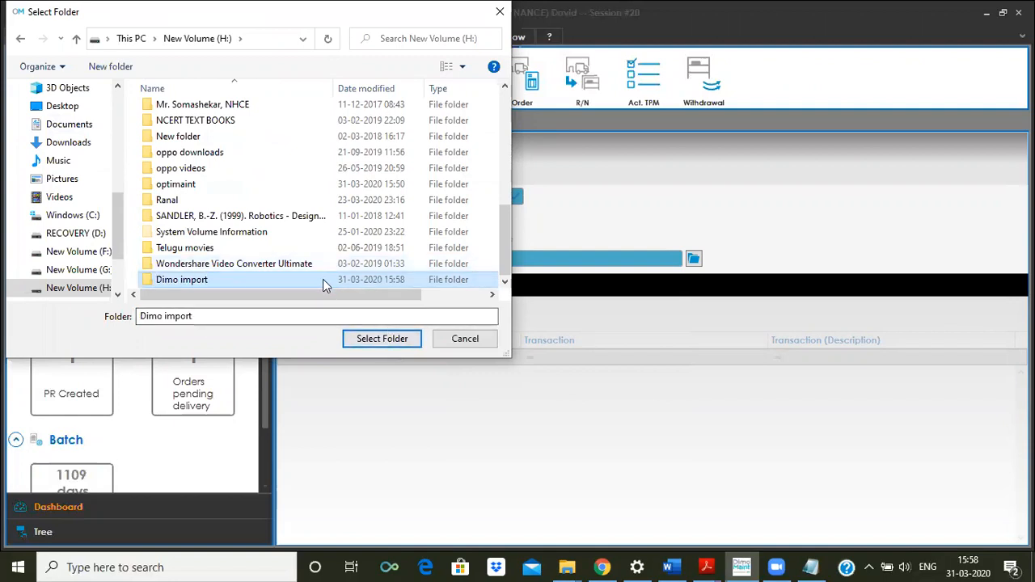
click(392, 342)
click(392, 342)
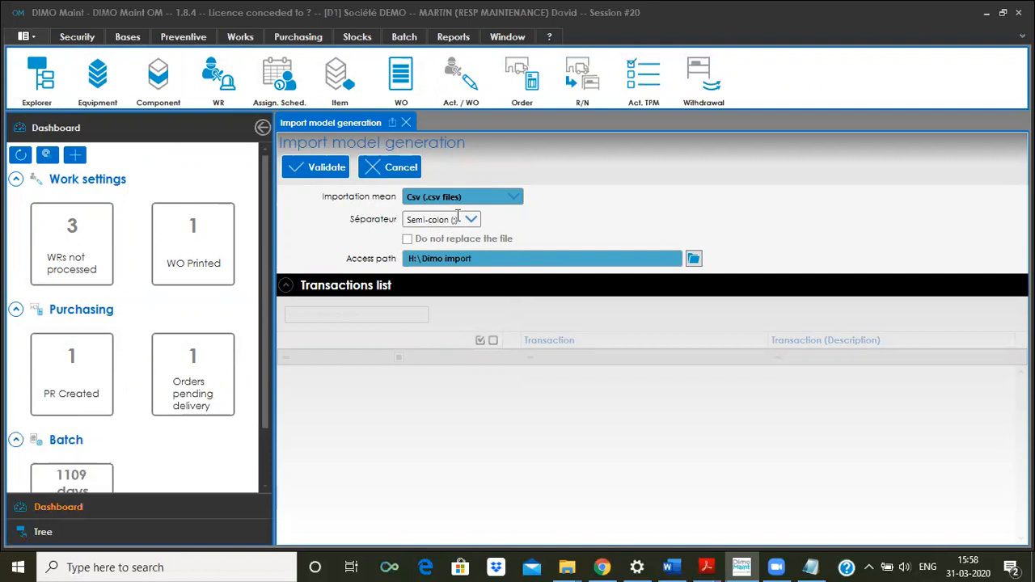
click(324, 168)
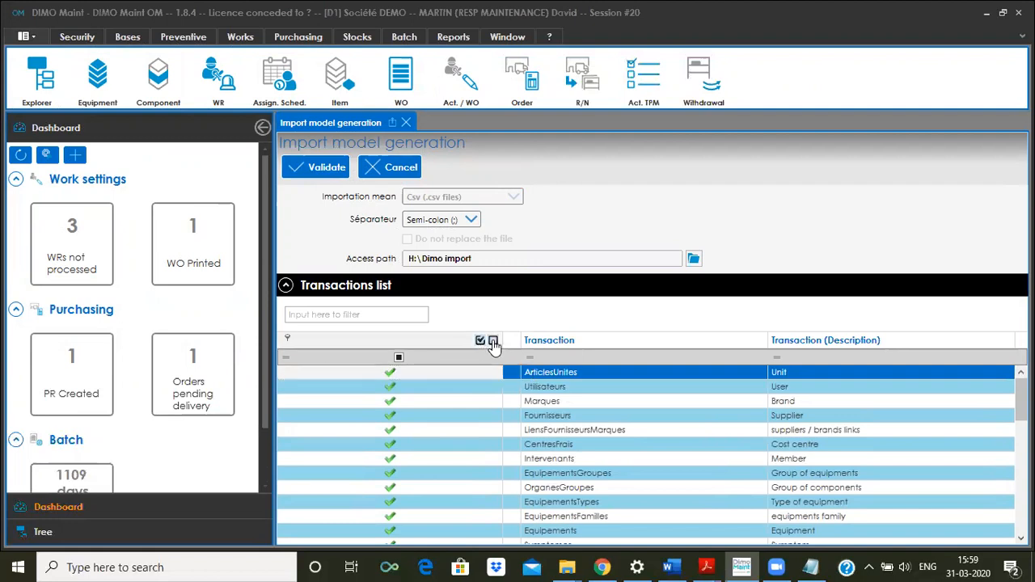
- Deselect all transactions, select only CompteurMvts (Meter movement), and generate its import model file
click(494, 341)
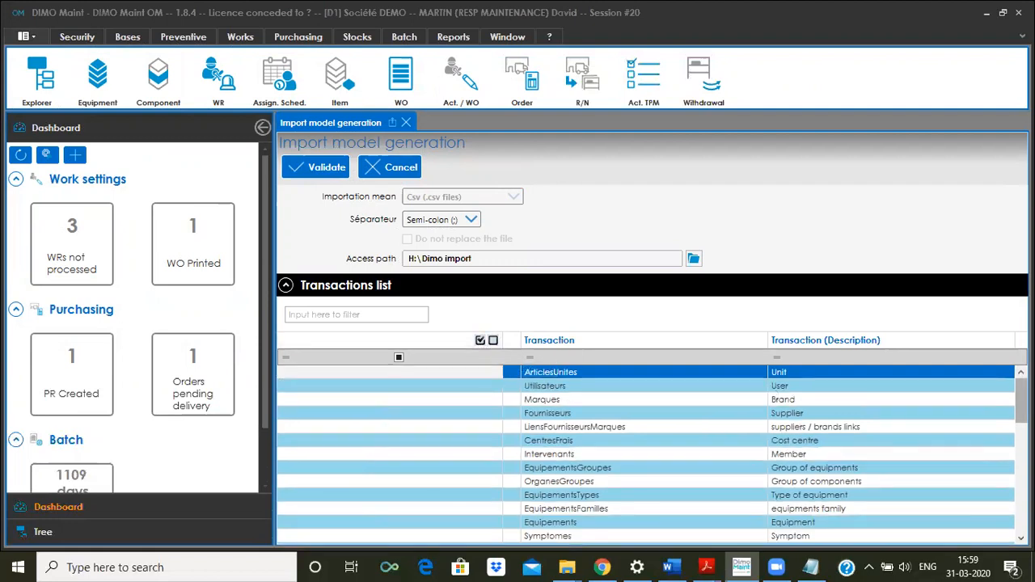
scroll(647, 453, down, 5)
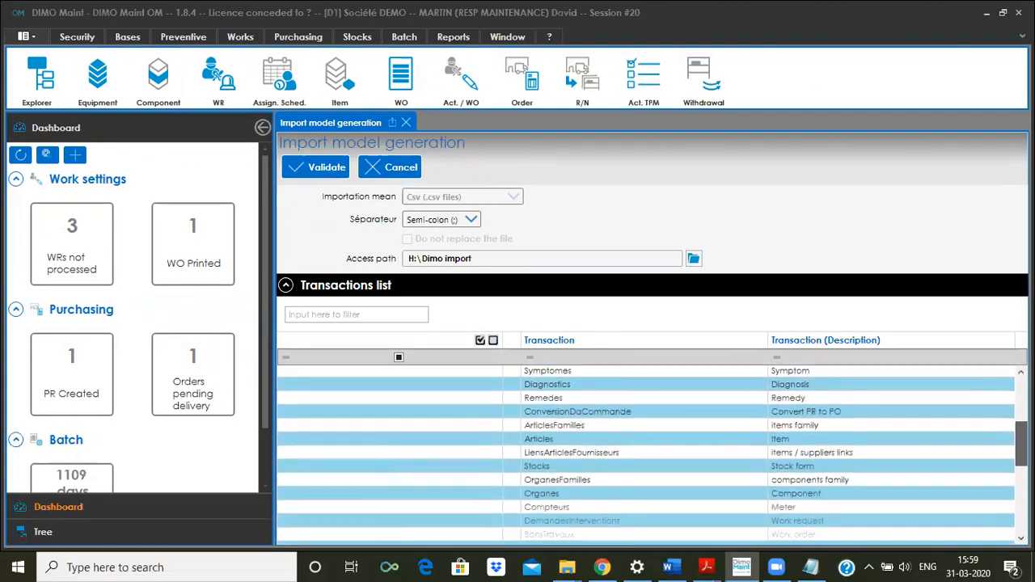
scroll(647, 453, down, 2)
scroll(647, 453, down, 1)
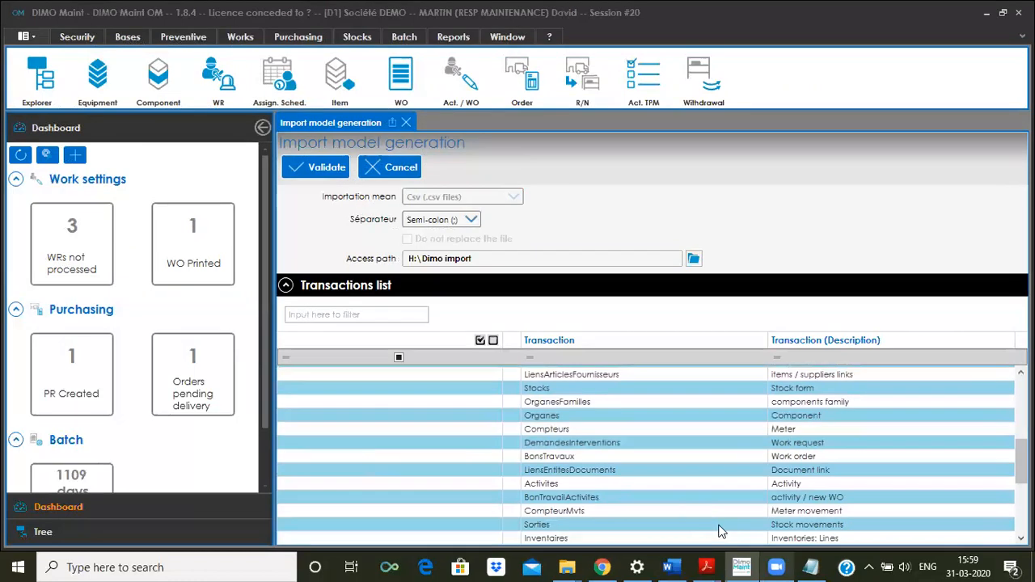
click(473, 512)
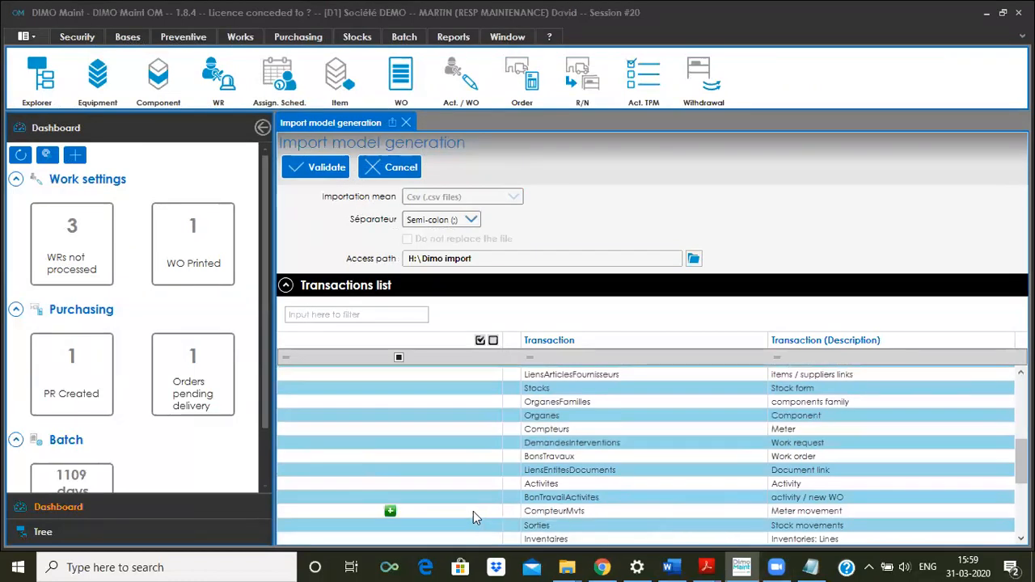
click(418, 516)
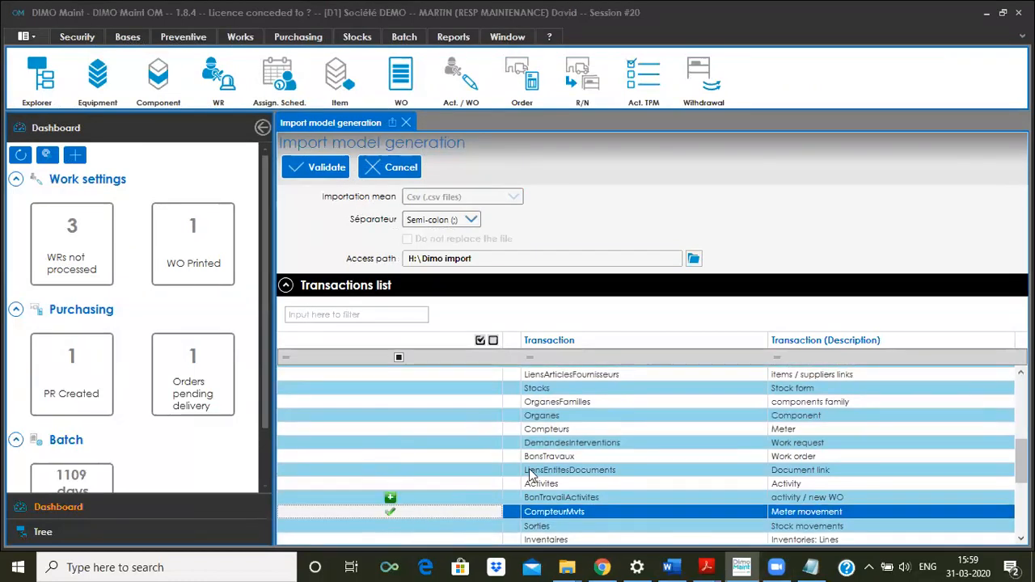
click(320, 167)
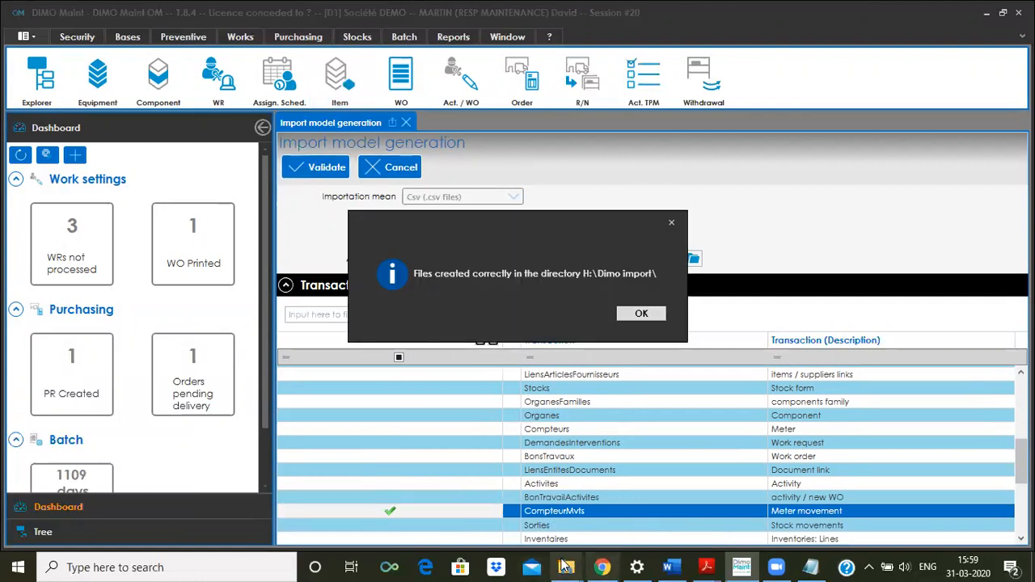
- In File Explorer, open CompteurMvts.csv from H:\Dimo import, examine its column layout in Excel, and close it
mouse_move(567, 567)
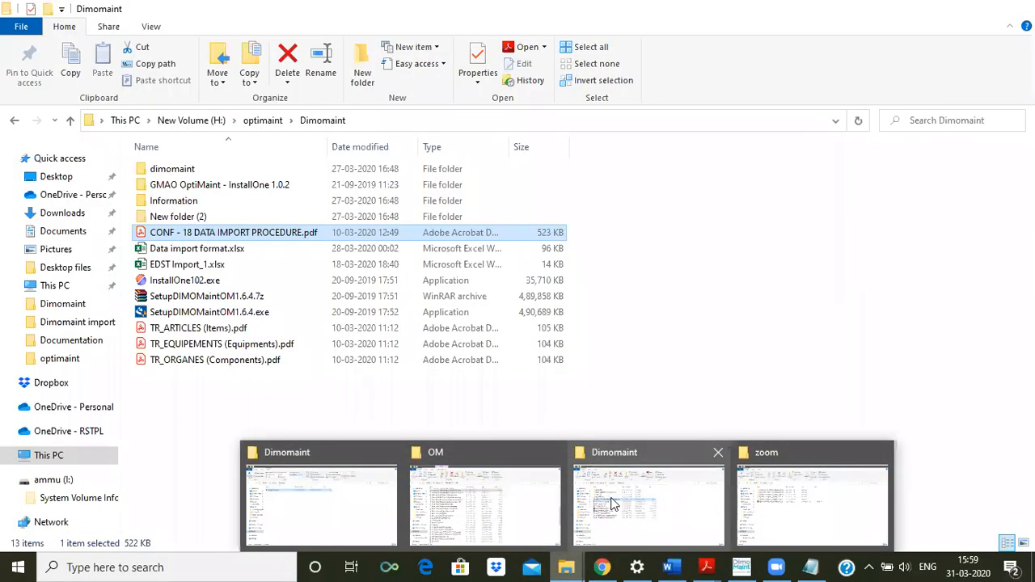
click(661, 497)
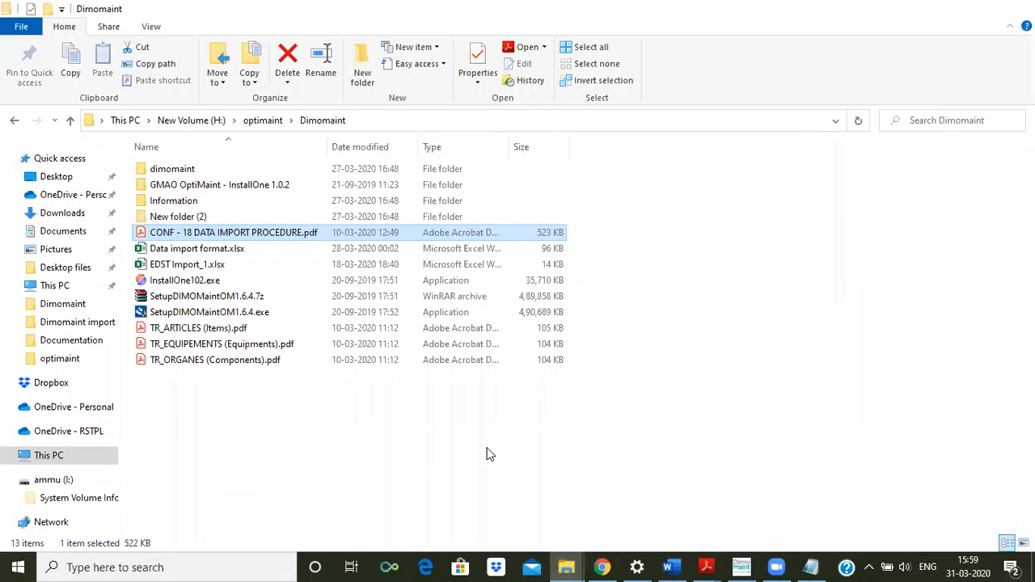
click(48, 455)
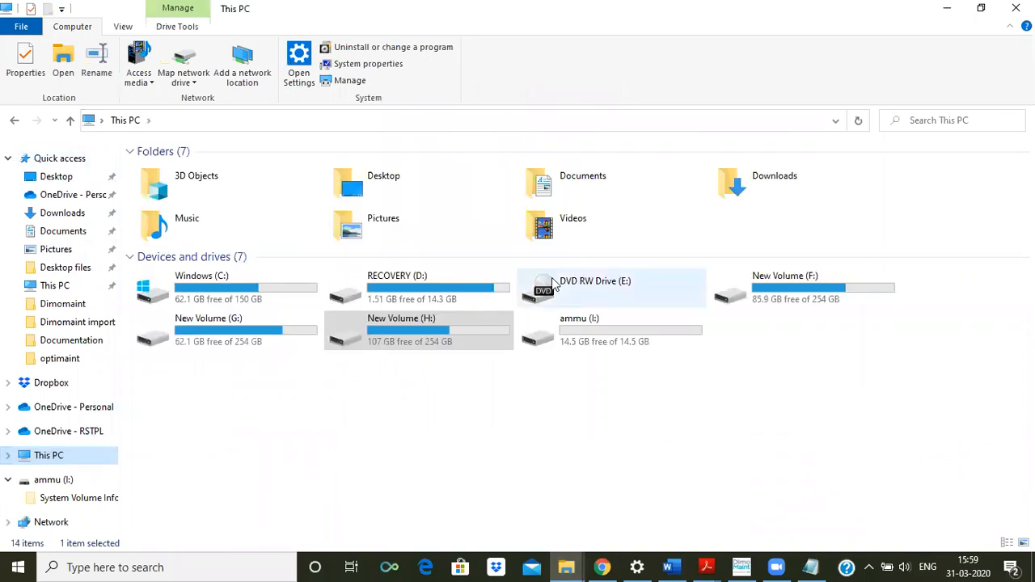
click(448, 340)
double_click(449, 336)
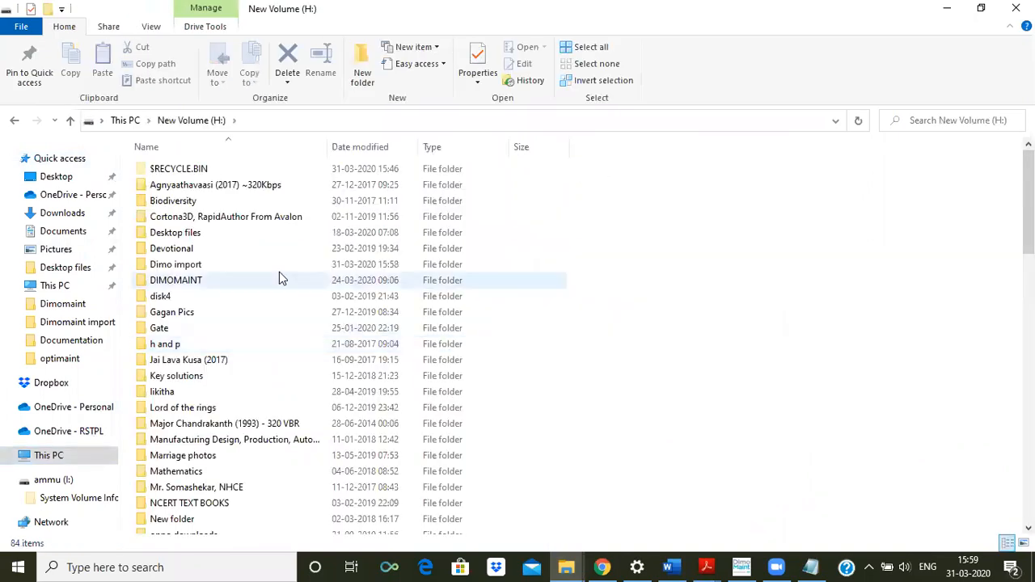
double_click(185, 266)
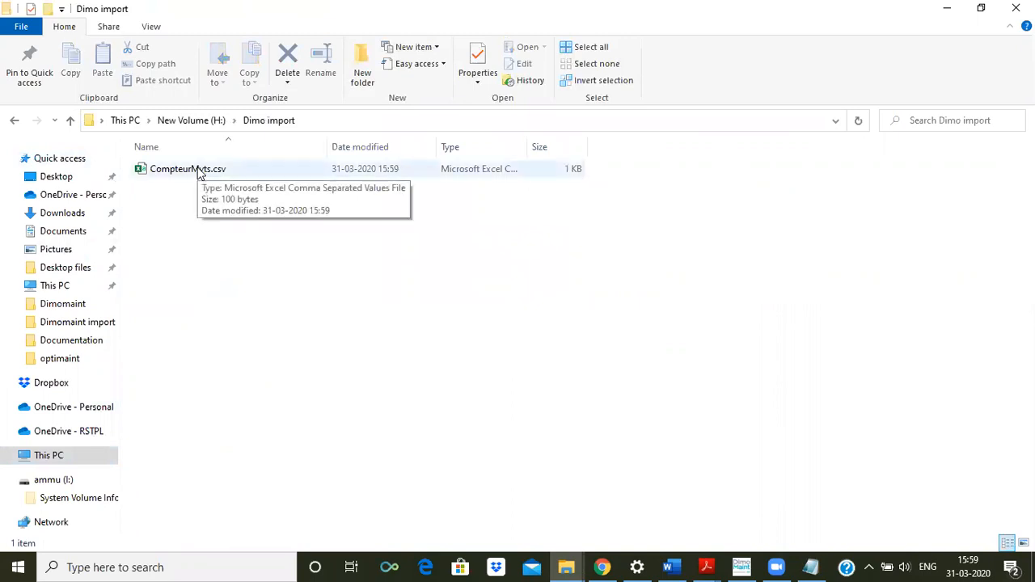
right_click(198, 172)
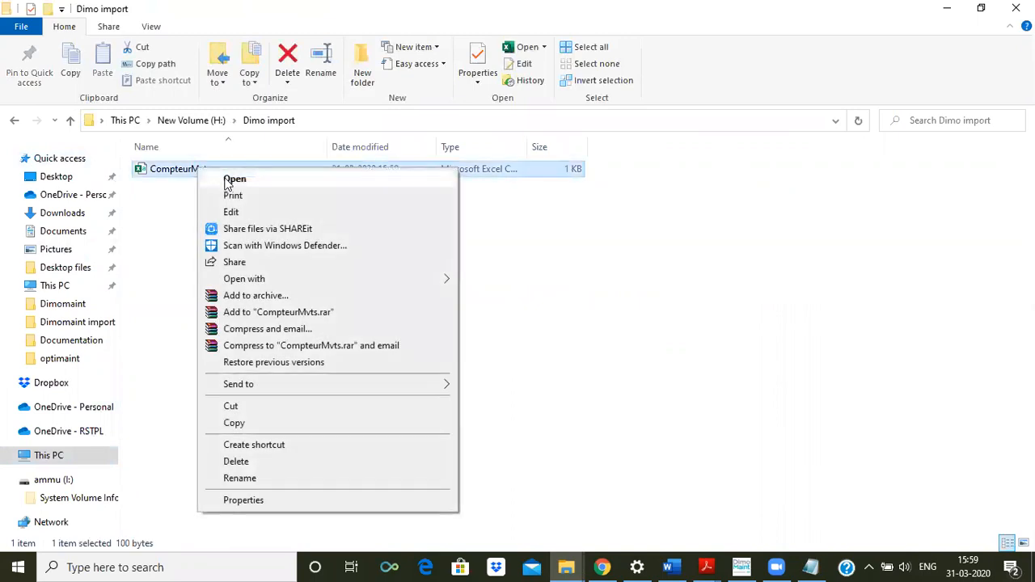
click(234, 180)
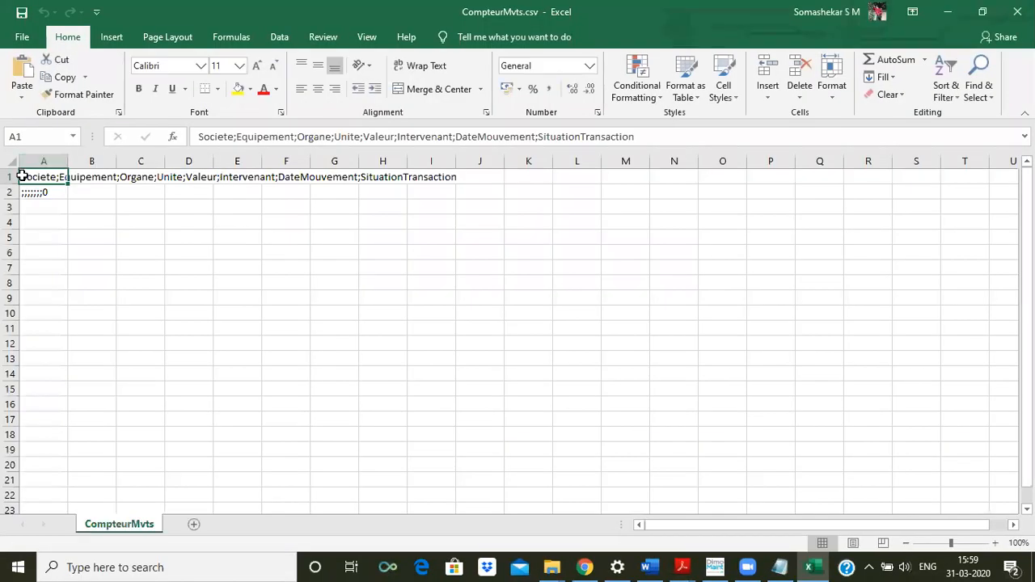
click(1017, 11)
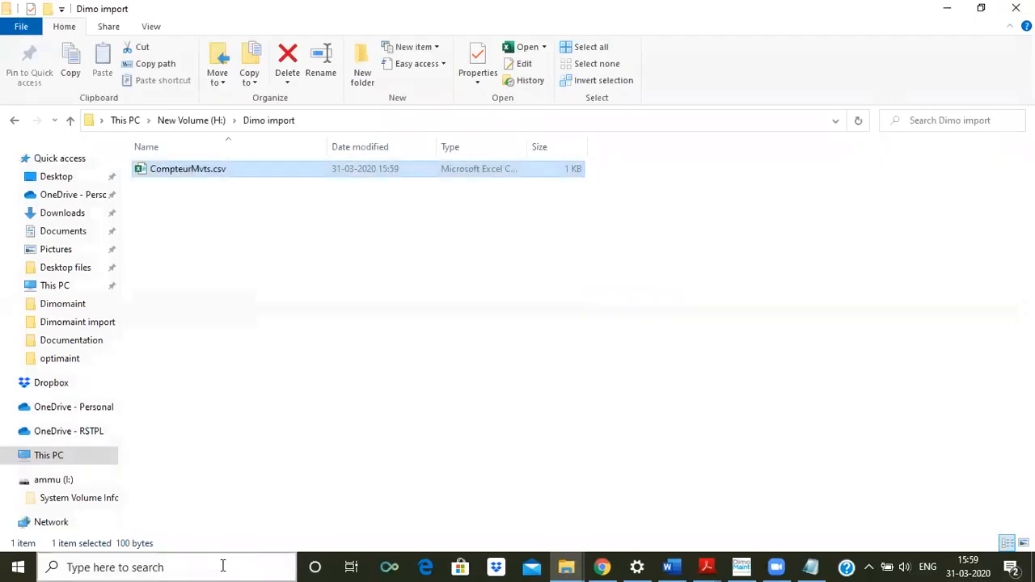
- Launch Excel and open the recent CompteurMvts.csv file from H:\Dimo import
click(222, 566)
text(exce)
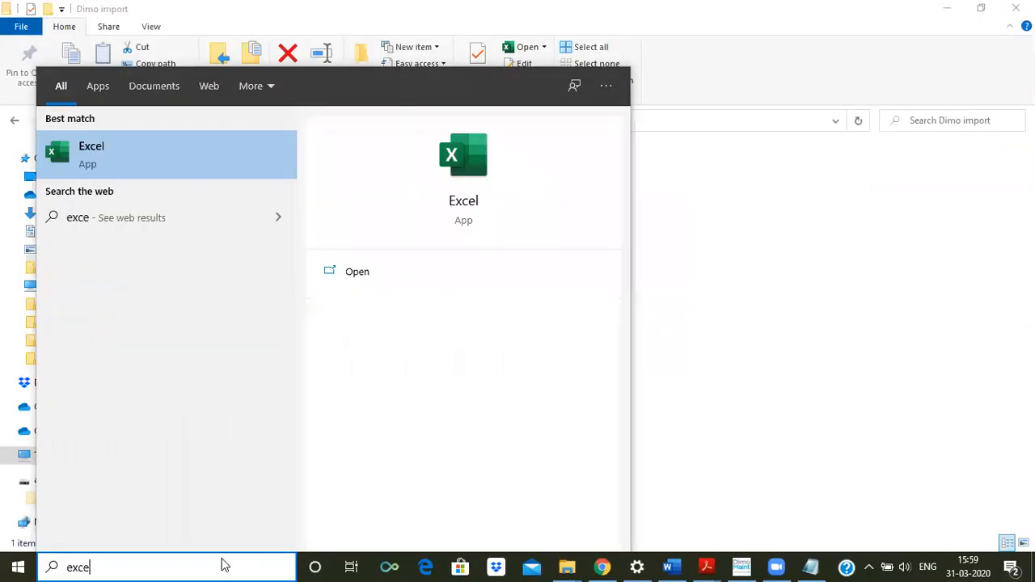
text(l)
key(Return)
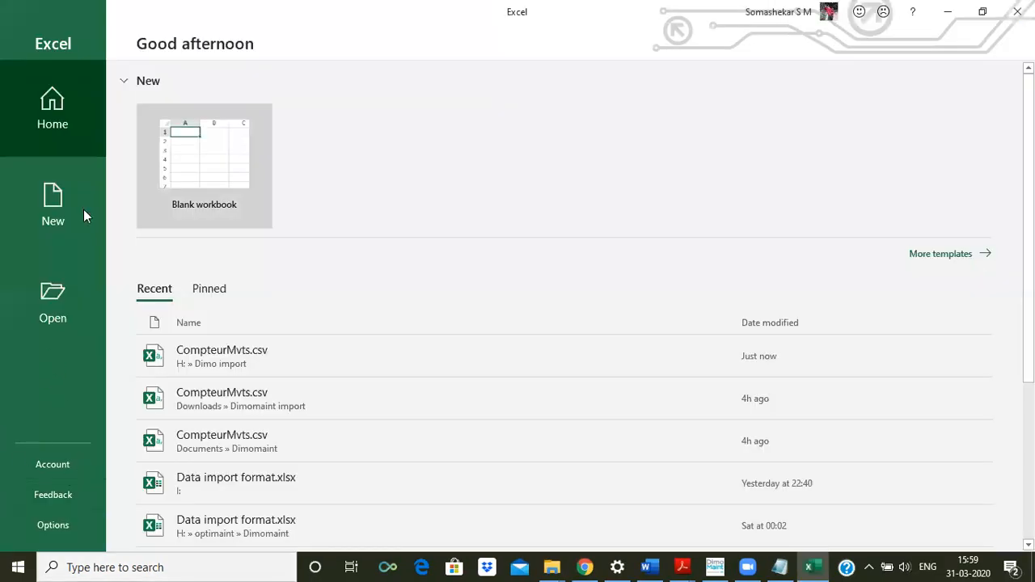
click(202, 351)
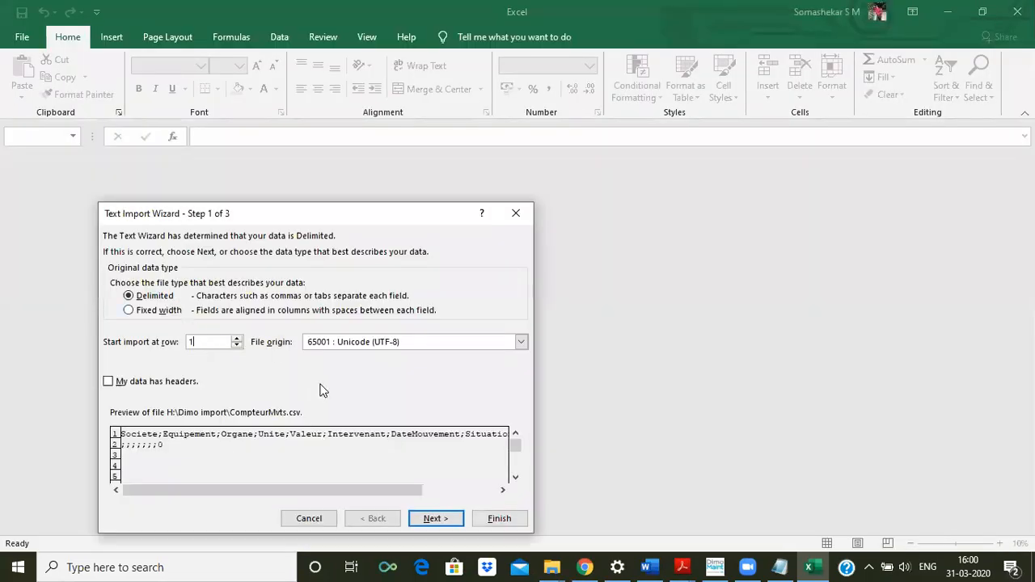
- Import the file as delimited text, using semicolon instead of tab as the delimiter and keeping the General column format
click(435, 518)
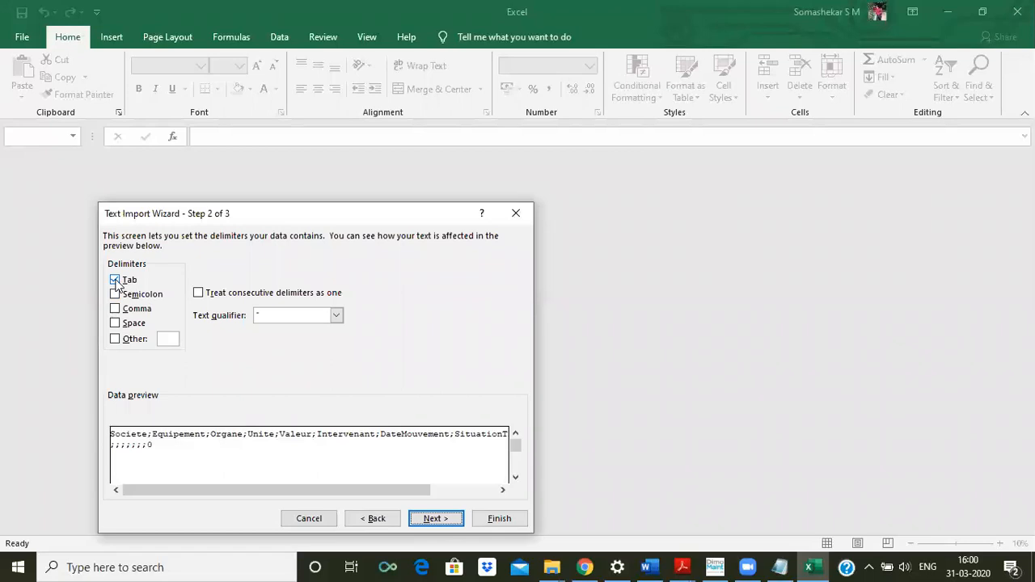
click(114, 281)
click(115, 295)
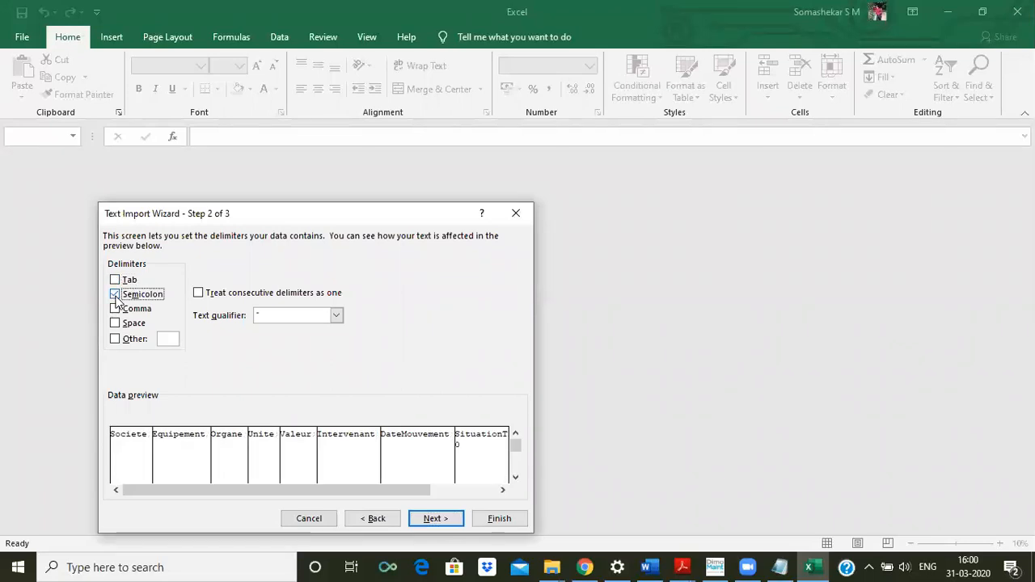
click(443, 518)
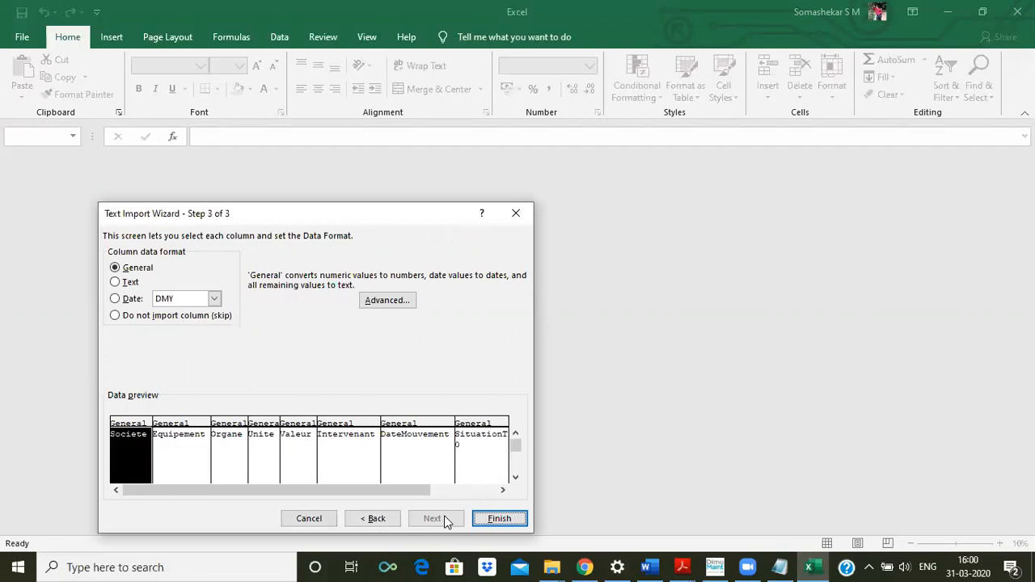
click(497, 519)
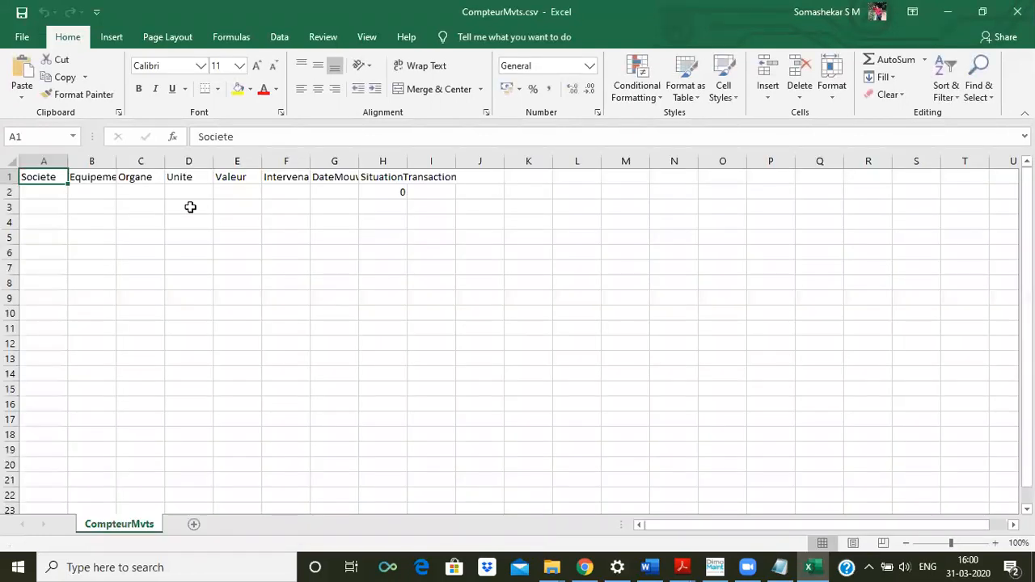
- Auto-fit the widths of all columns in the CompteurMvts sheet so the headers are fully readable
click(8, 161)
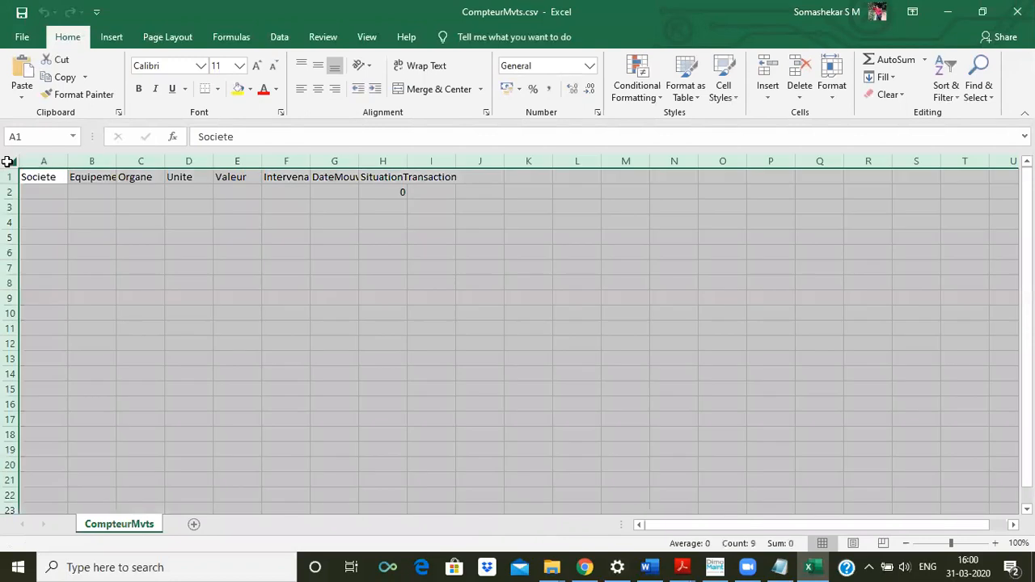
double_click(67, 160)
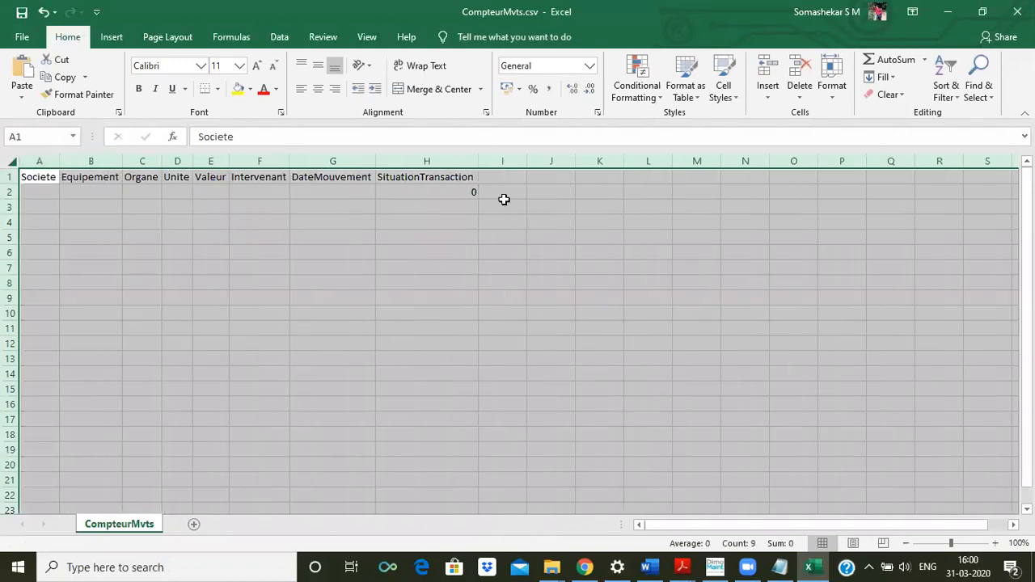
click(951, 8)
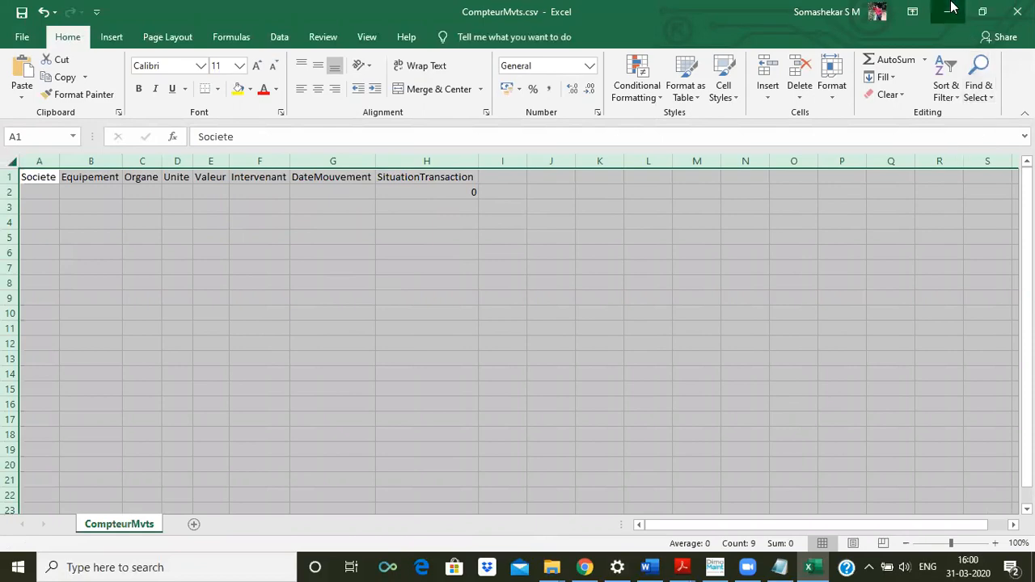
click(811, 566)
click(162, 263)
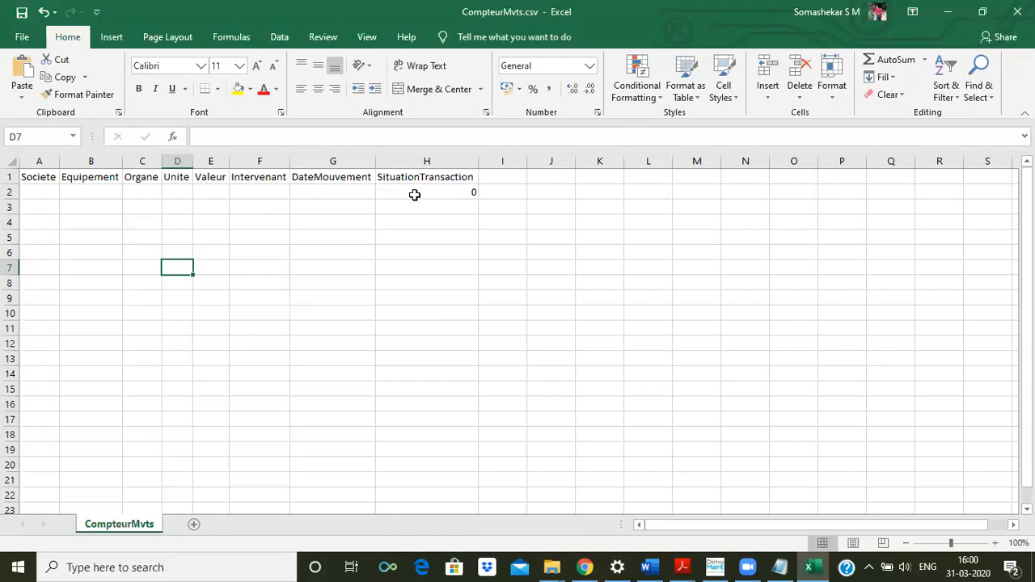
- Enter D1 as the Societe value in row 2
click(459, 191)
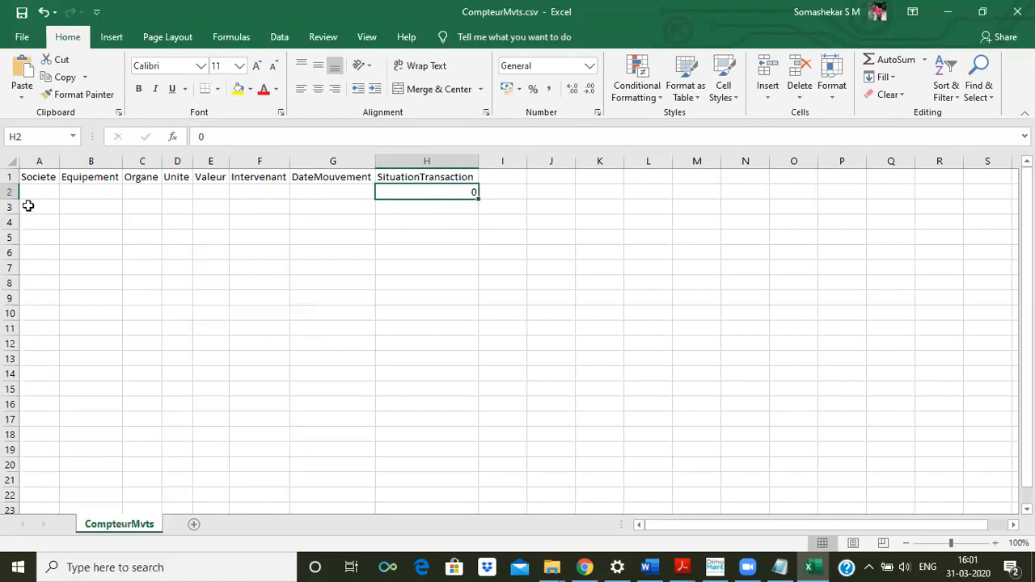
click(46, 188)
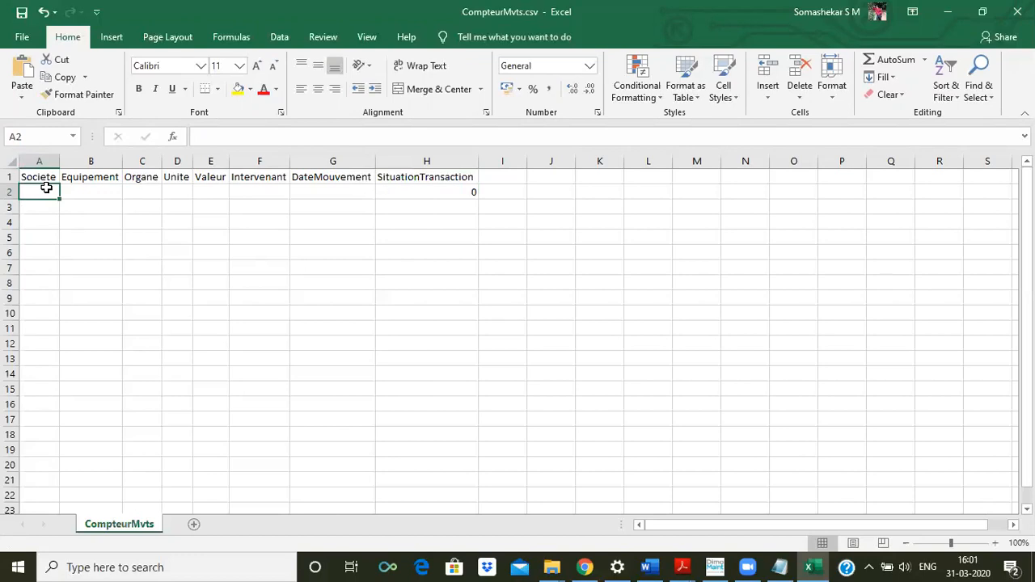
text(dD1)
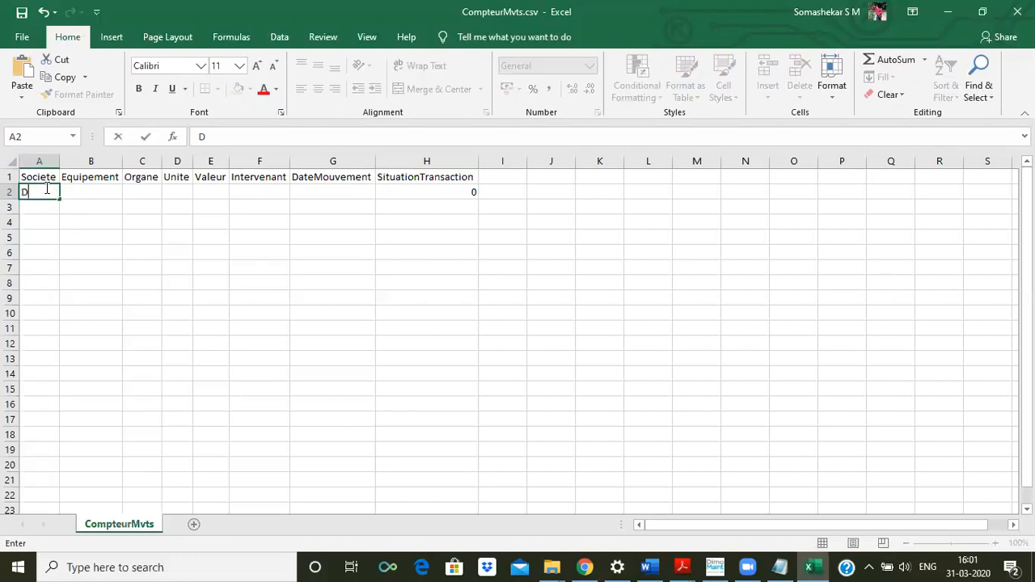
key(Tab)
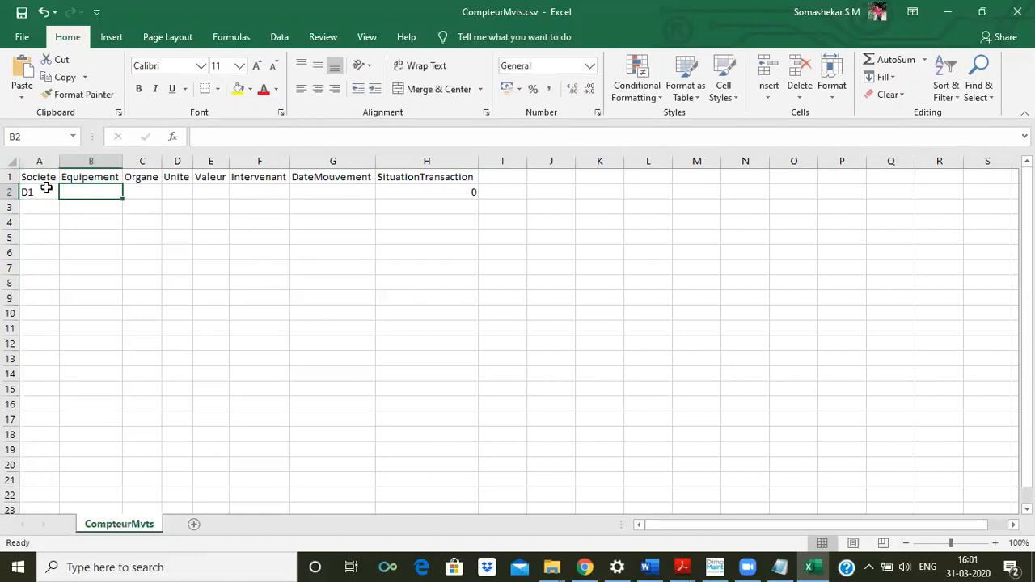
- In DIMO Maint OM, dismiss the file creation message, open equipment CHAR-101 from the equipment list, and view its meters
click(727, 565)
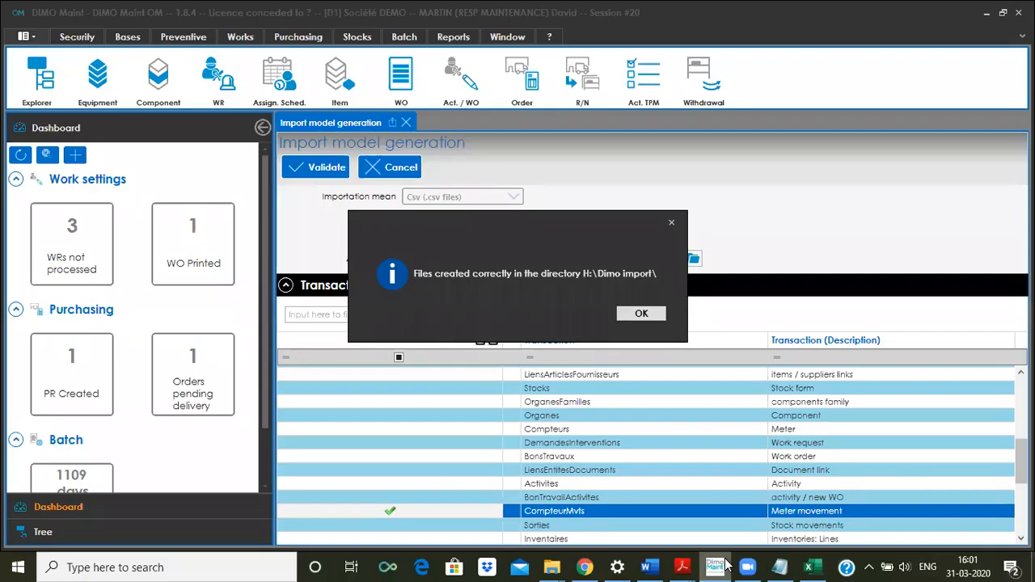
click(672, 225)
click(97, 84)
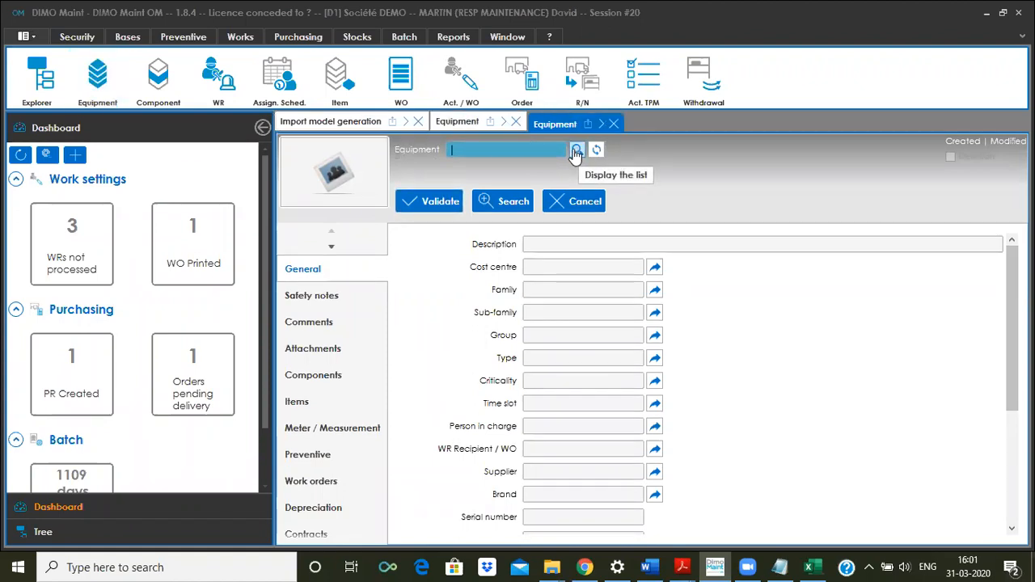
click(576, 150)
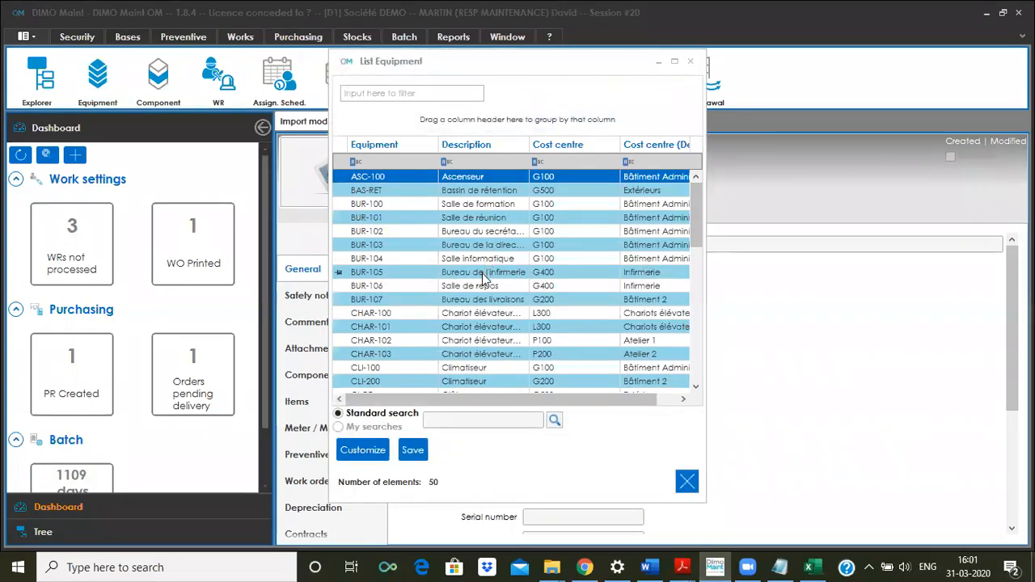
double_click(392, 332)
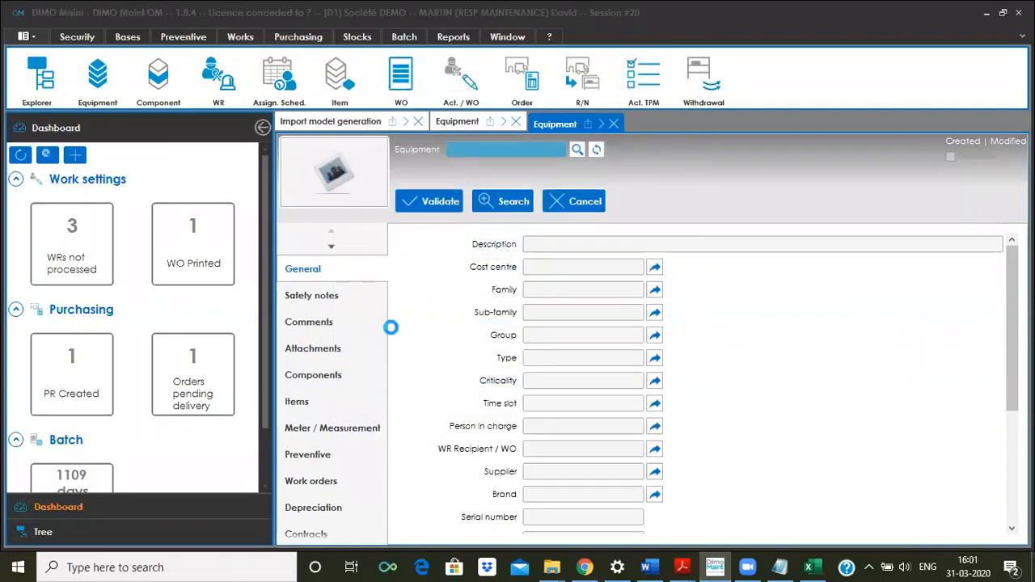
click(355, 432)
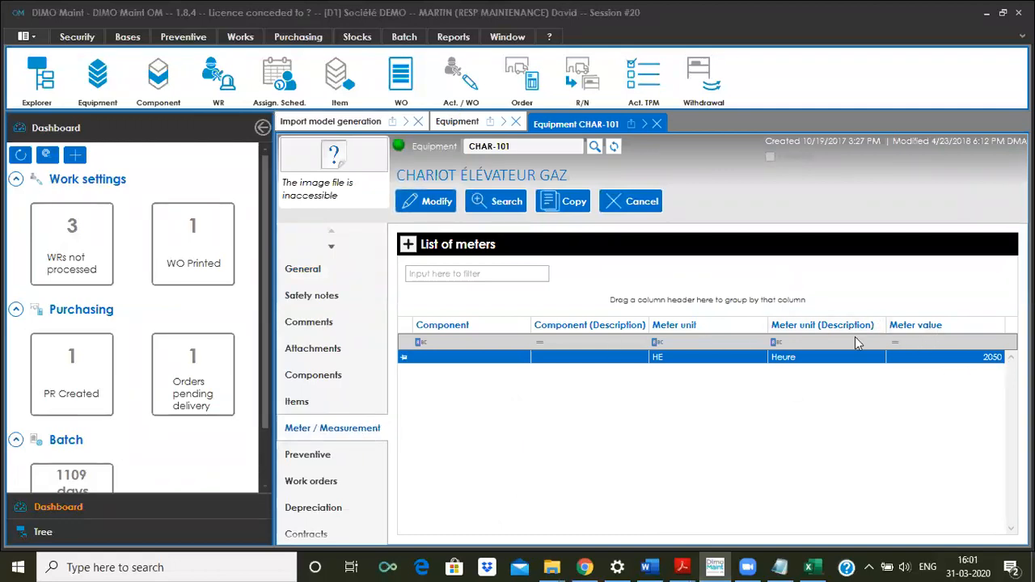
click(684, 366)
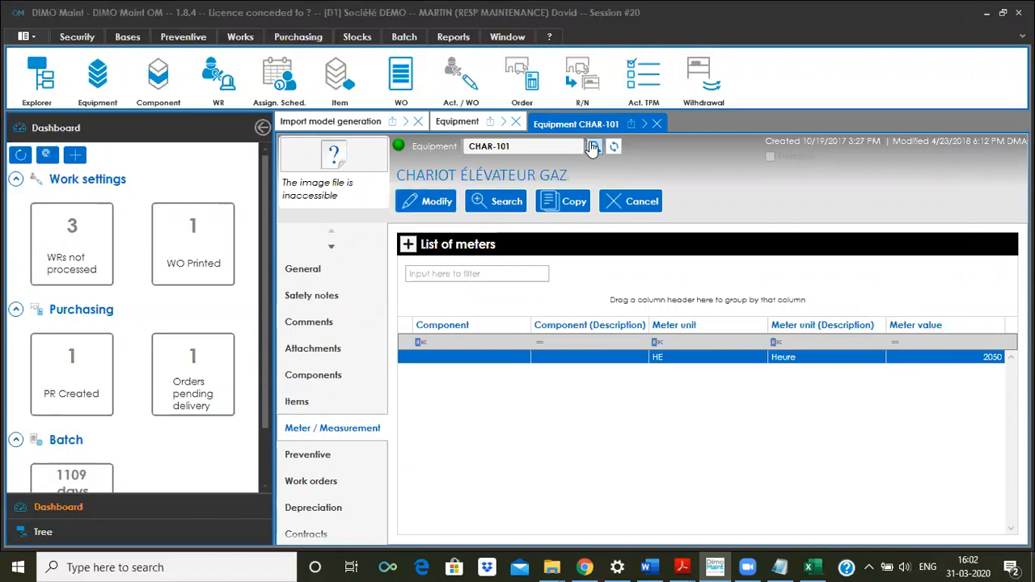
- Return to the CompteurMvts sheet in Excel and enter CHAR-101 as the Equipement value in row 2
click(985, 15)
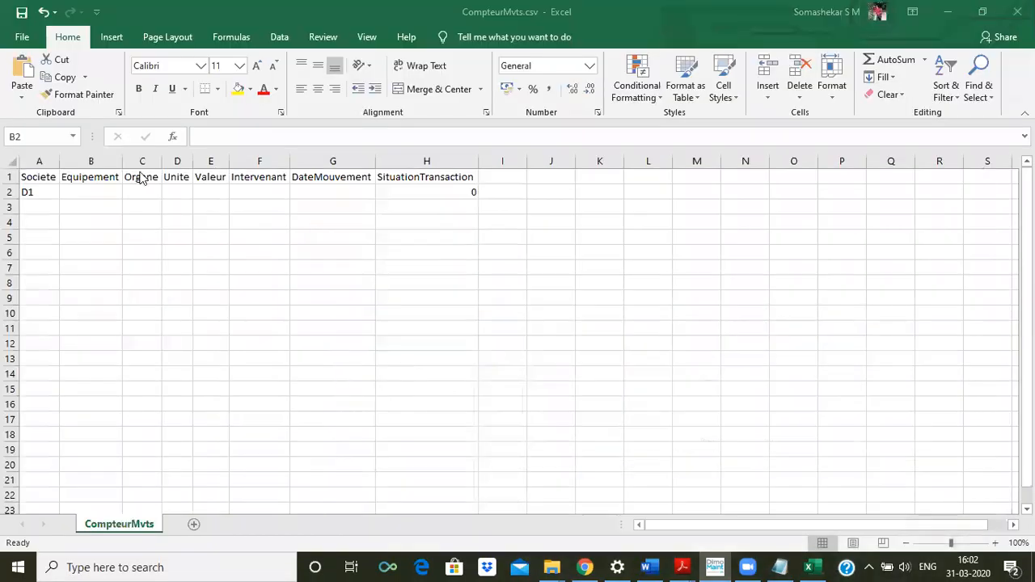
click(91, 190)
text(C)
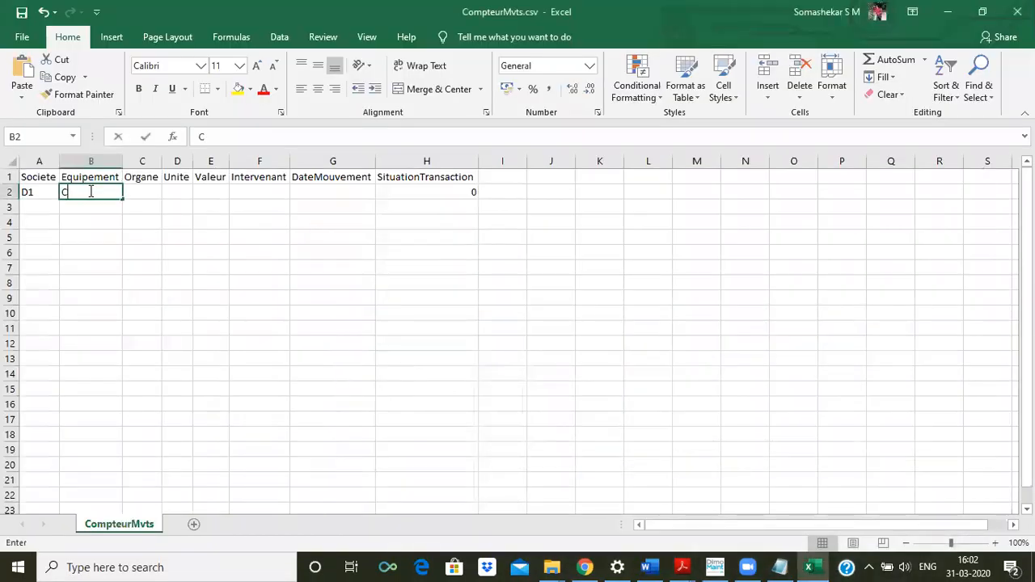
text(HAR-101)
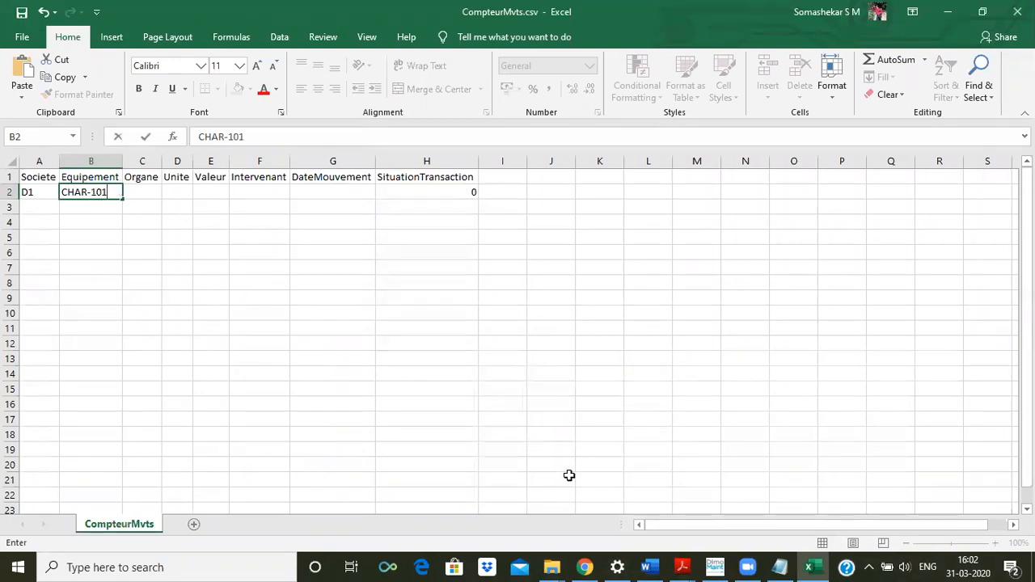
- In DIMO Maint OM, open the details of CHAR-101's HE meter, check its component and unit fields, and close the record
click(715, 567)
click(491, 362)
double_click(492, 358)
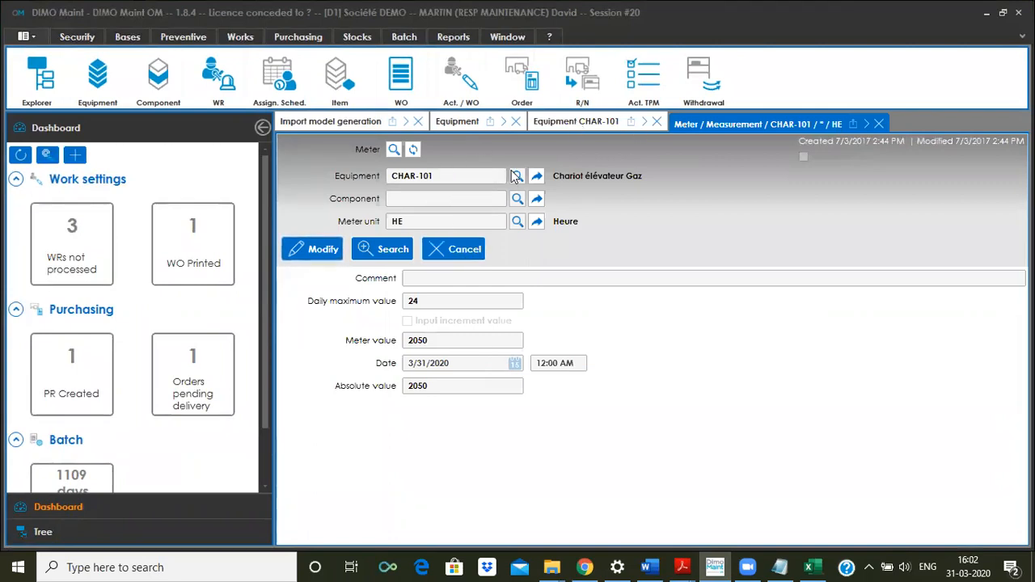
click(878, 124)
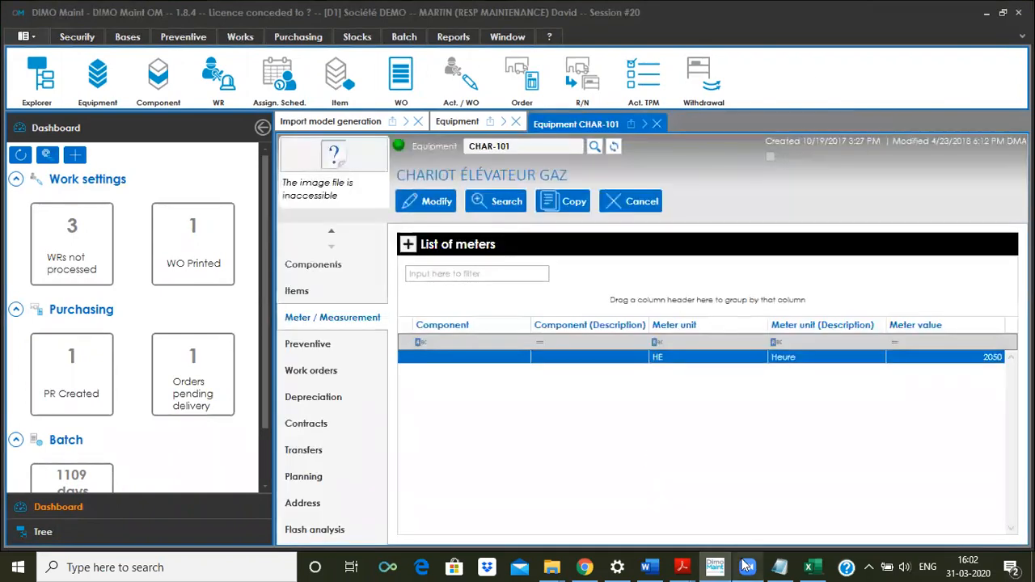
- Switch back to Excel and delete the Organe column from the CompteurMvts sheet
click(811, 564)
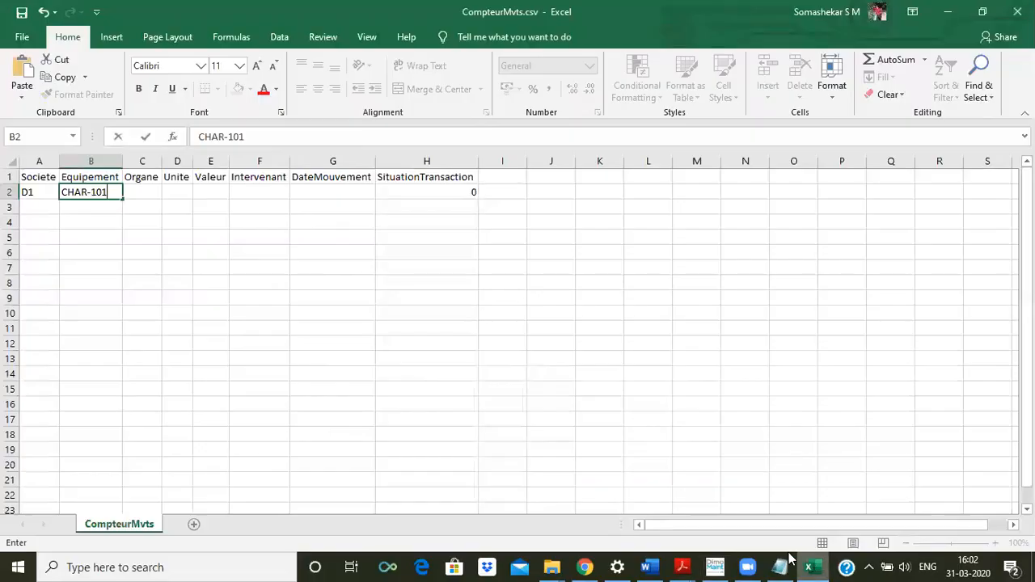
click(144, 161)
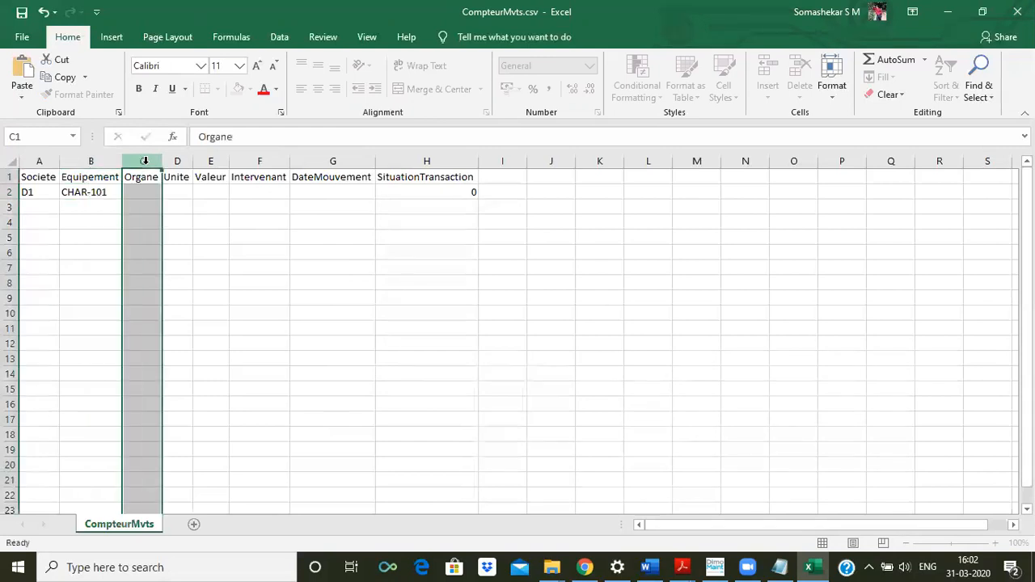
right_click(146, 165)
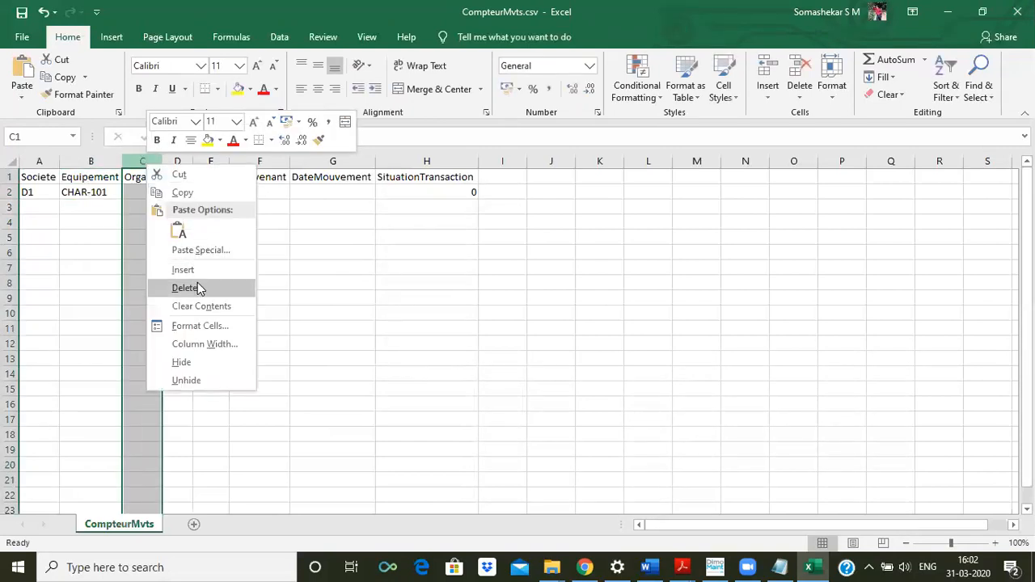
click(199, 287)
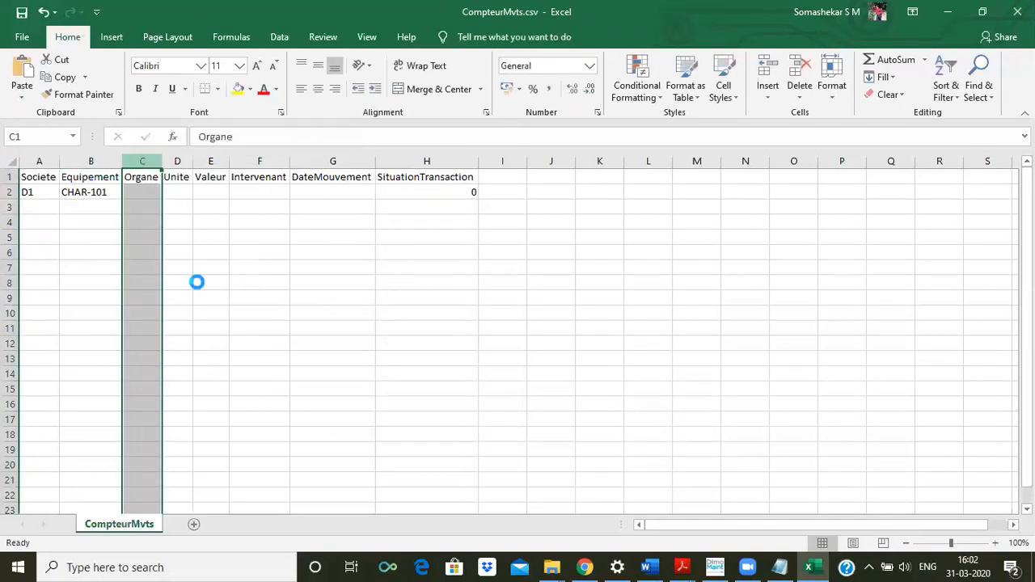
- Enter HE as the Unite value in row 2 and check CHAR-101's meter value in DIMO Maint OM
click(134, 187)
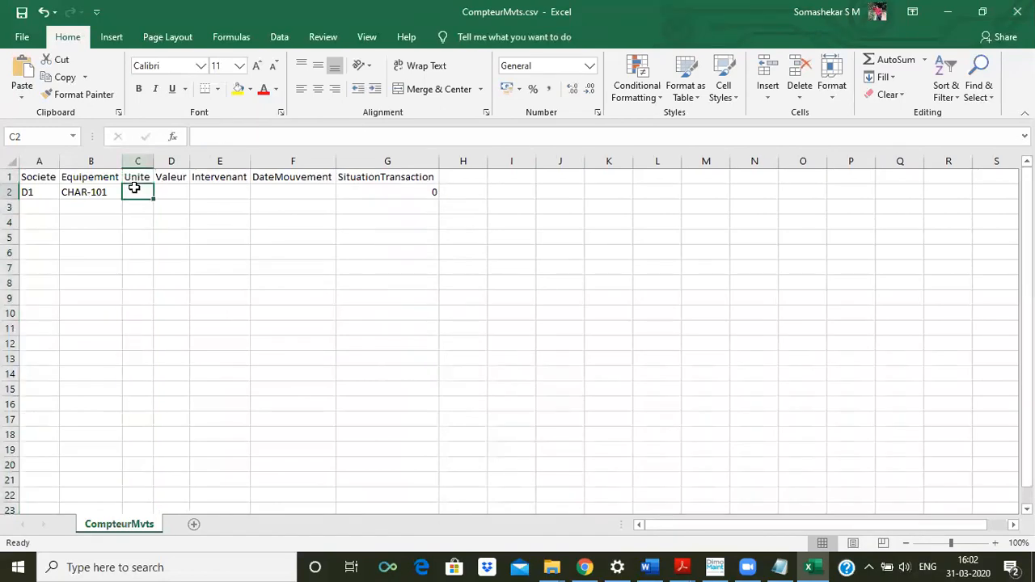
text(H)
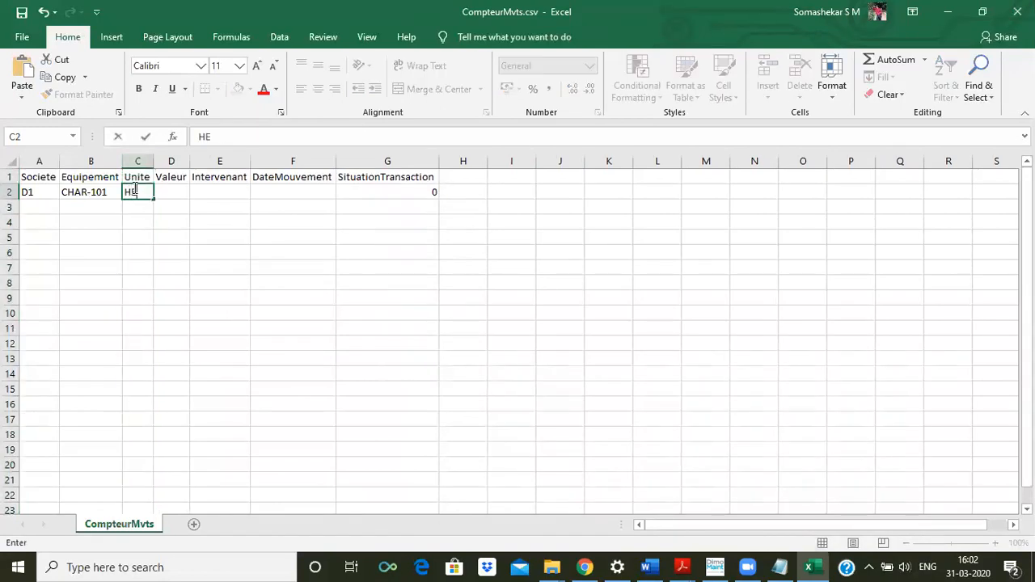
text(E)
key(Tab)
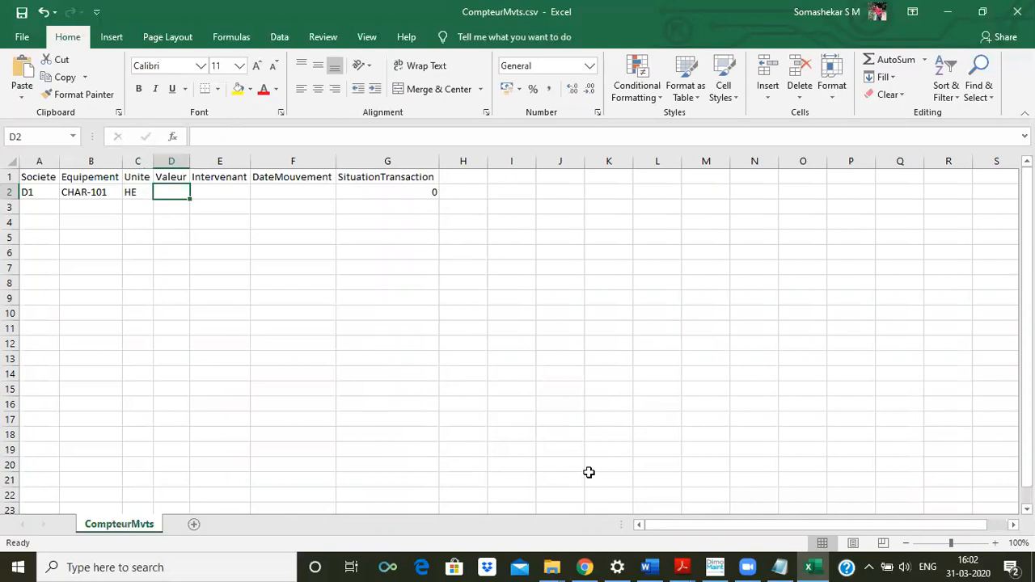
click(717, 567)
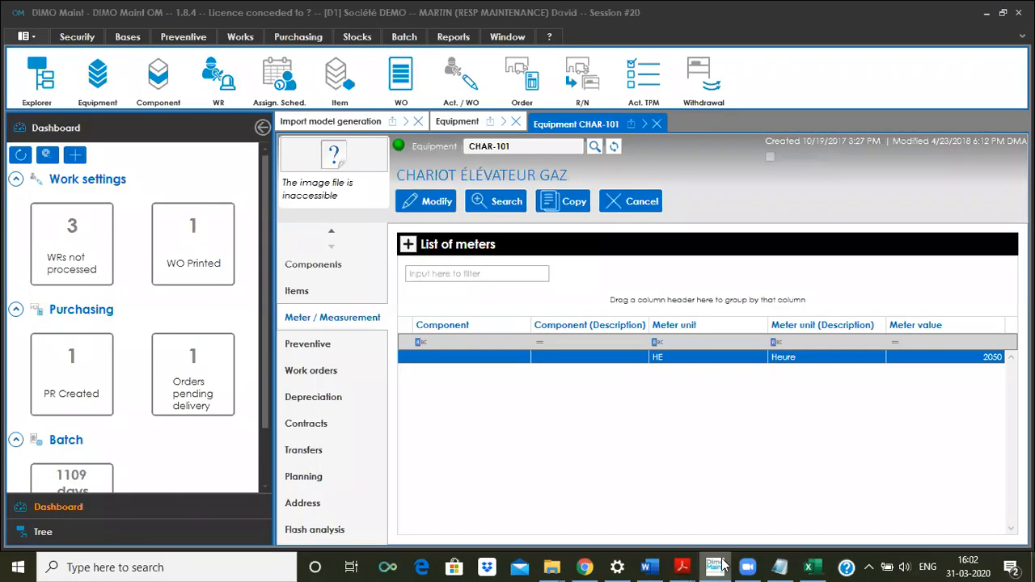
click(717, 566)
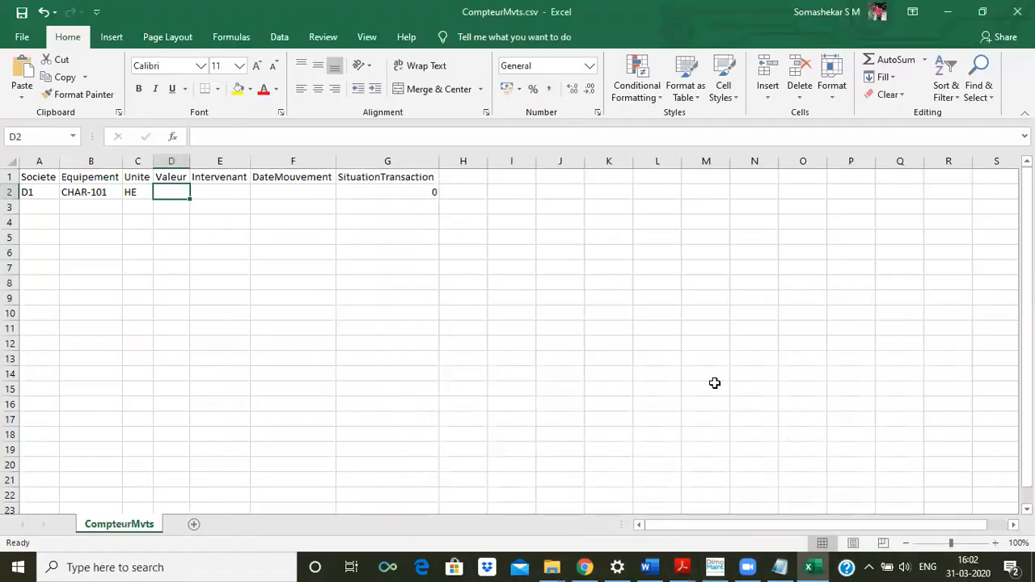
- Enter 2075 as the Valeur and 100 as the Intervenant in row 2 of the CompteurMvts sheet
text(20)
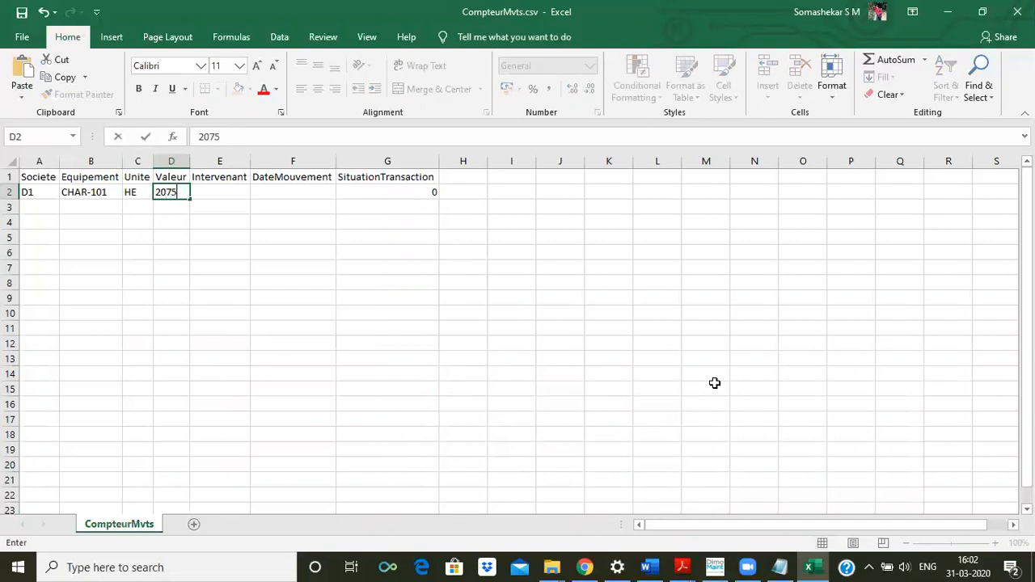
text(75)
click(216, 189)
text(100)
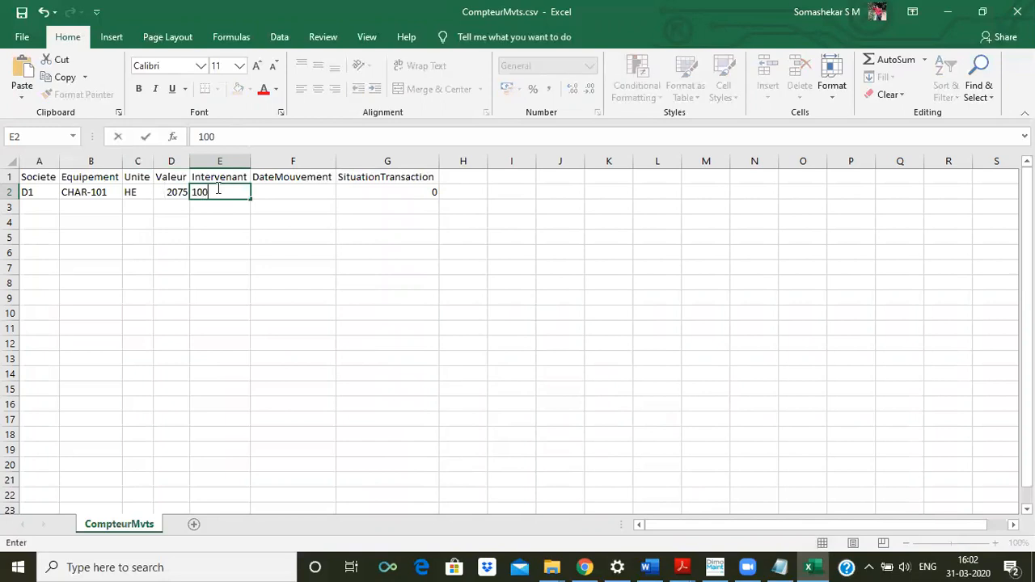
- Switch to DIMO Maint OM, check the person in charge in CHAR-101's general information, and return to Excel
click(714, 567)
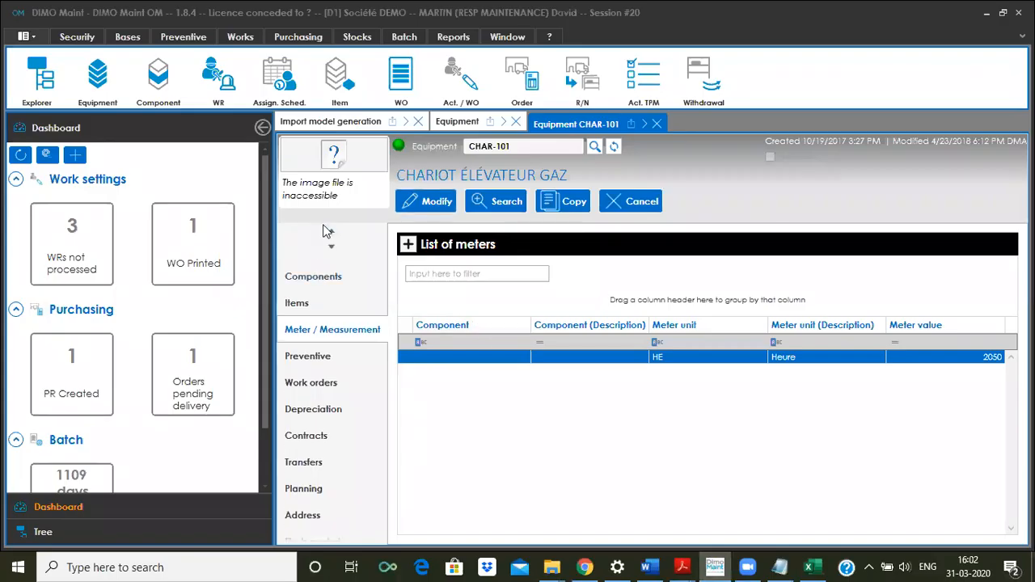
click(330, 231)
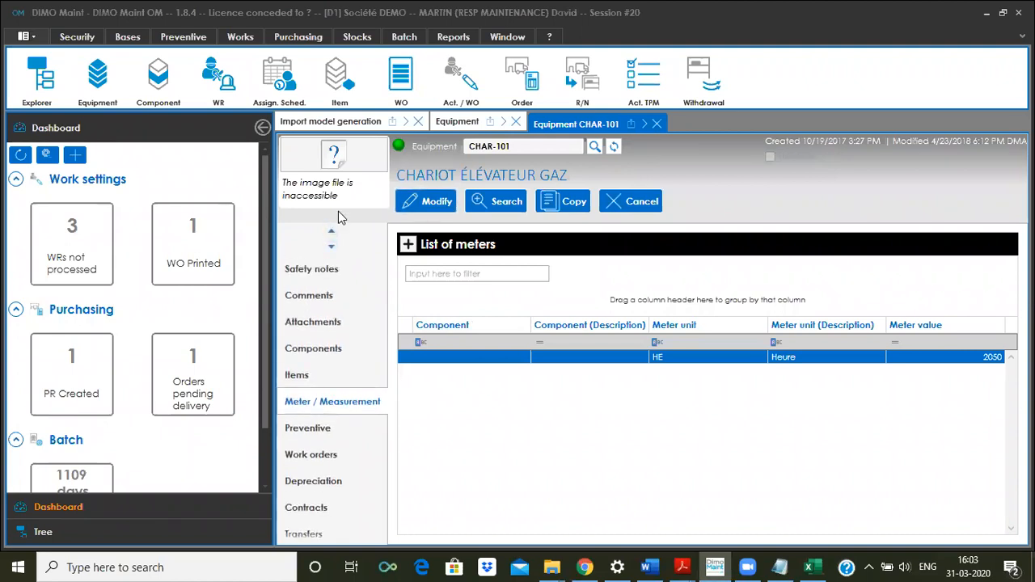
click(330, 231)
click(330, 231)
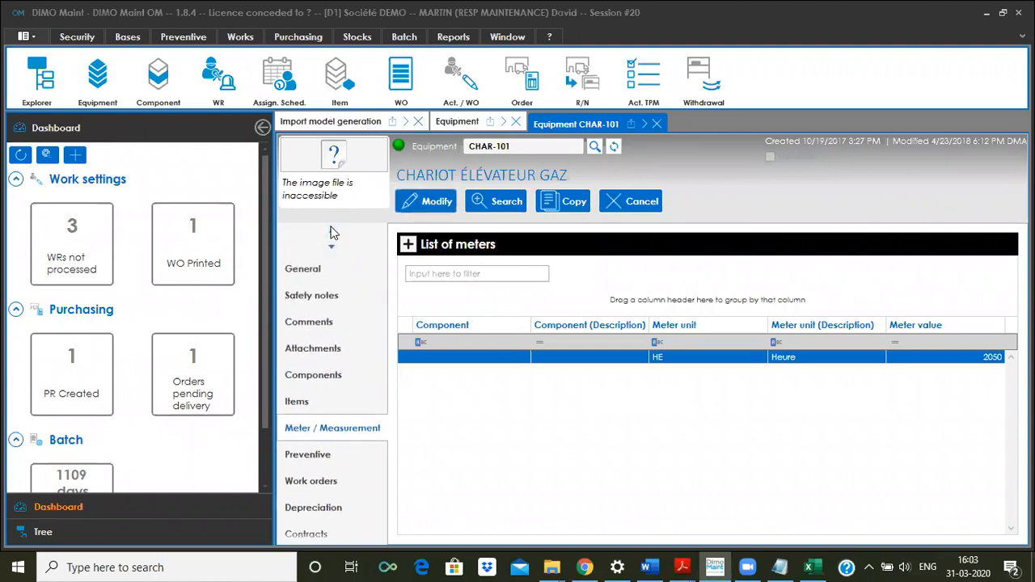
click(310, 275)
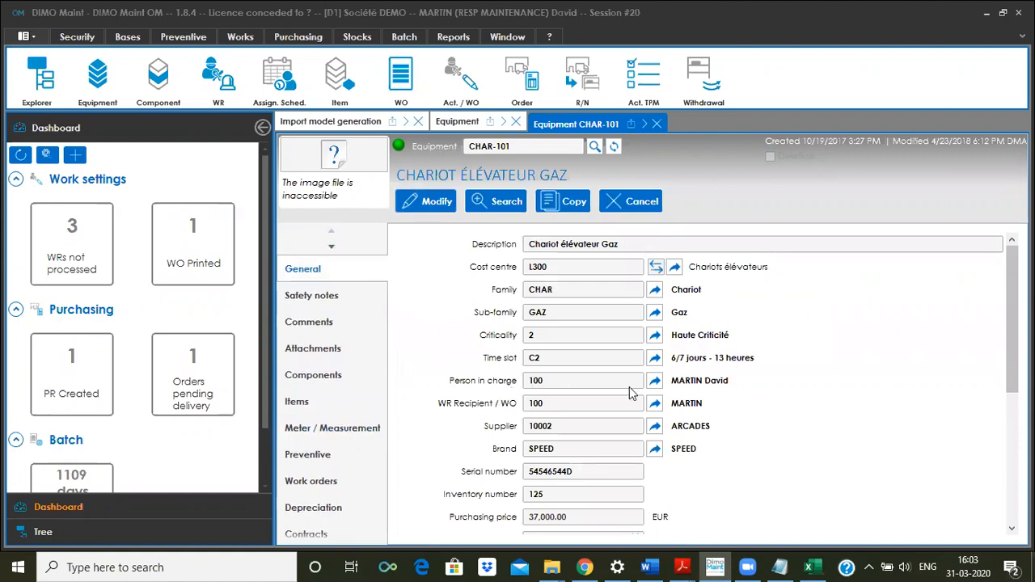
click(984, 18)
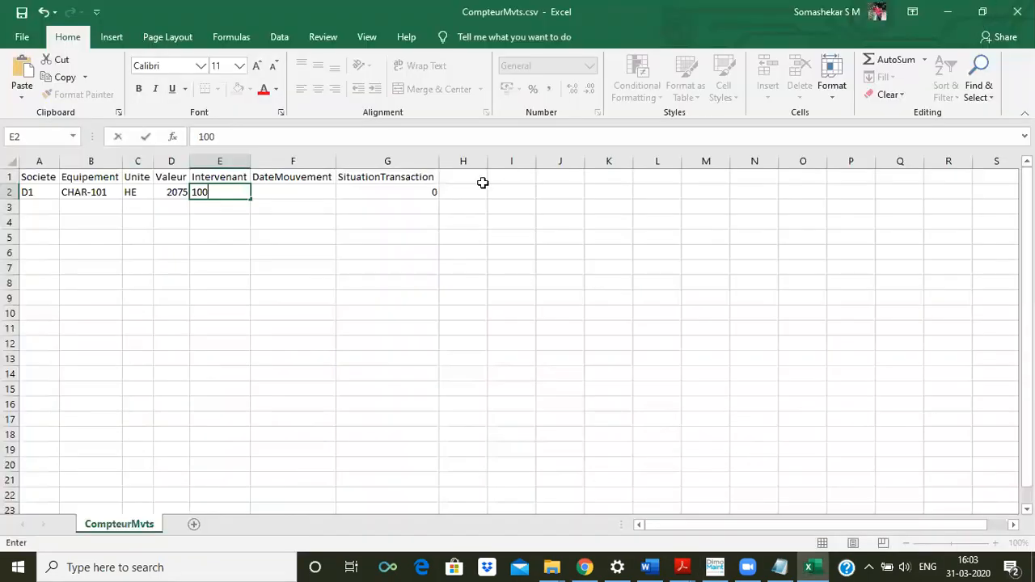
- Format the DateMouvement column as a date with the 2012-03-14 (year-month-day) type
click(287, 191)
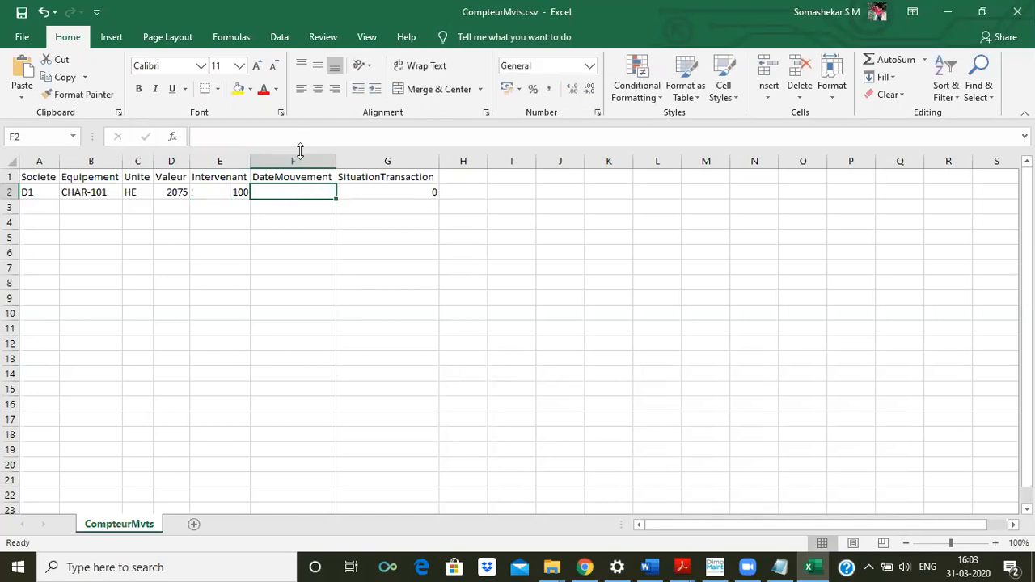
right_click(297, 154)
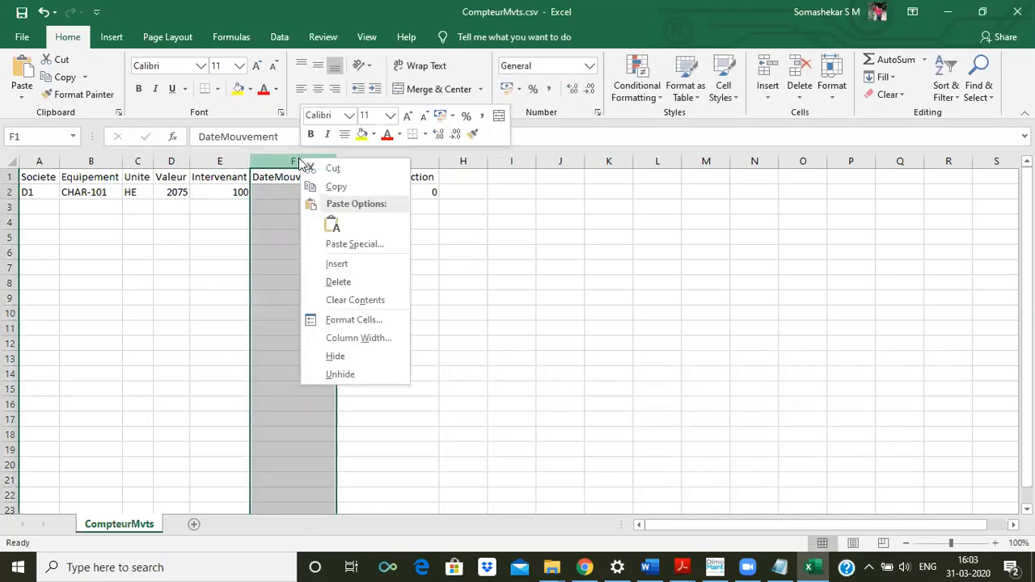
click(351, 318)
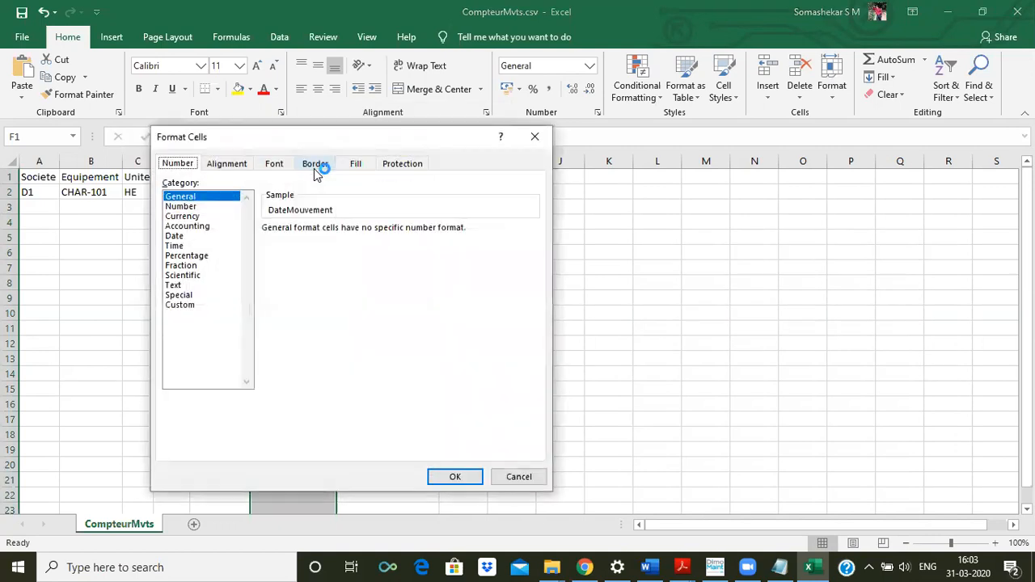
click(175, 245)
click(174, 235)
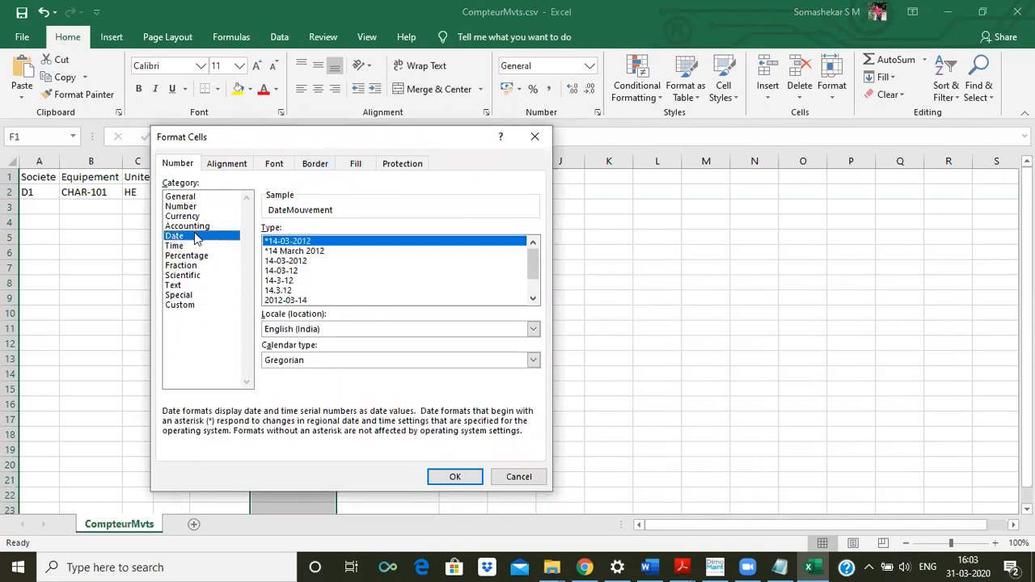
click(279, 300)
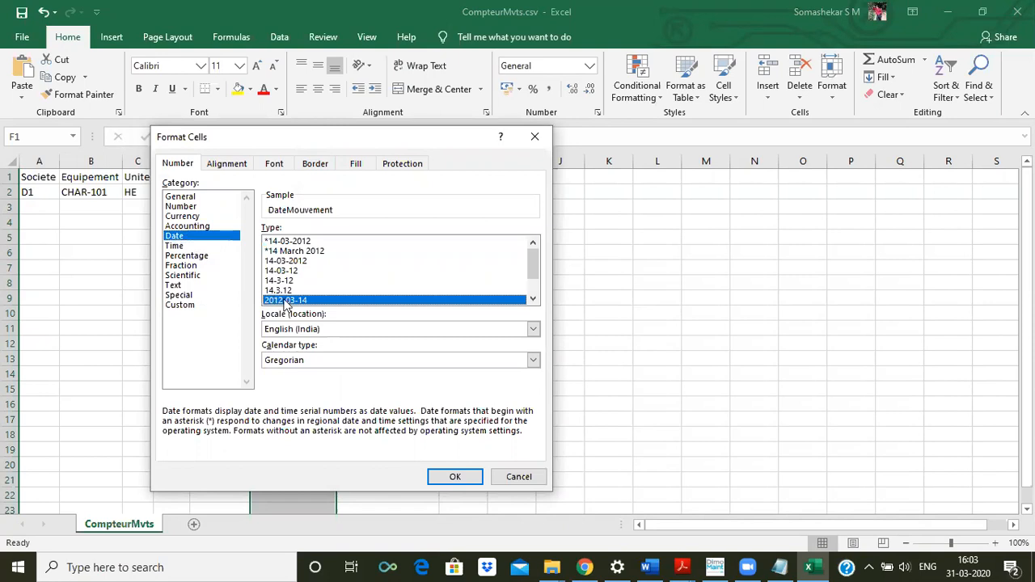
click(454, 477)
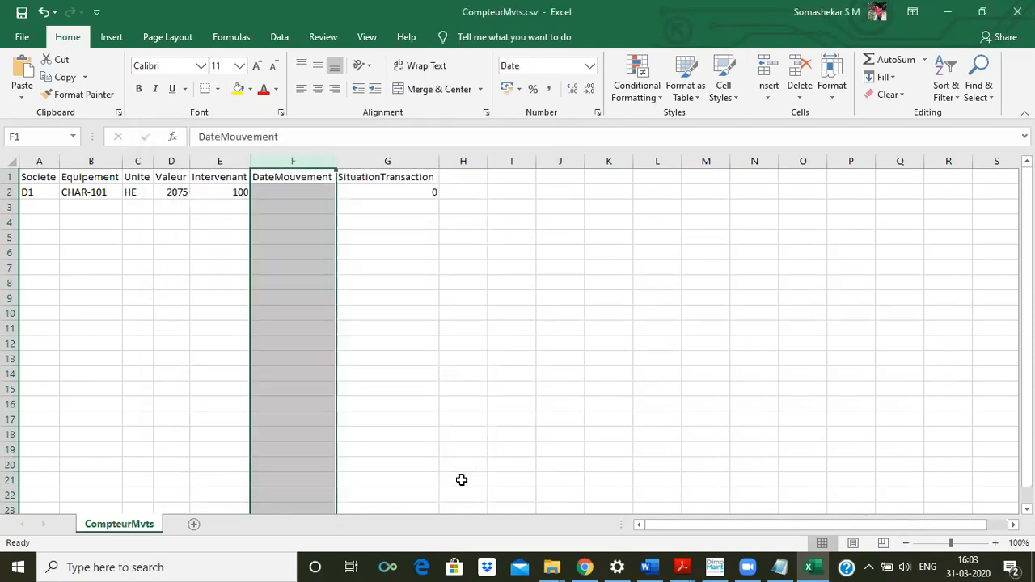
- Enter 2020-03-31 as the DateMouvement value in row 2, then save and close CompteurMvts.csv
click(296, 190)
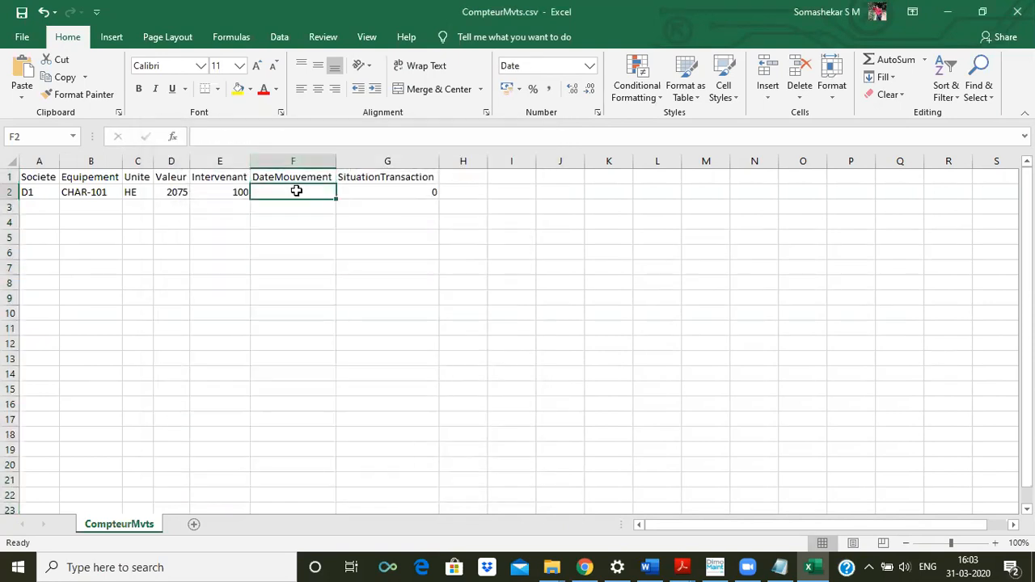
text(2020)
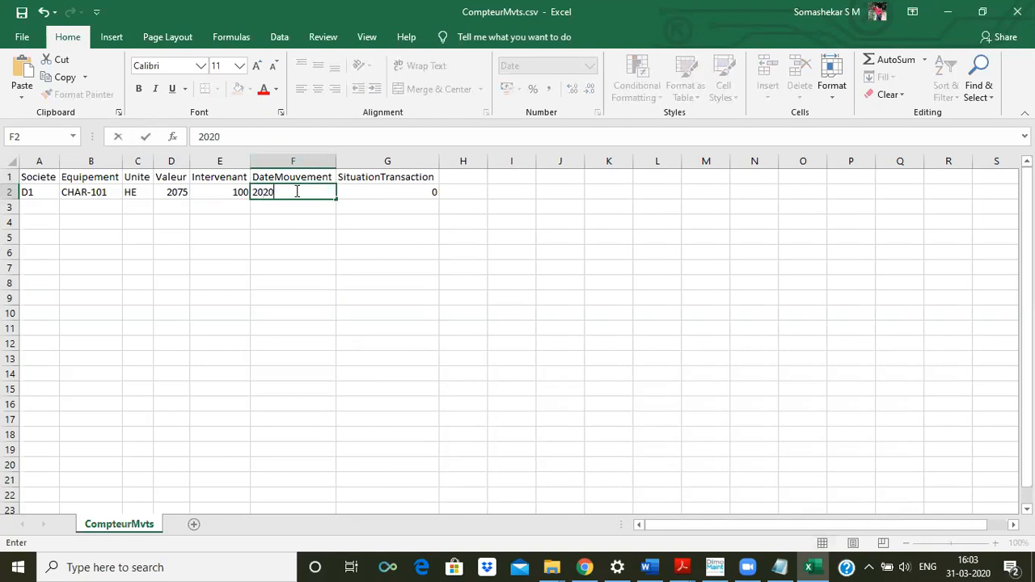
text(-03-31)
click(361, 192)
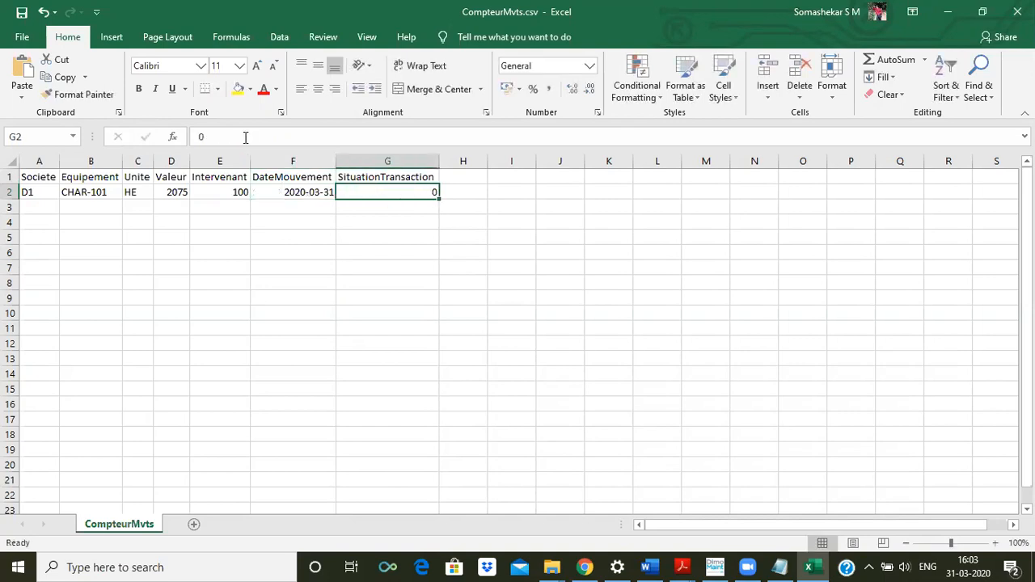
click(21, 13)
click(1017, 11)
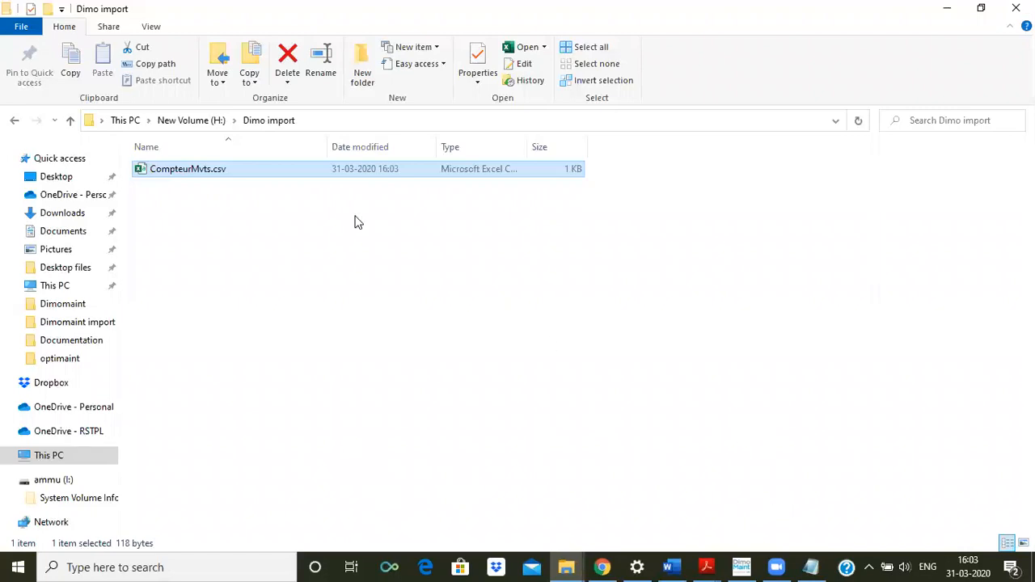
- Copy the Dimo import folder path and insert it after SRC= in the Notepad command as "H:\Dimo import\ with an opening quotation mark
click(313, 121)
key(ctrl+c)
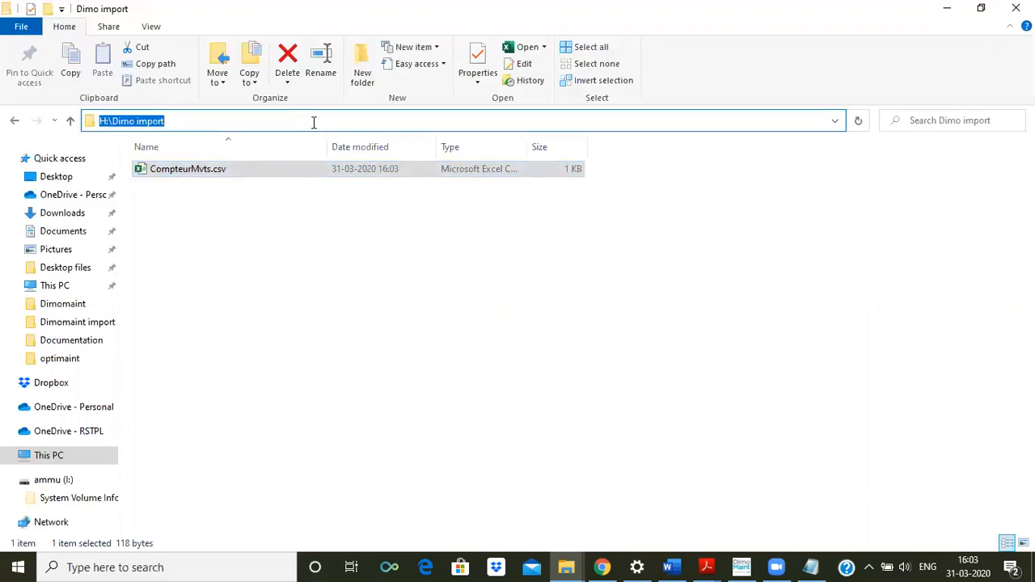
click(811, 567)
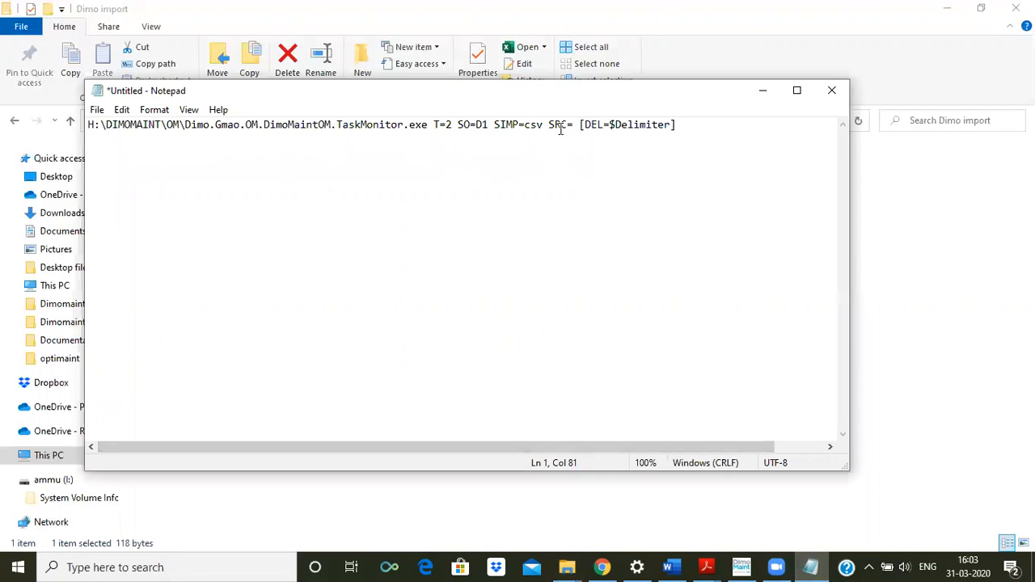
text(")
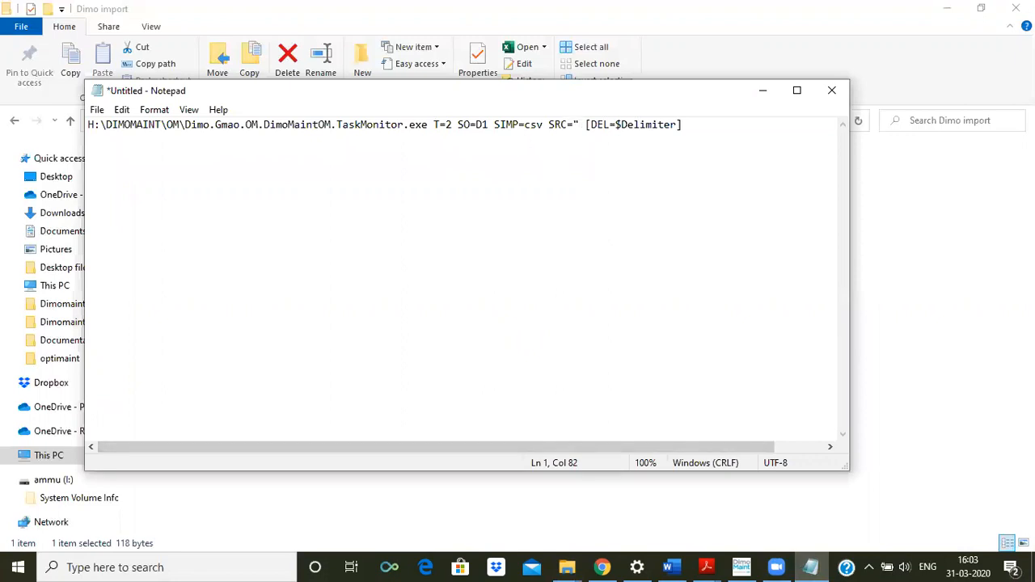
key(ctrl+v)
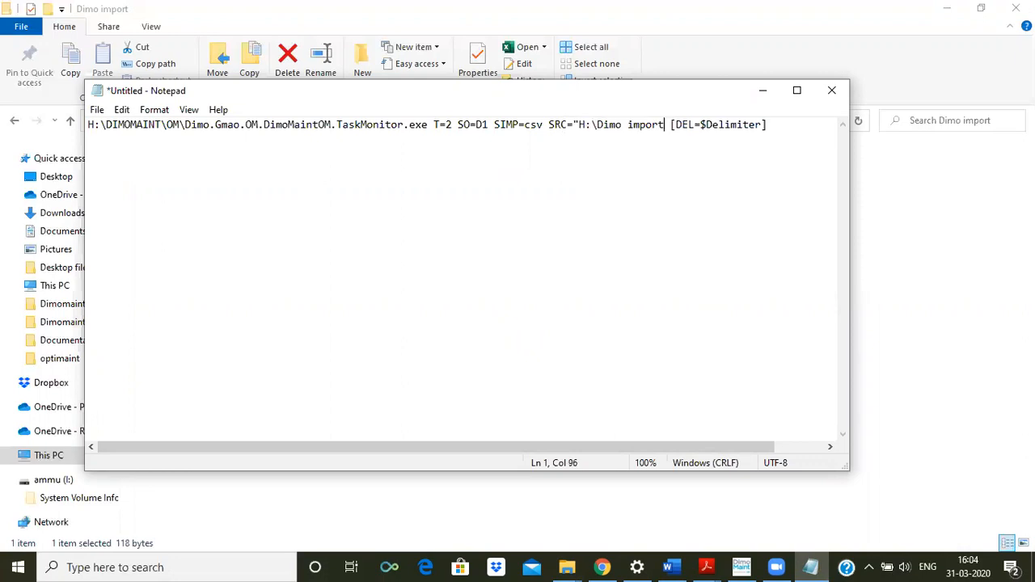
text(\)
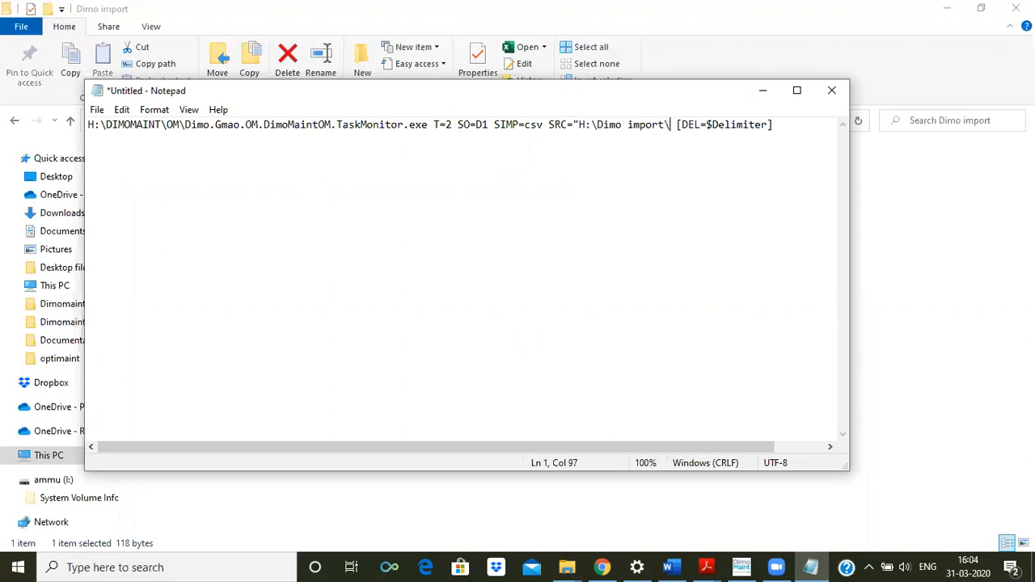
- Copy the full file name CompteurMvts.csv from the Dimo import folder and append it to the SRC path in the Notepad command
click(762, 91)
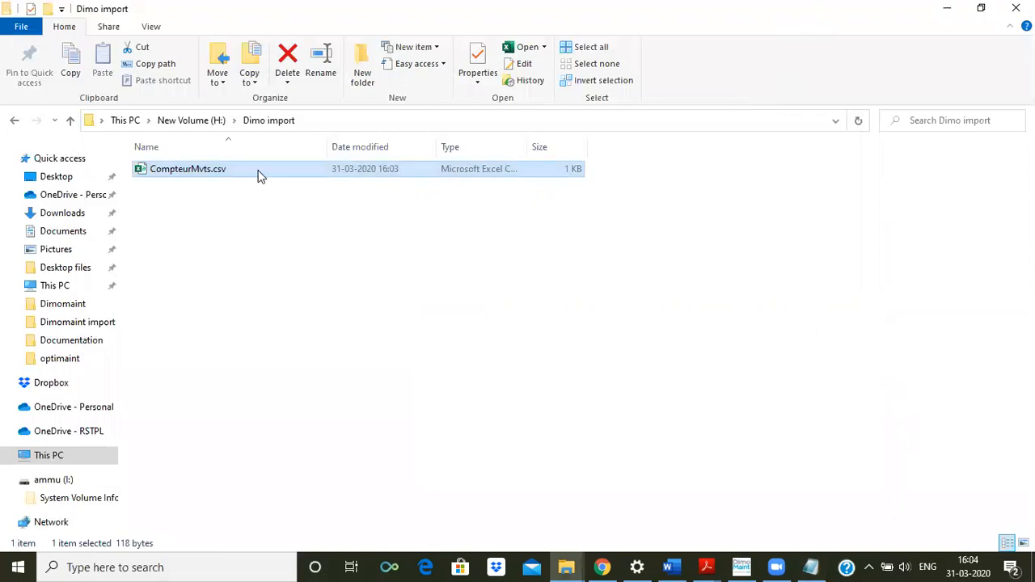
right_click(259, 177)
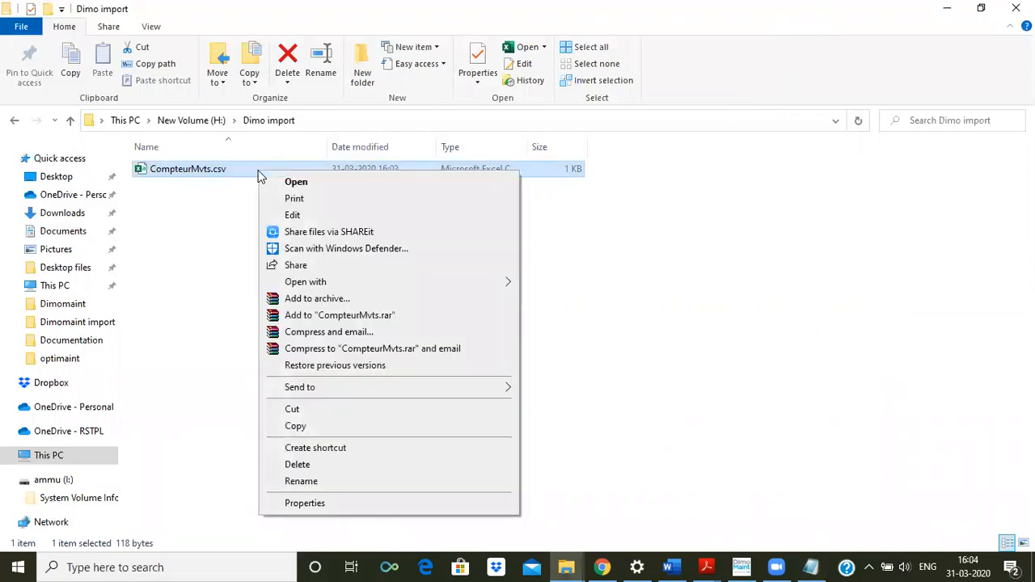
click(326, 484)
drag(241, 168, 146, 174)
key(ctrl+c)
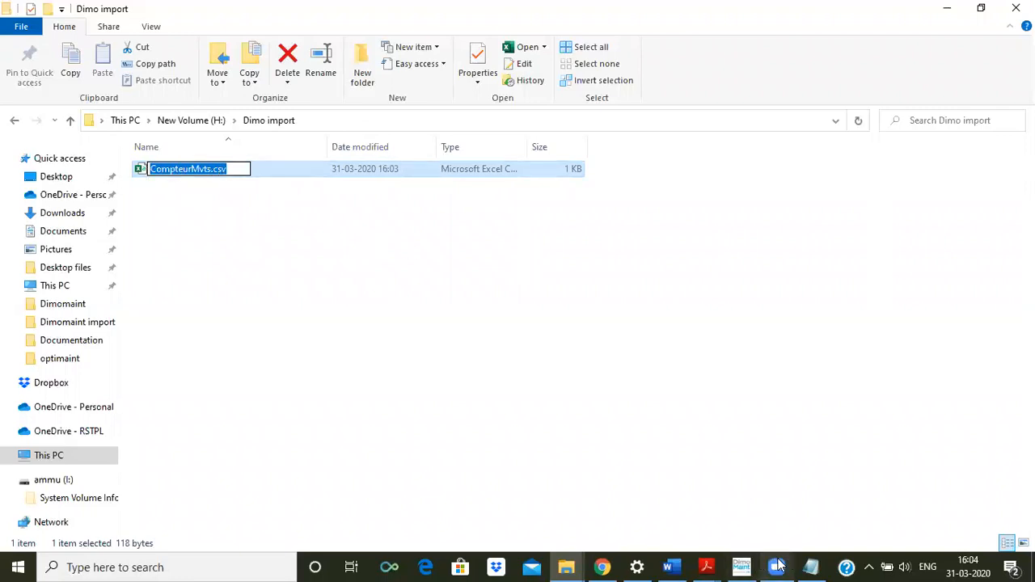
click(821, 566)
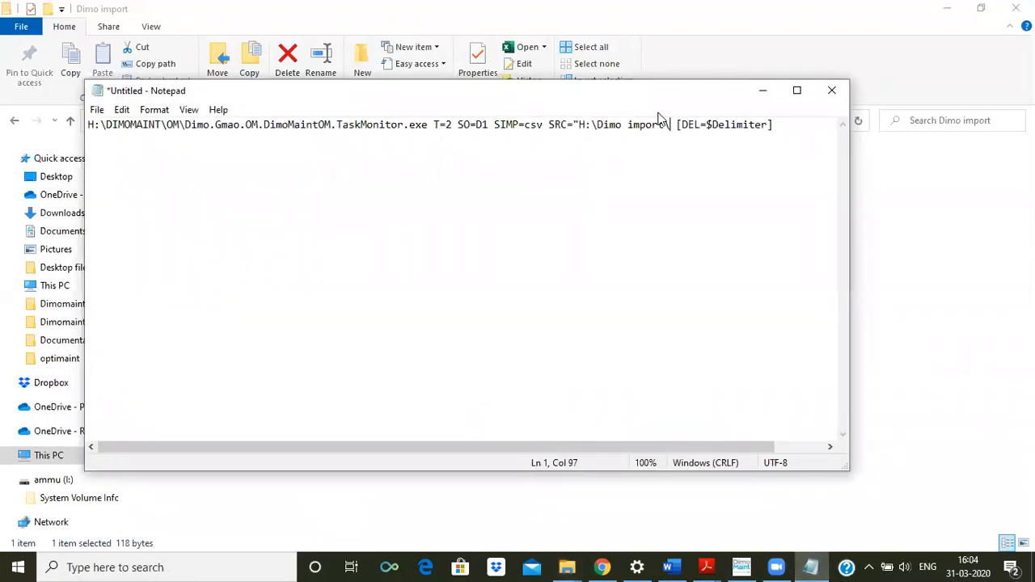
key(ctrl+v)
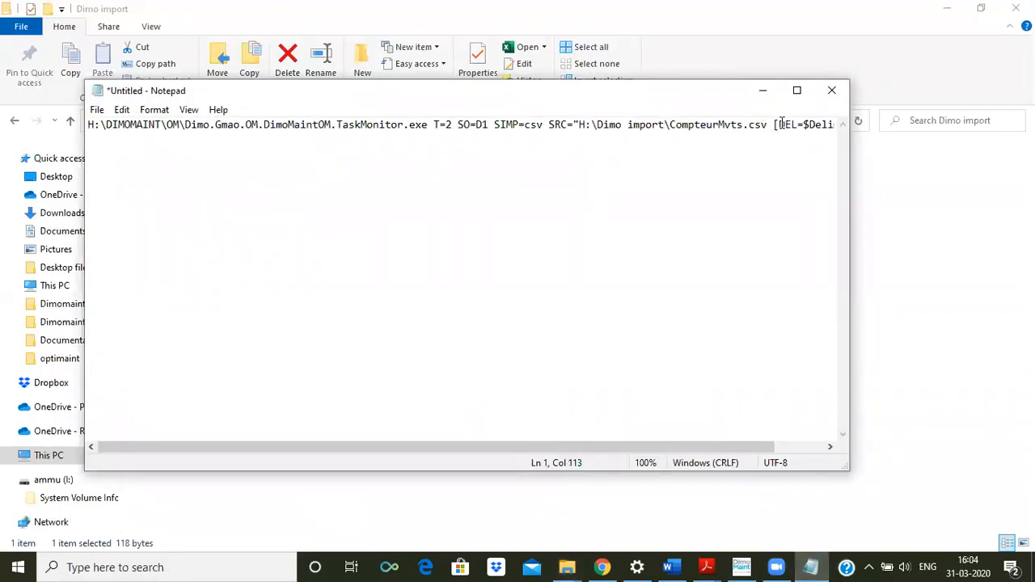
- Replace the [DEL=$Delimiter] placeholder at the end of the command with DEL=;
key(BackSpace)
text(iter])
key(BackSpace)
key(BackSpace)
key(BackSpace)
key(BackSpace)
key(BackSpace)
key(BackSpace)
key(BackSpace)
key(BackSpace)
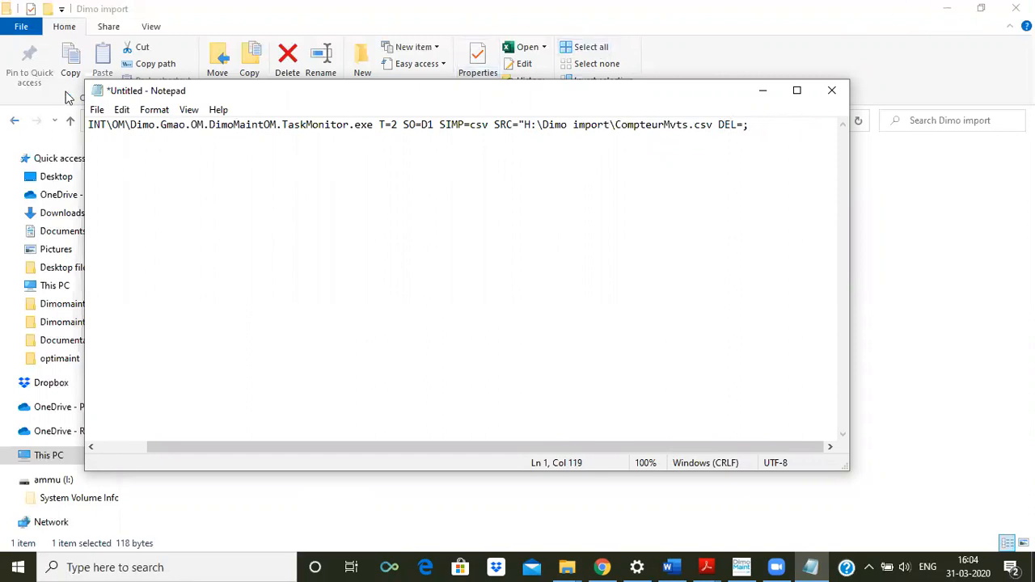
- Save the command on the Desktop as Dimo import.bat, close Notepad, and minimize the Dimo import folder window
click(96, 111)
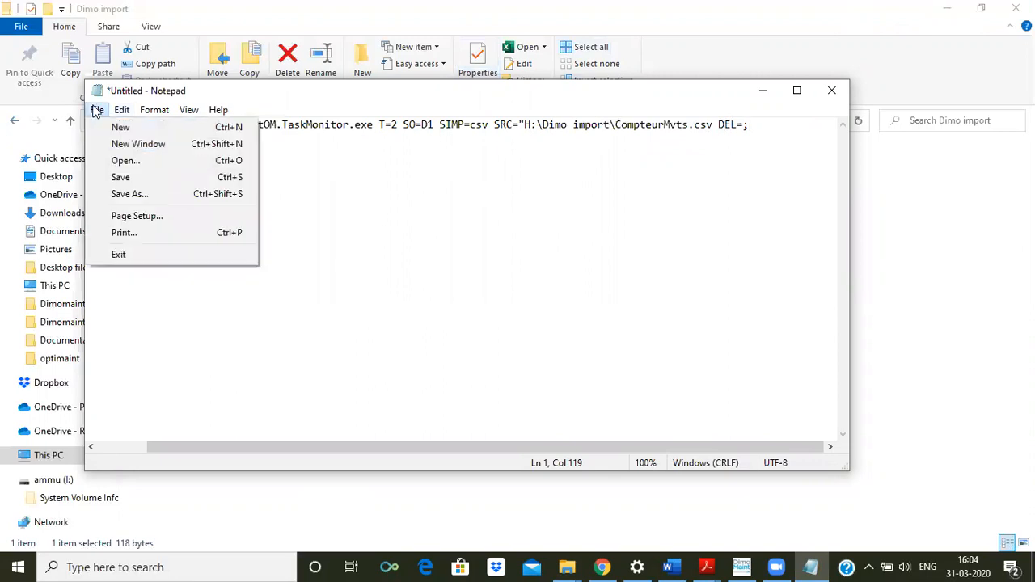
click(118, 195)
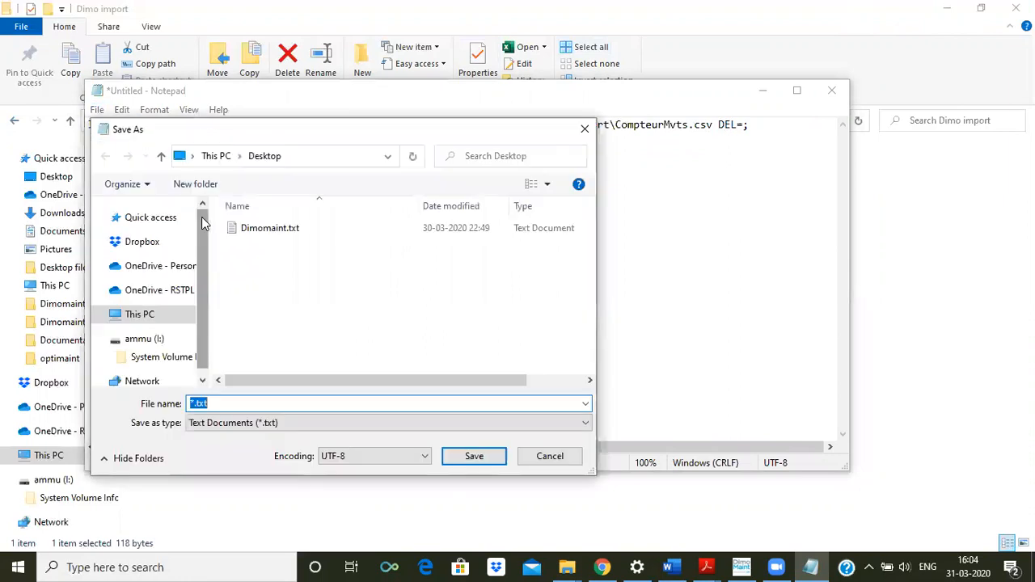
text(dIMO)
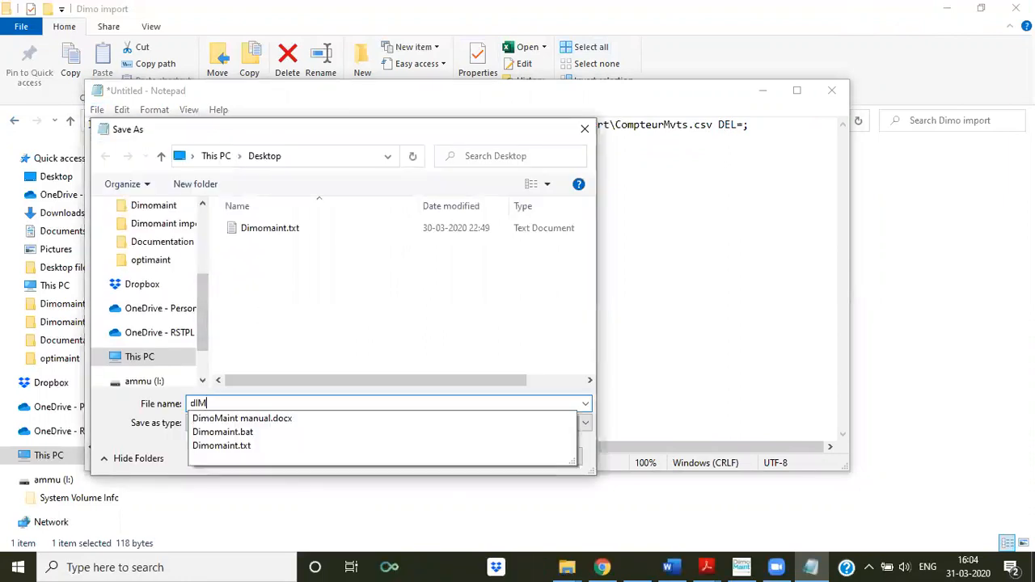
key(BackSpace)
key(BackSpace)
key(BackSpace)
key(BackSpace)
text(D)
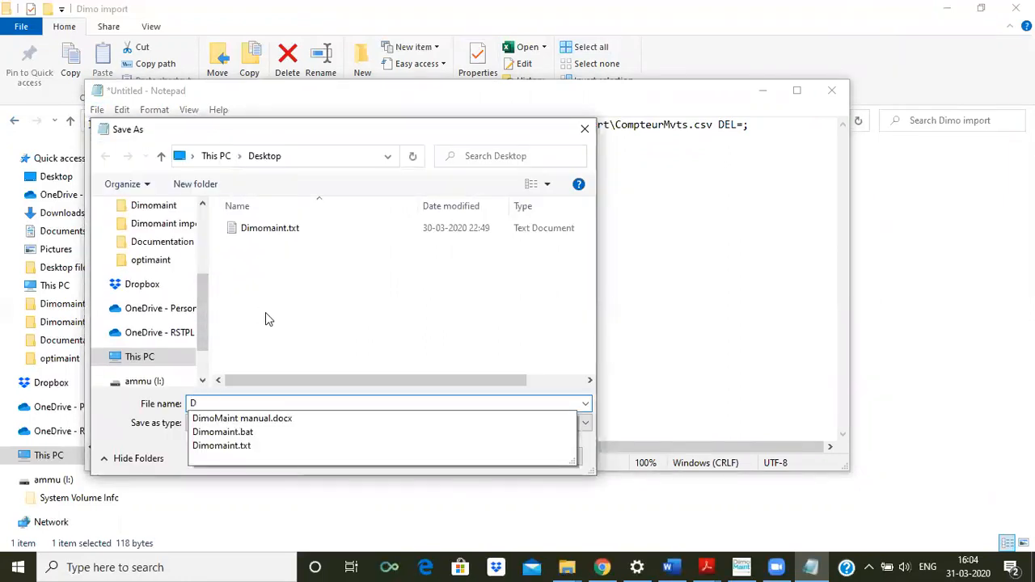
text(imo import.bat)
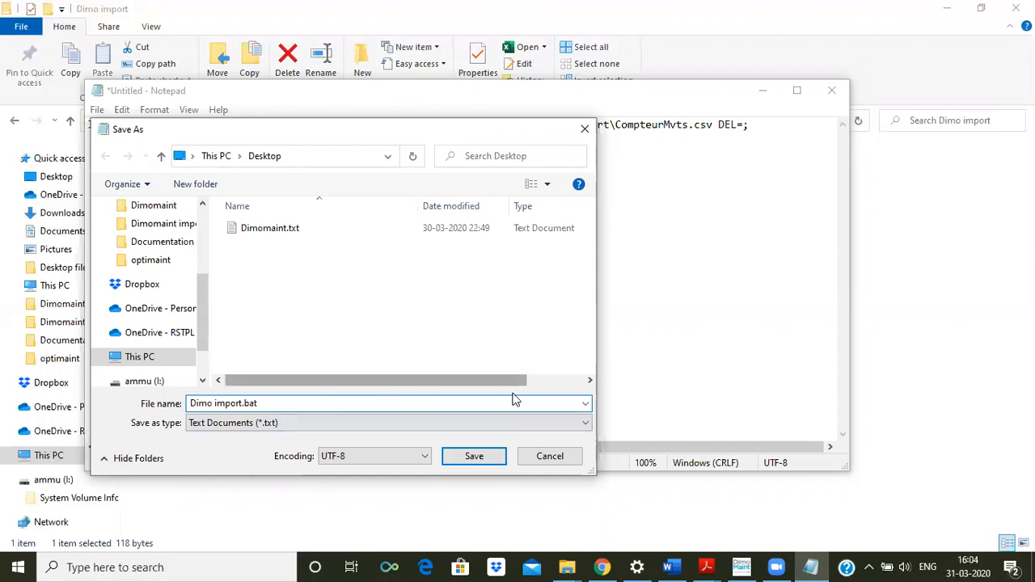
click(484, 457)
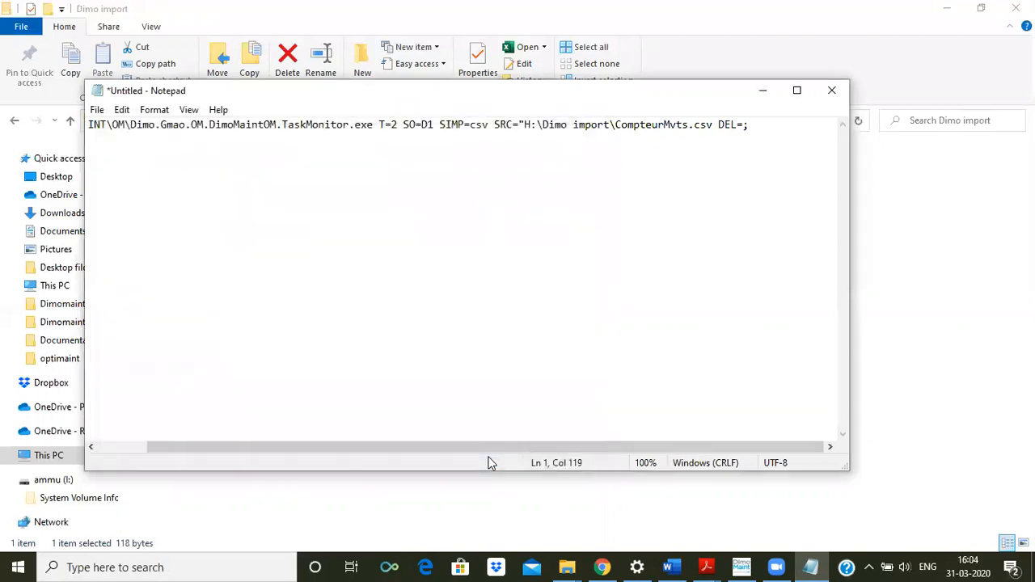
click(828, 94)
click(954, 6)
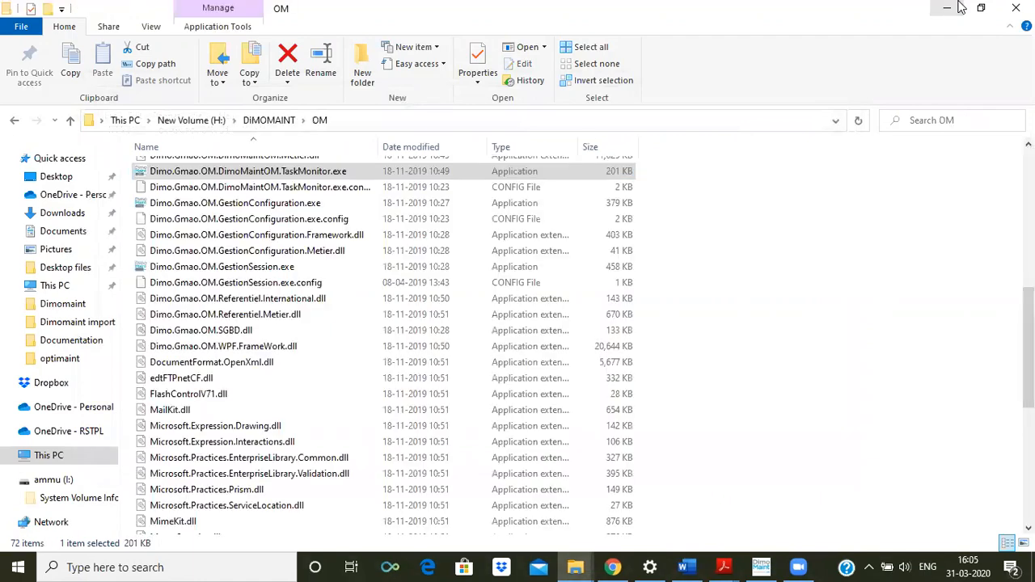
- Minimize the OM folder and the import PDF and run Dimo import.bat from the Desktop
click(954, 6)
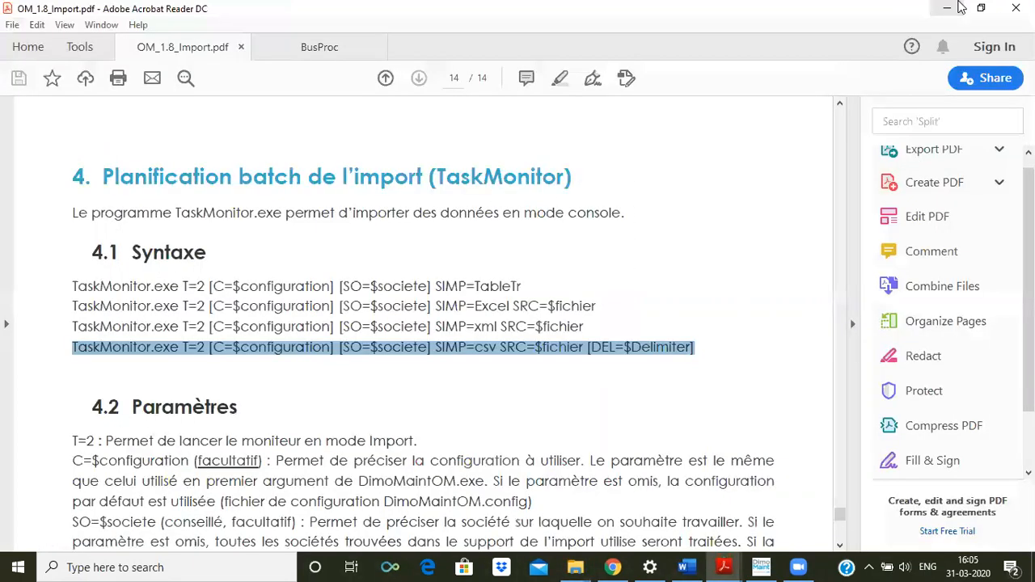
click(954, 7)
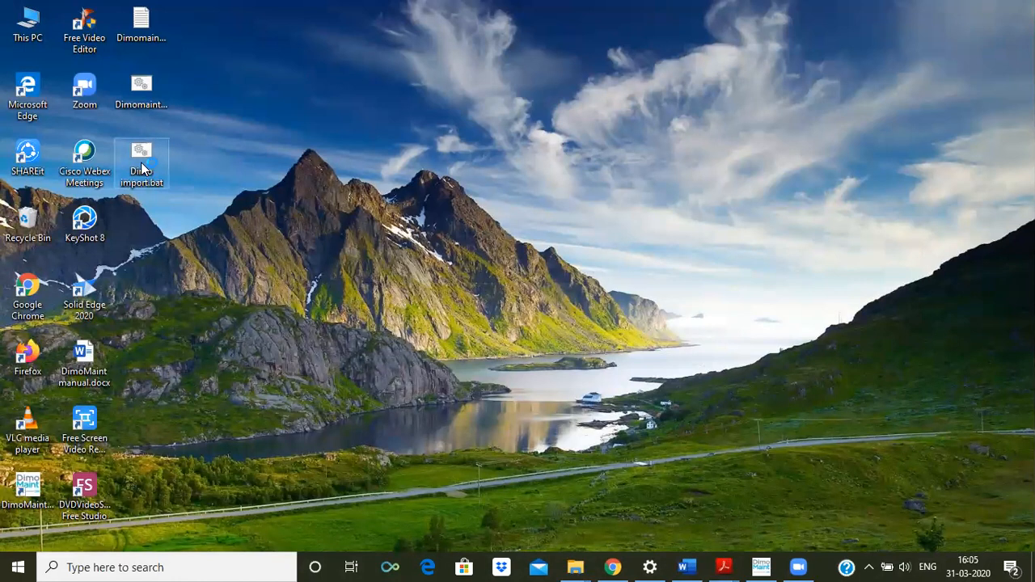
double_click(142, 165)
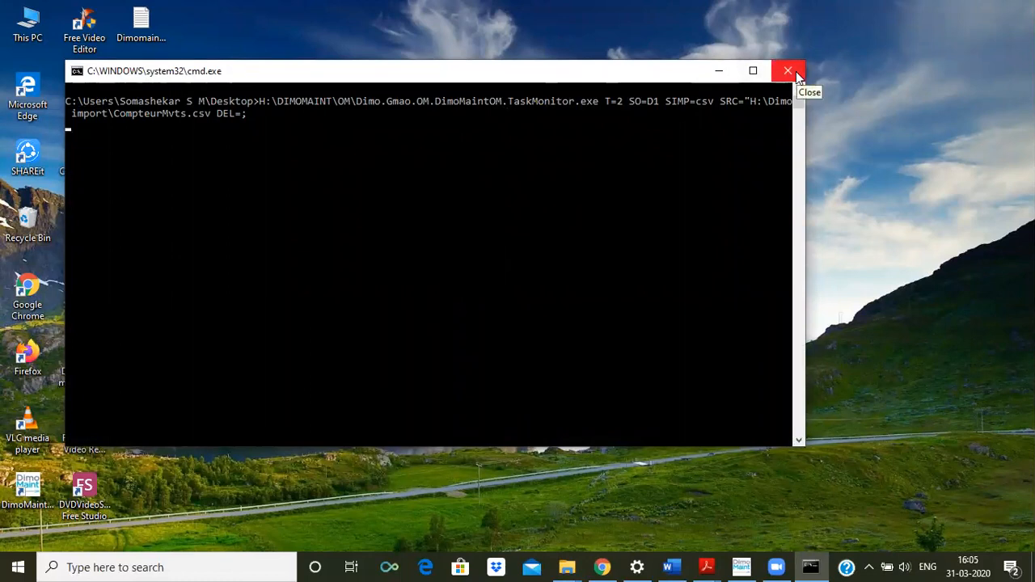
- Switch to DIMO Maint, refresh the CHAR-101 equipment record, and check the meter value in its list of meters
click(760, 566)
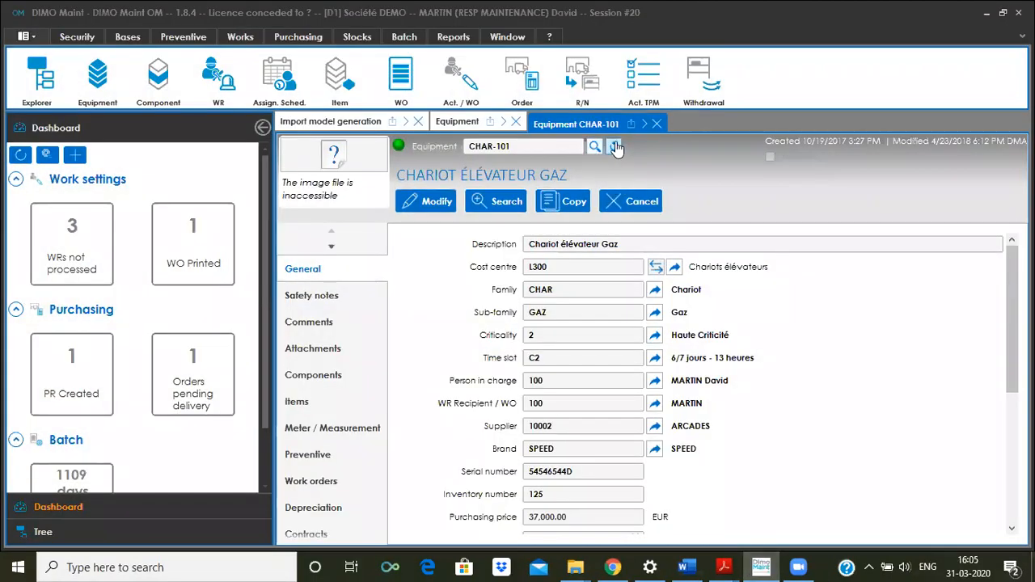
click(616, 148)
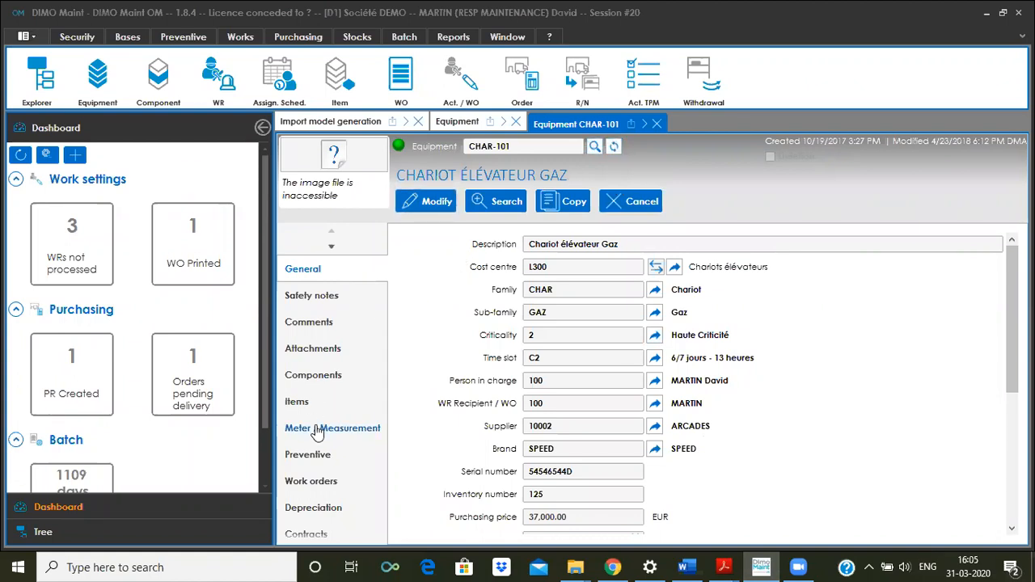
click(317, 429)
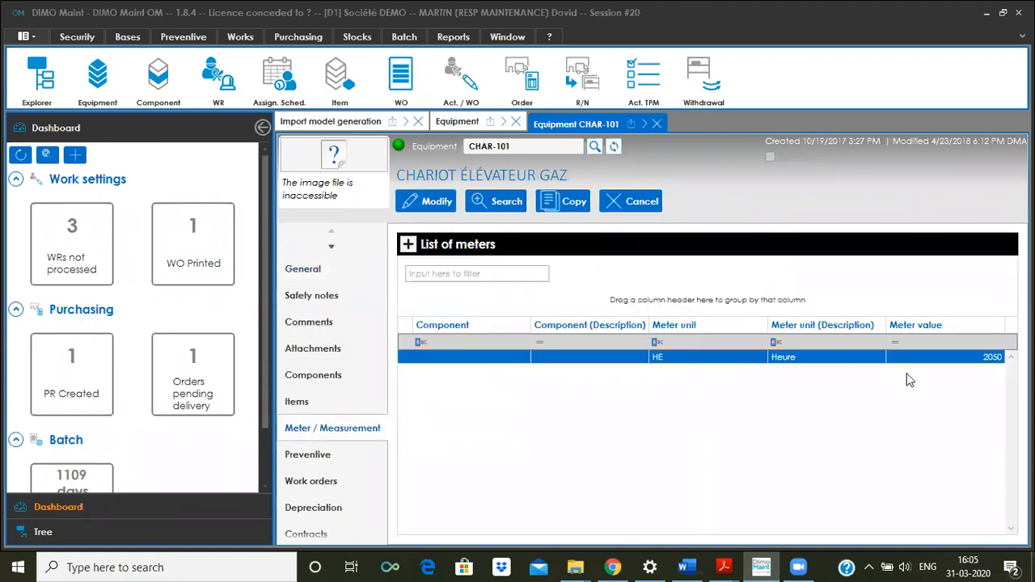
click(968, 355)
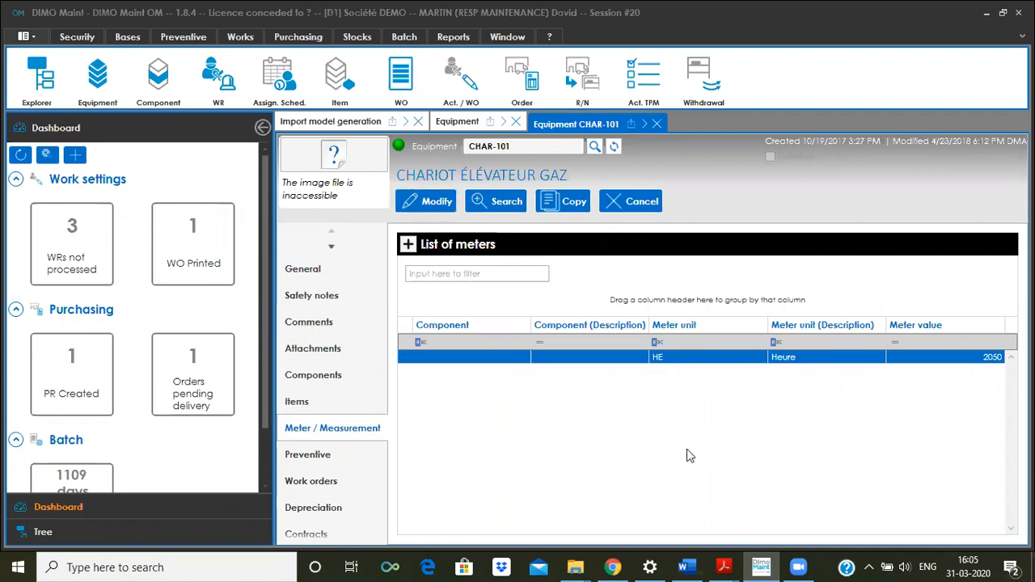
- Open CompteurMvts.csv from the Dimo import folder in Notepad
mouse_move(575, 567)
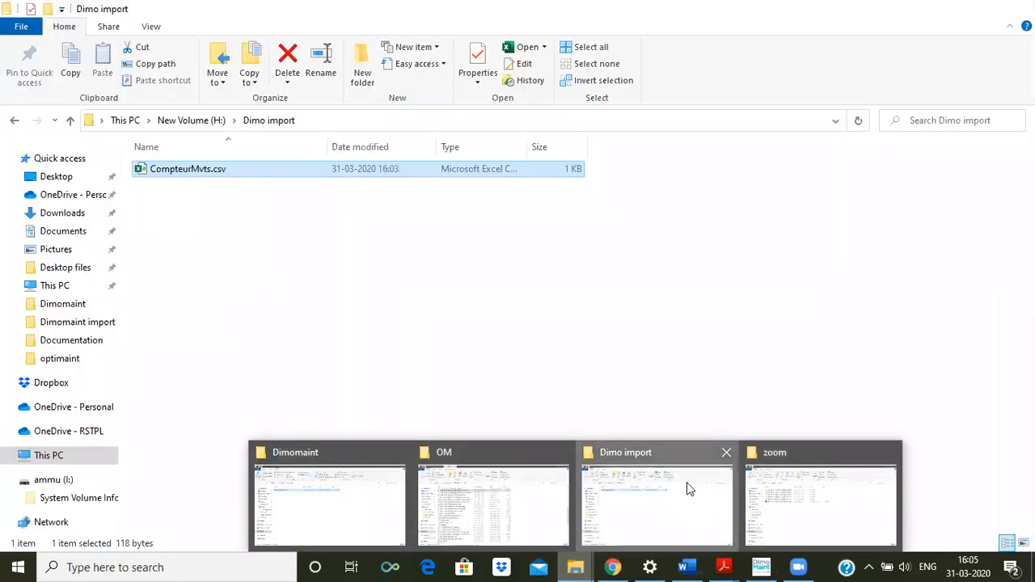
click(687, 482)
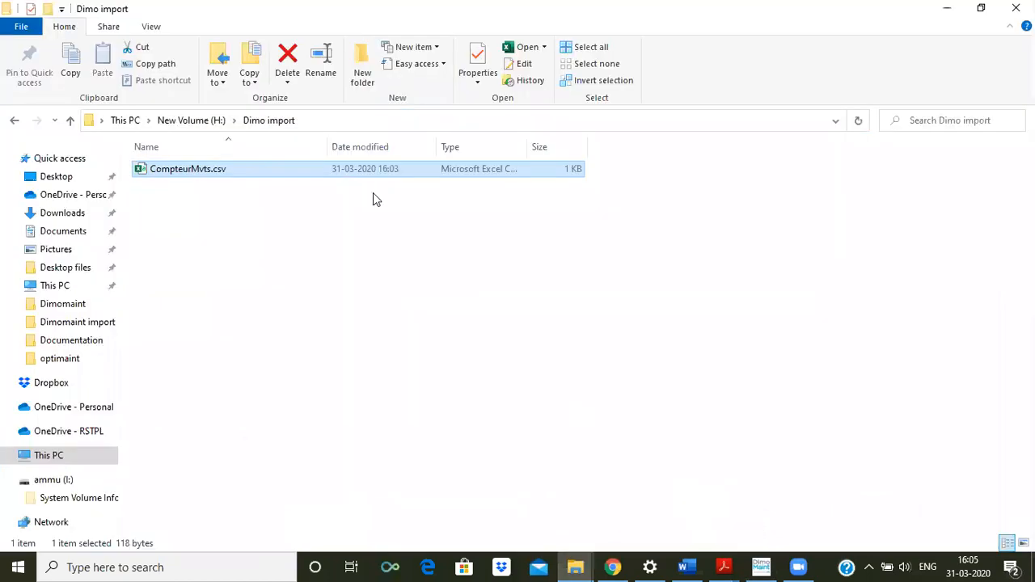
right_click(315, 169)
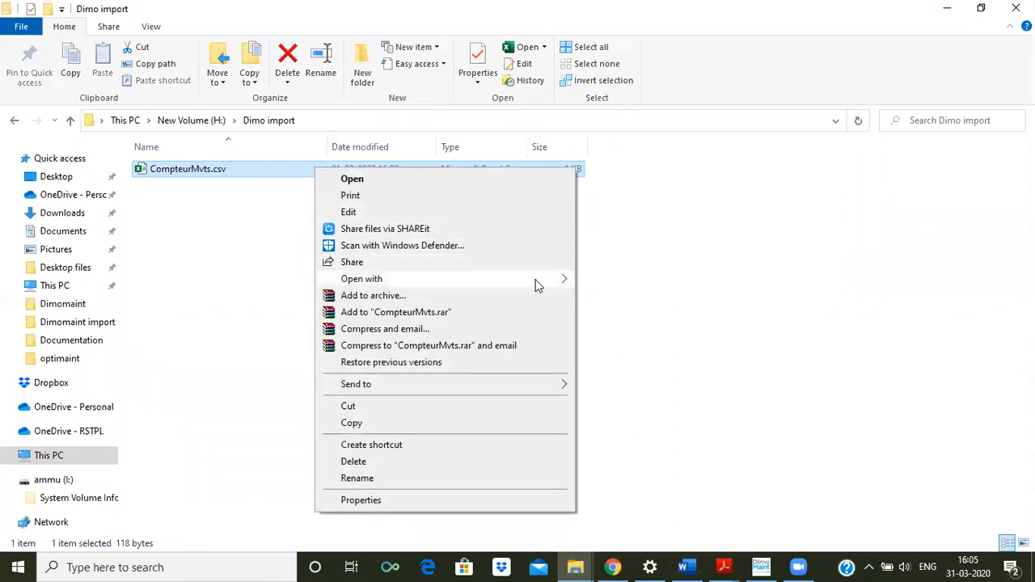
mouse_move(536, 282)
click(609, 297)
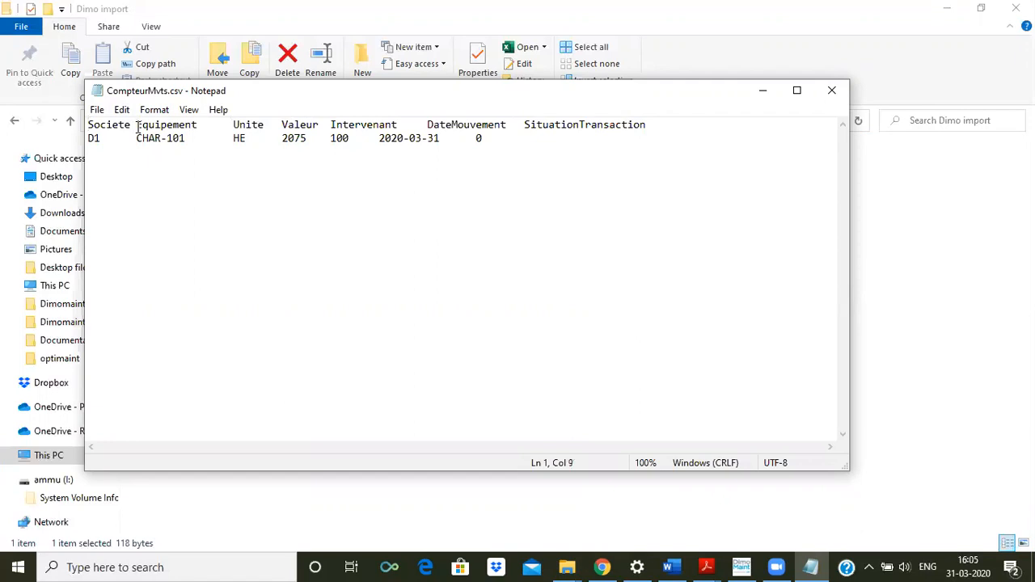
- Replace the tabs between the column names in the header row, from Societe to SituationTransaction, with semicolons
key(BackSpace)
text(;)
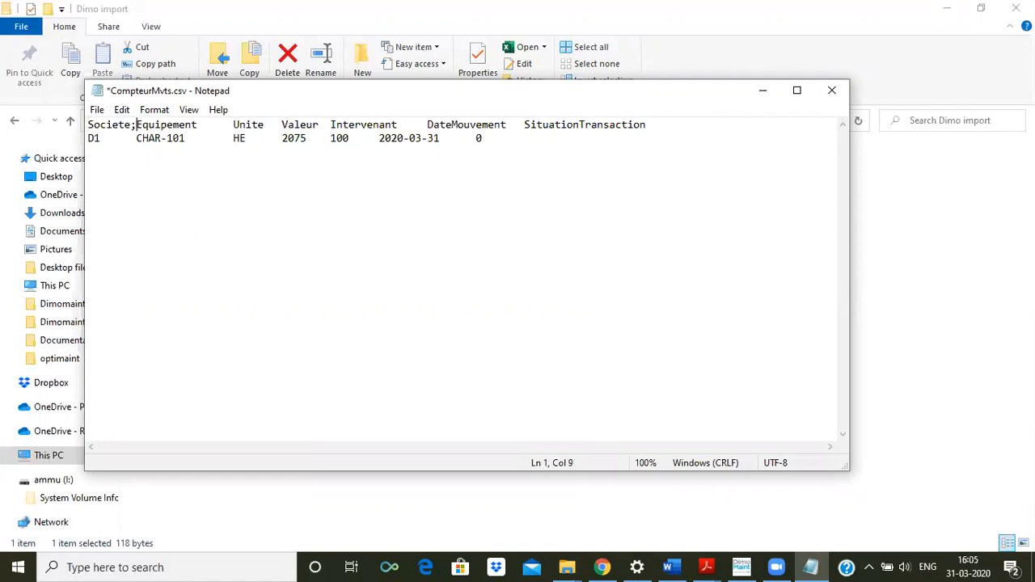
click(199, 126)
text(;)
click(231, 125)
key(BackSpace)
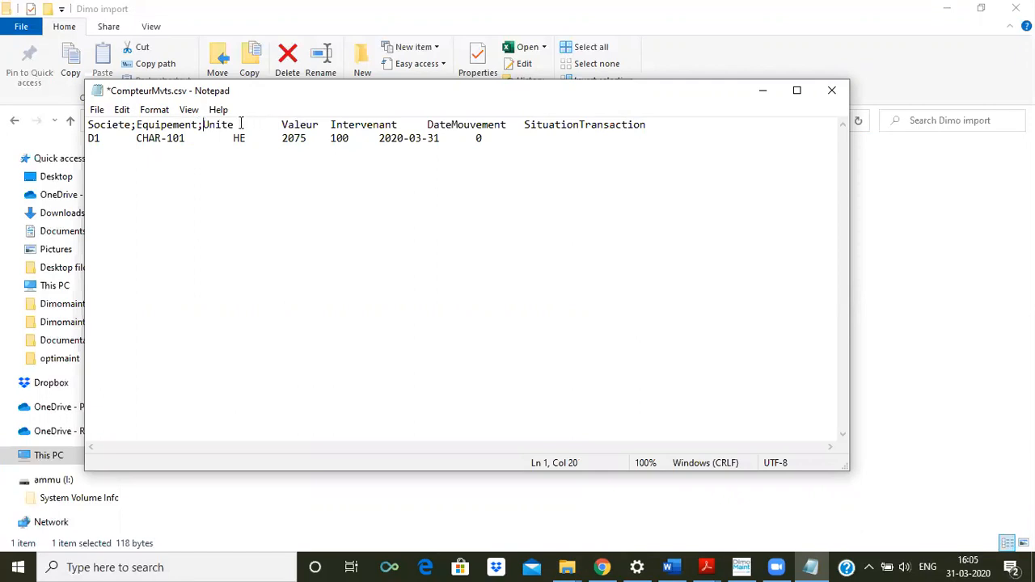
text(;)
key(BackSpace)
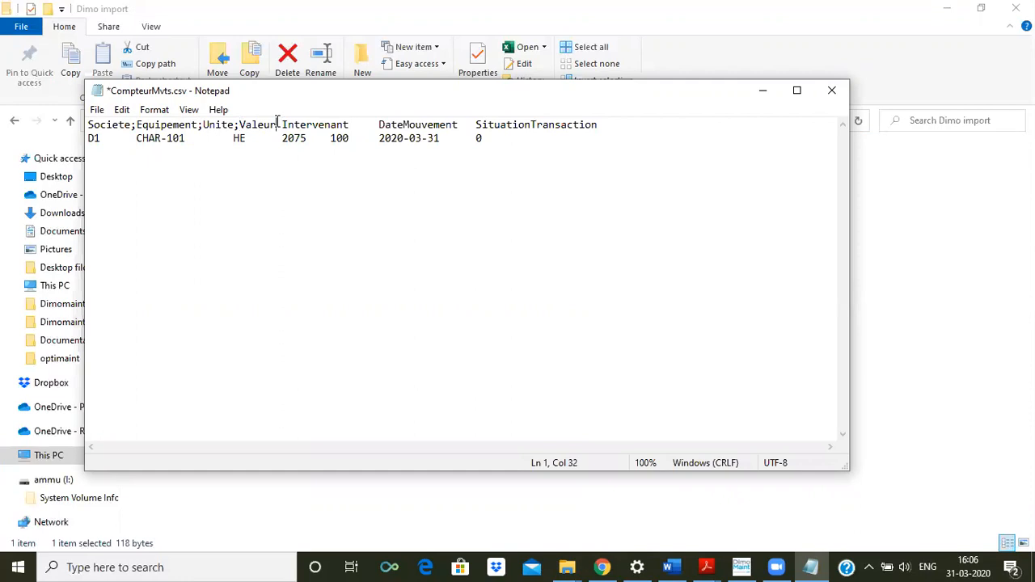
text(;)
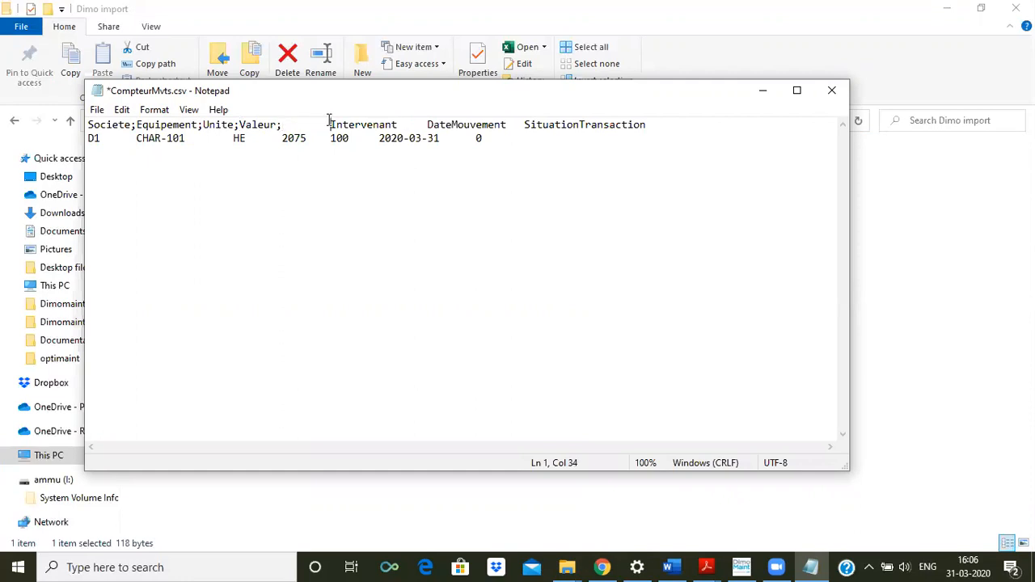
key(BackSpace)
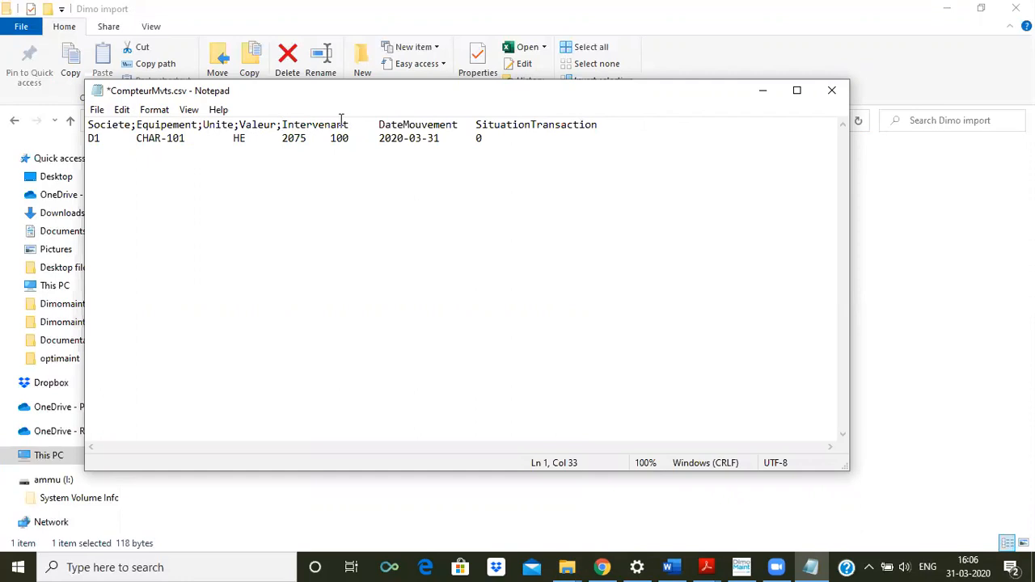
text(;)
key(BackSpace)
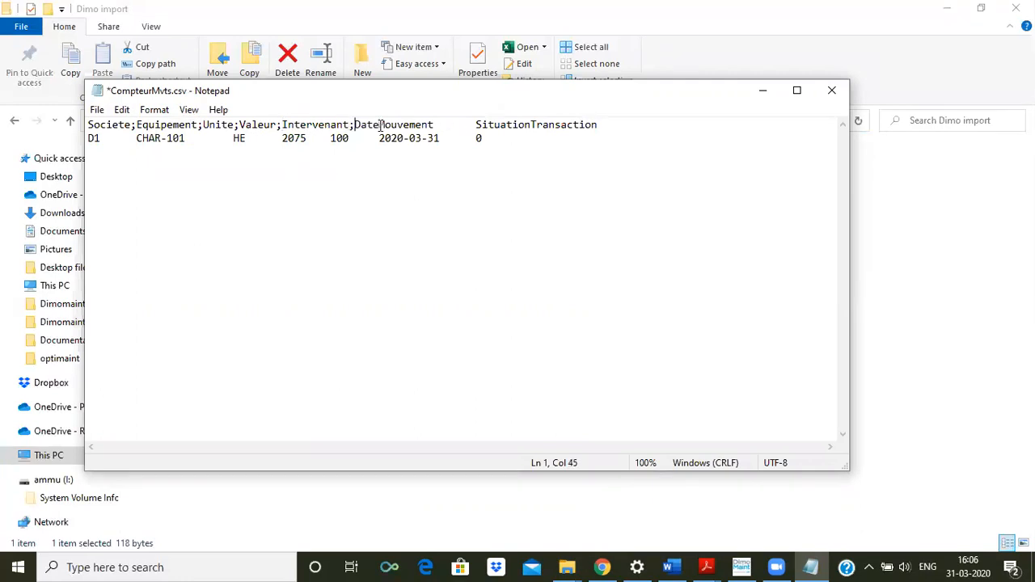
text(;)
click(474, 124)
key(BackSpace)
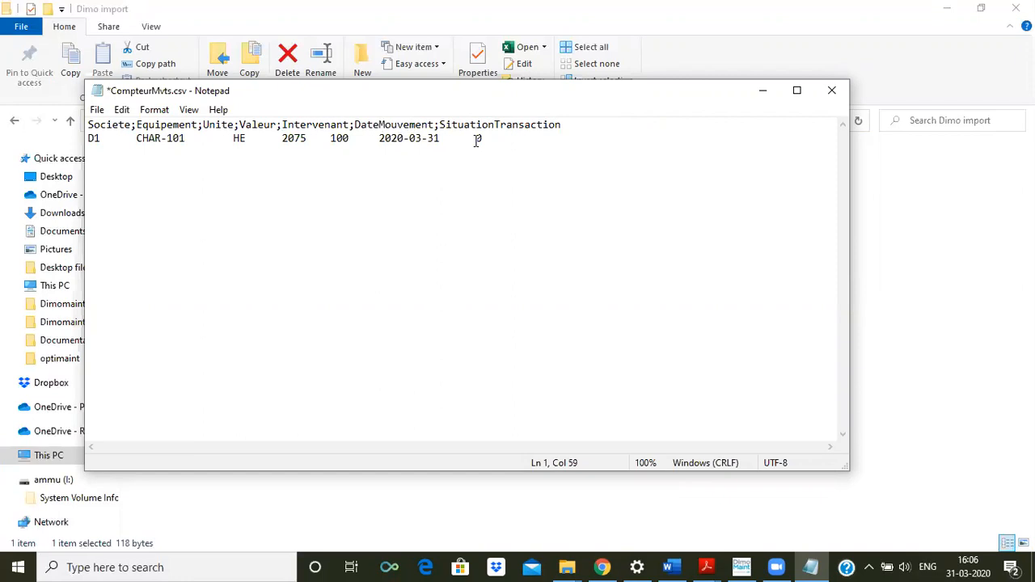
- Replace the tabs in the data row with semicolons so it reads D1;CHAR-101;HE;2075;100;2020-03-31;0
click(476, 139)
key(BackSpace)
text(;)
key(BackSpace)
text(;)
click(377, 139)
key(BackSpace)
text(;)
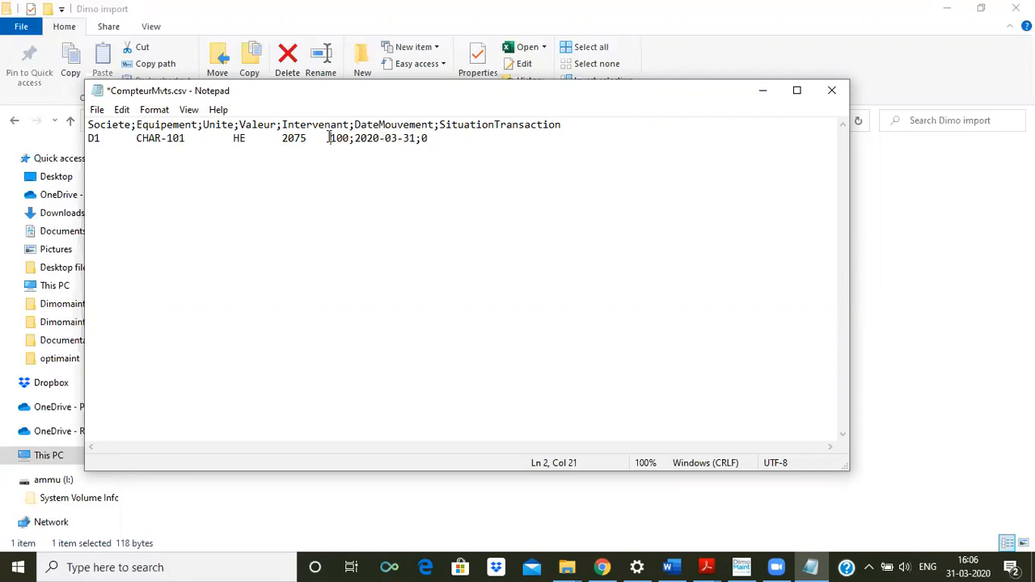
key(BackSpace)
text(;)
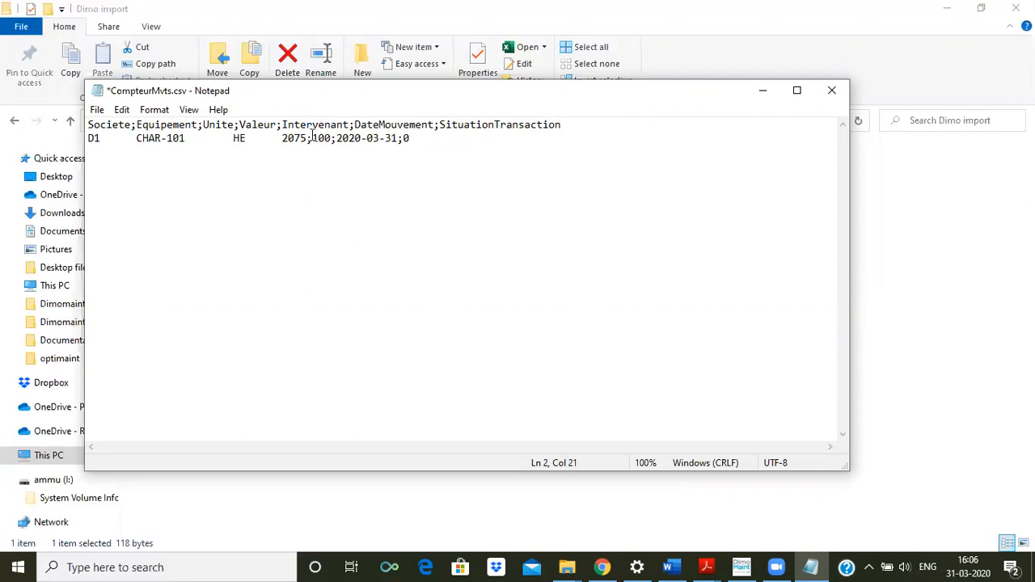
key(BackSpace)
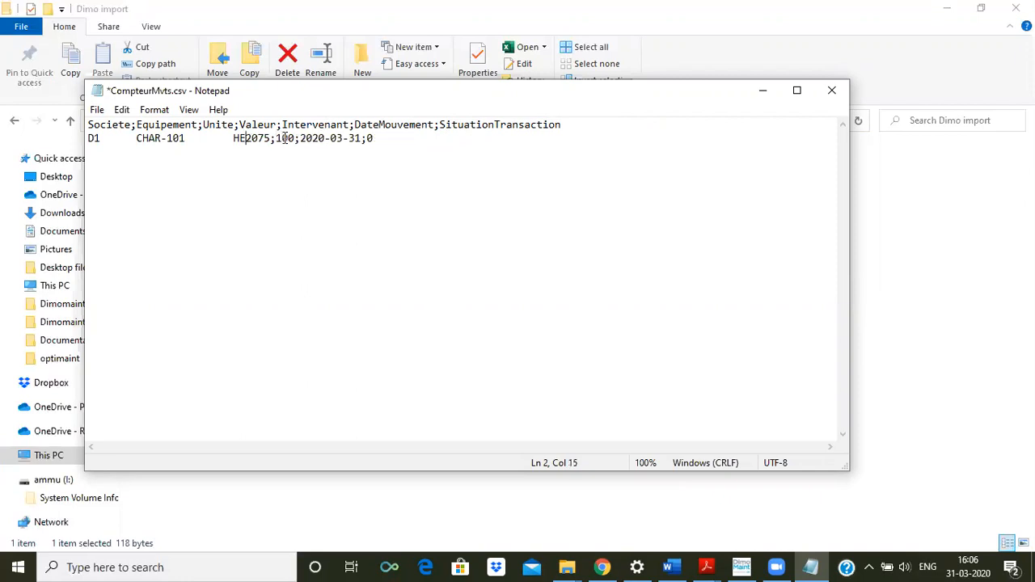
text(;)
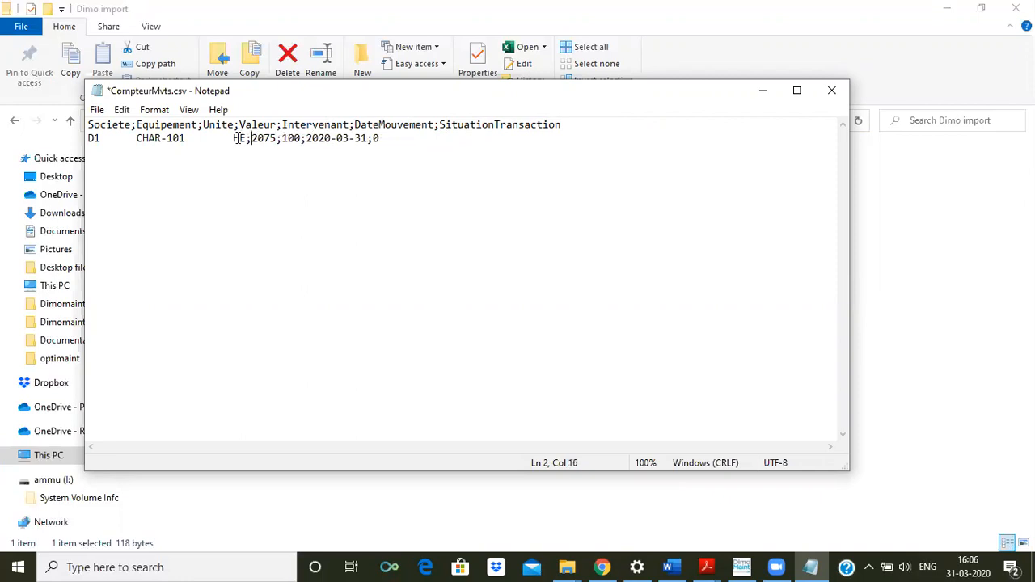
key(BackSpace)
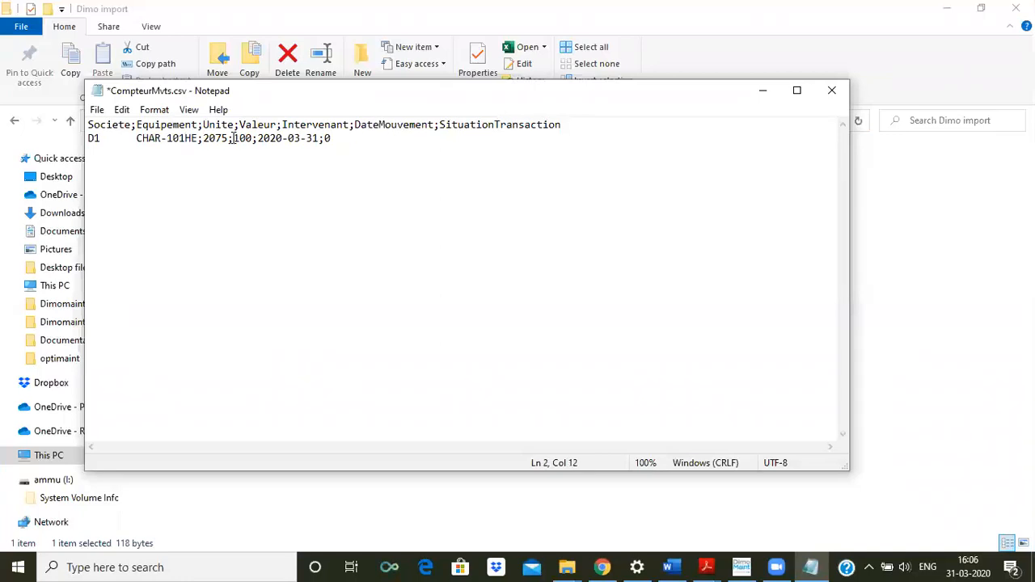
text(;)
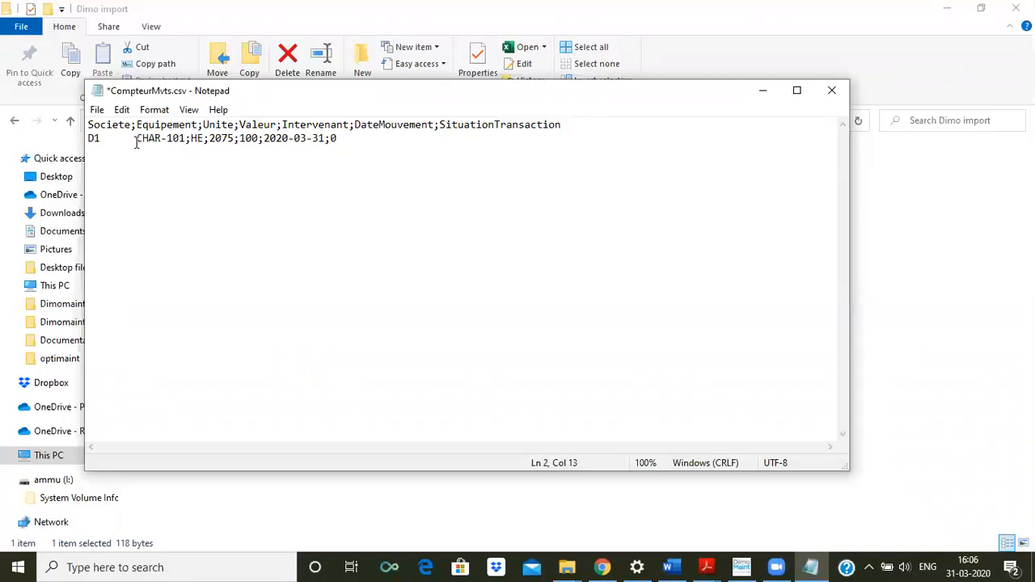
key(BackSpace)
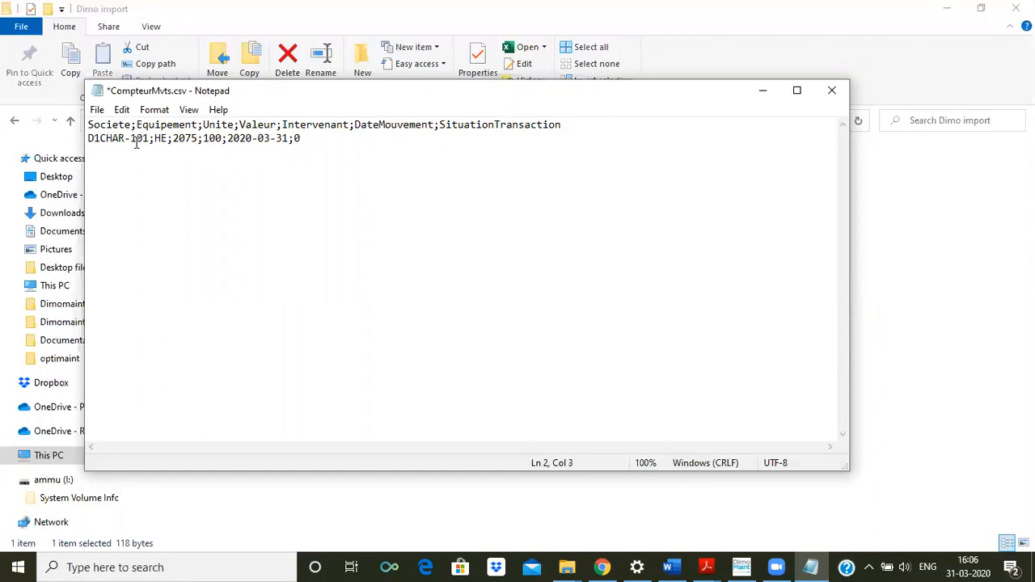
text(;)
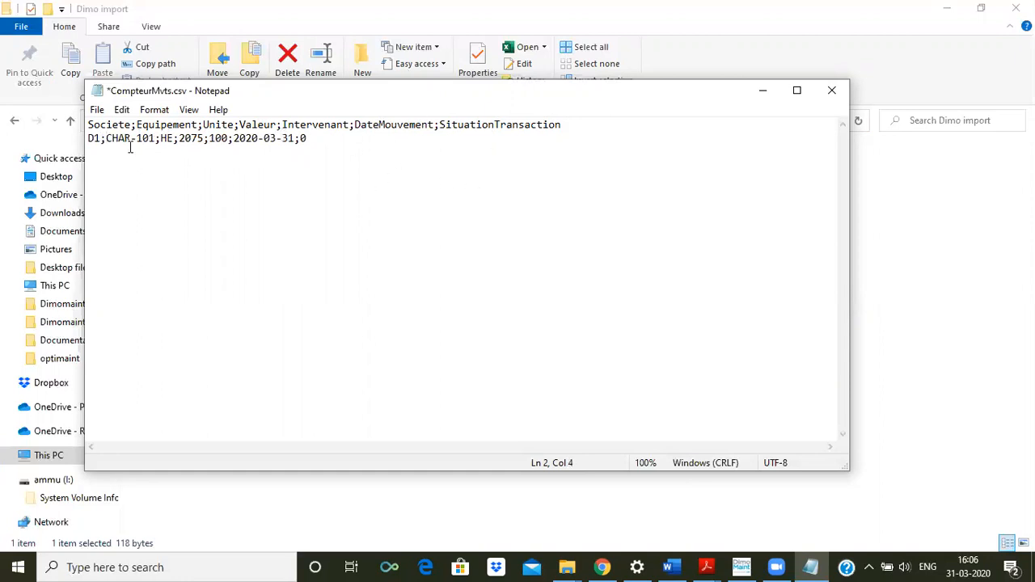
- Save the changes to CompteurMvts.csv and close Notepad
click(103, 114)
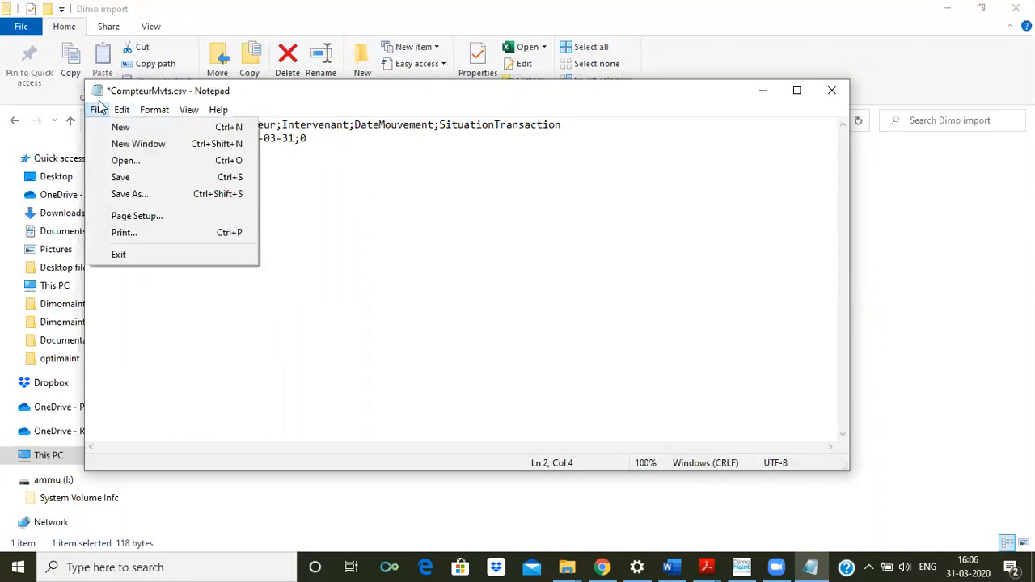
click(120, 177)
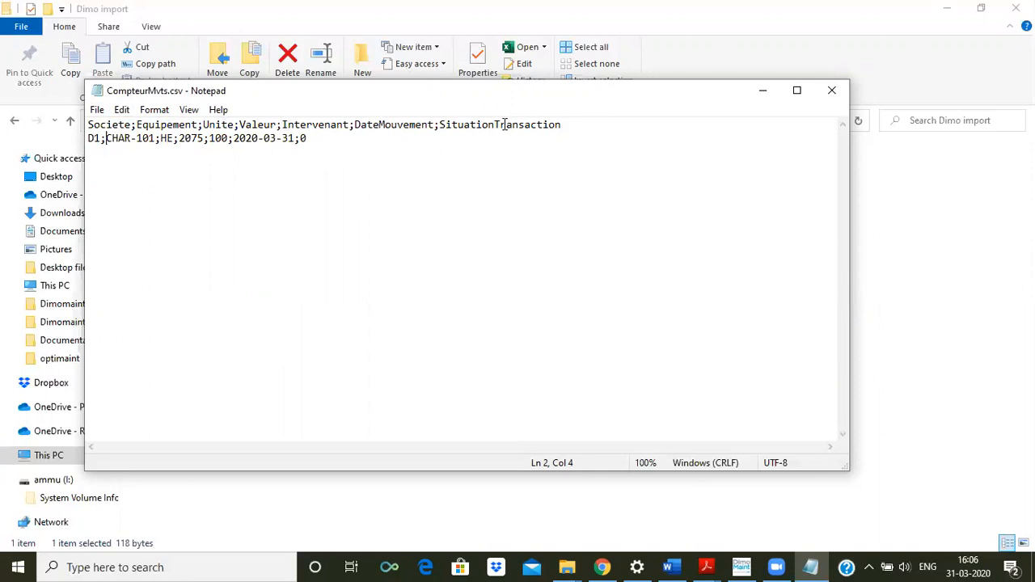
click(833, 91)
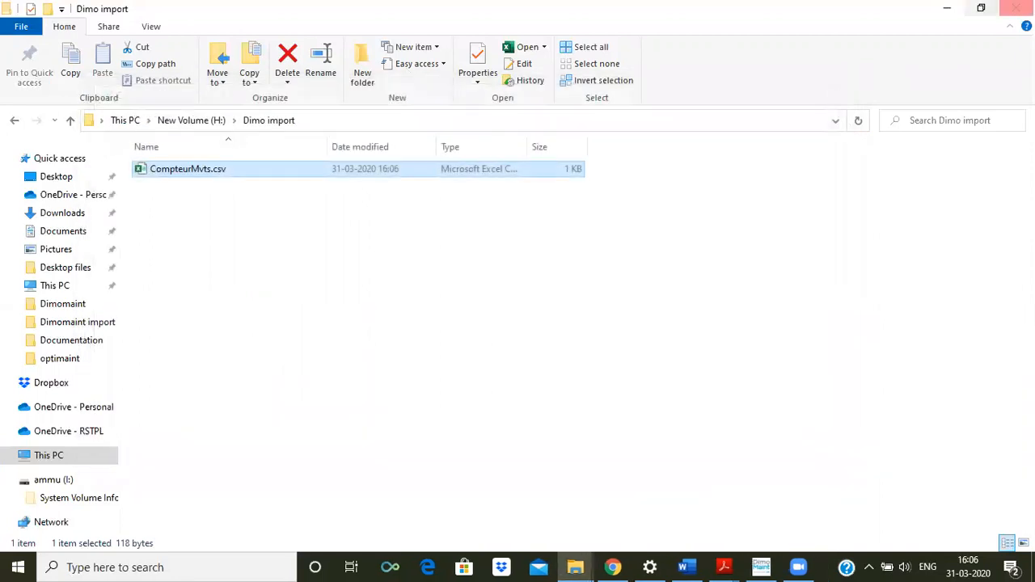
- Minimize the Dimo import folder and DIMO Maint, run Dimo import.bat again from the Desktop, and close its console window
click(948, 9)
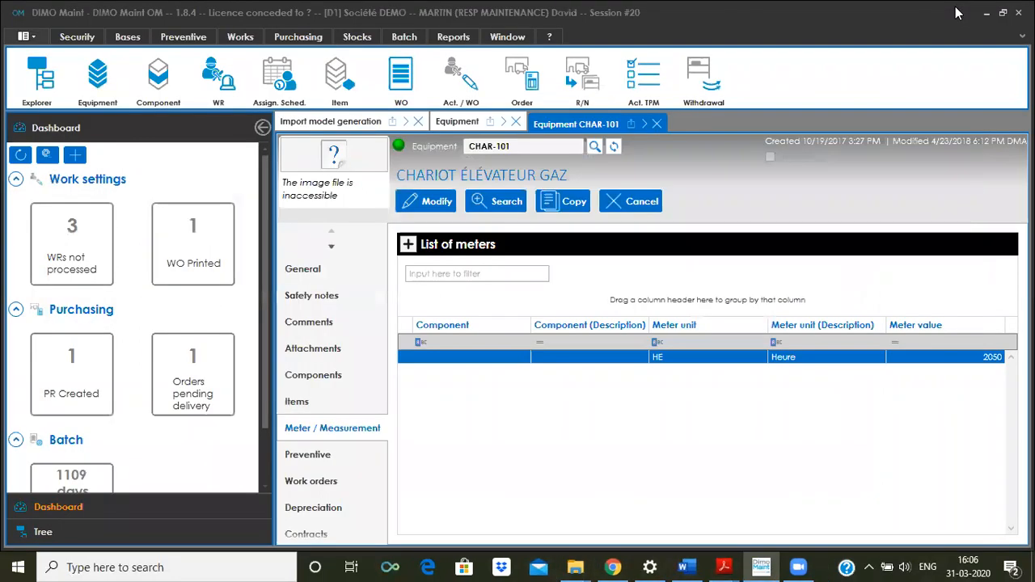
click(987, 14)
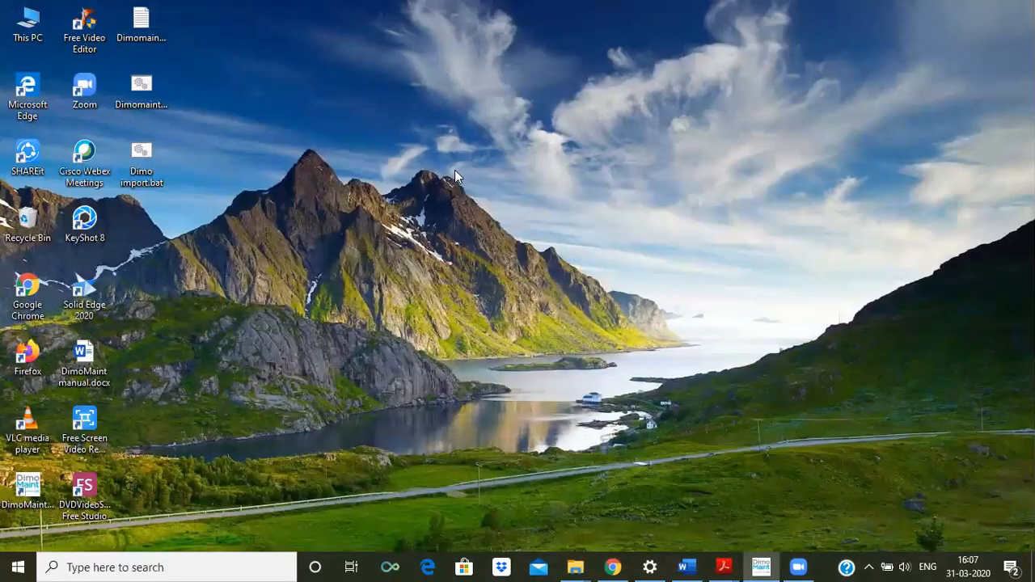
double_click(142, 149)
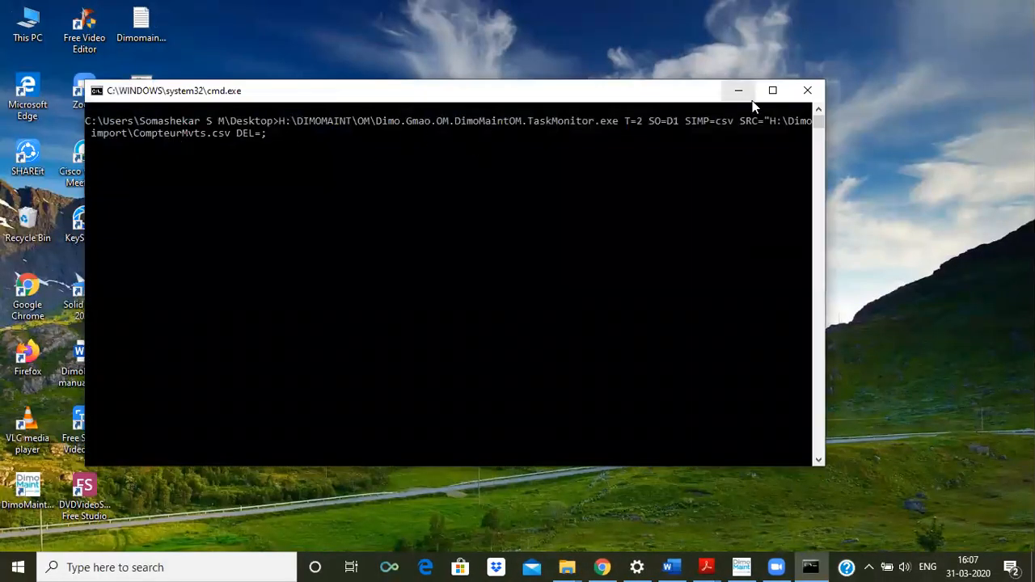
click(800, 95)
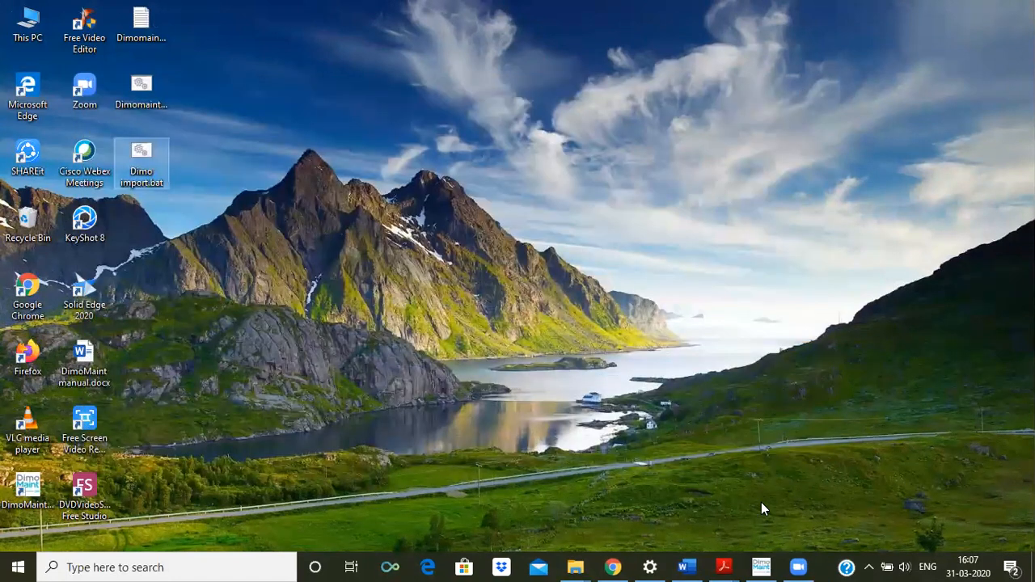
- Return to DIMO Maint and refresh the CHAR-101 record to check its meter value again
click(761, 567)
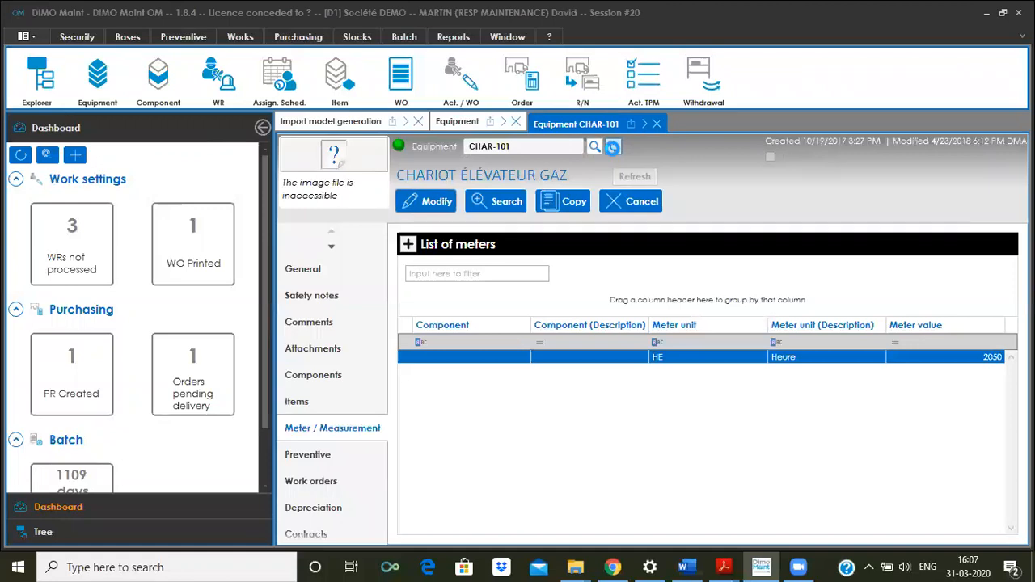
click(613, 150)
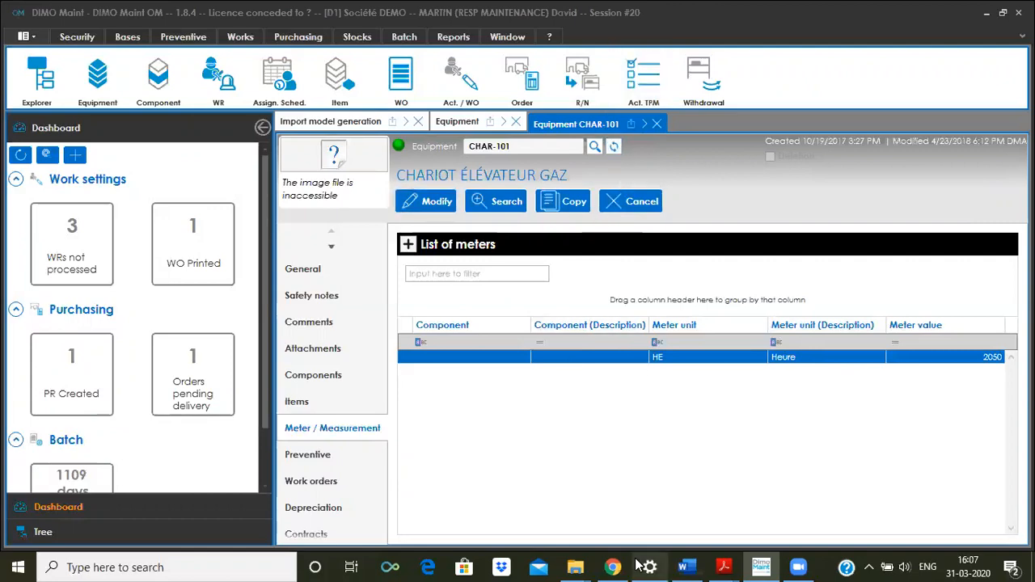
- Open CompteurMvts.csv from the Dimo import folder in Notepad, retype the final e of the Societe header, and save and close it
mouse_move(574, 566)
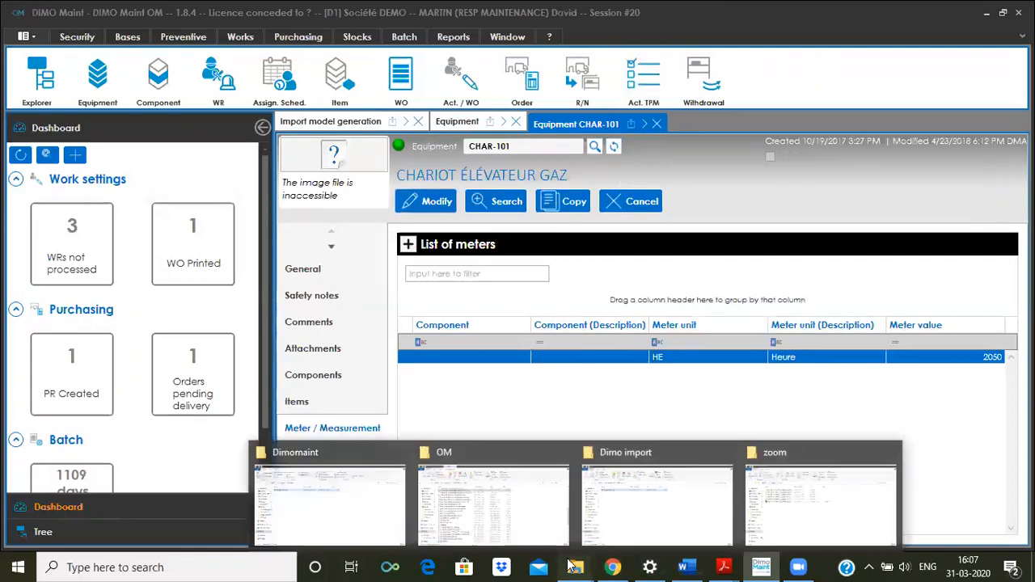
click(642, 508)
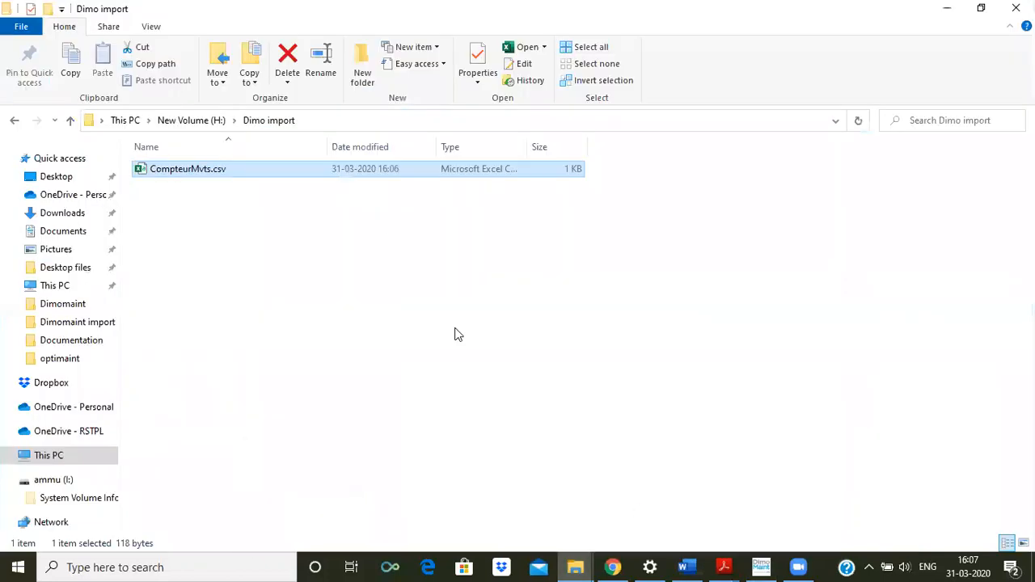
right_click(329, 172)
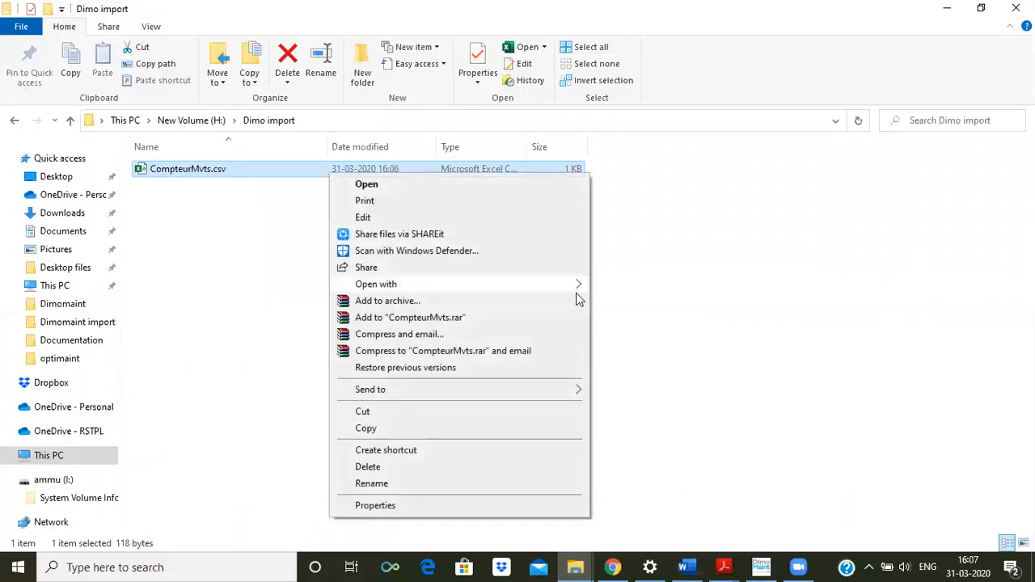
mouse_move(579, 289)
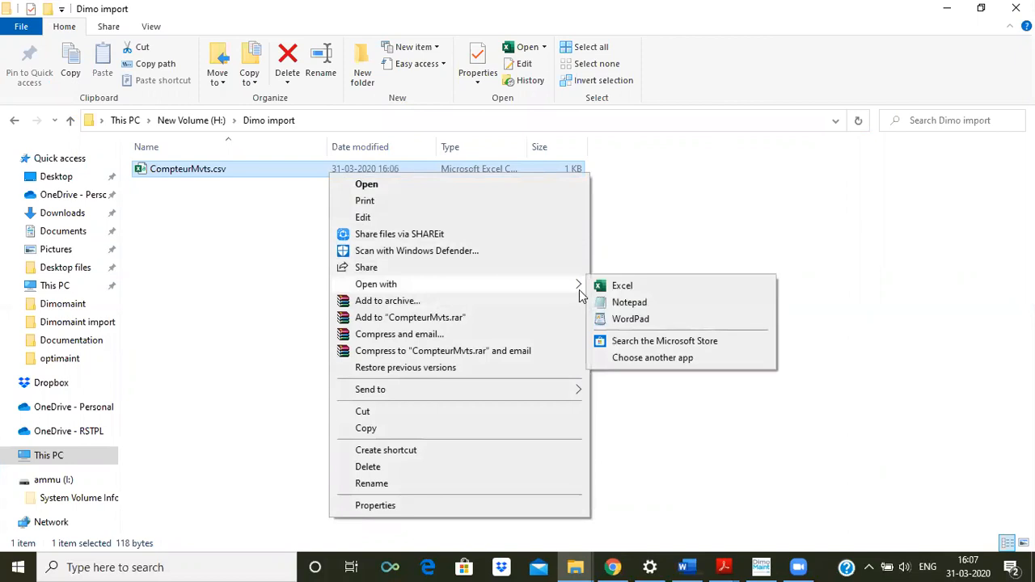
click(629, 304)
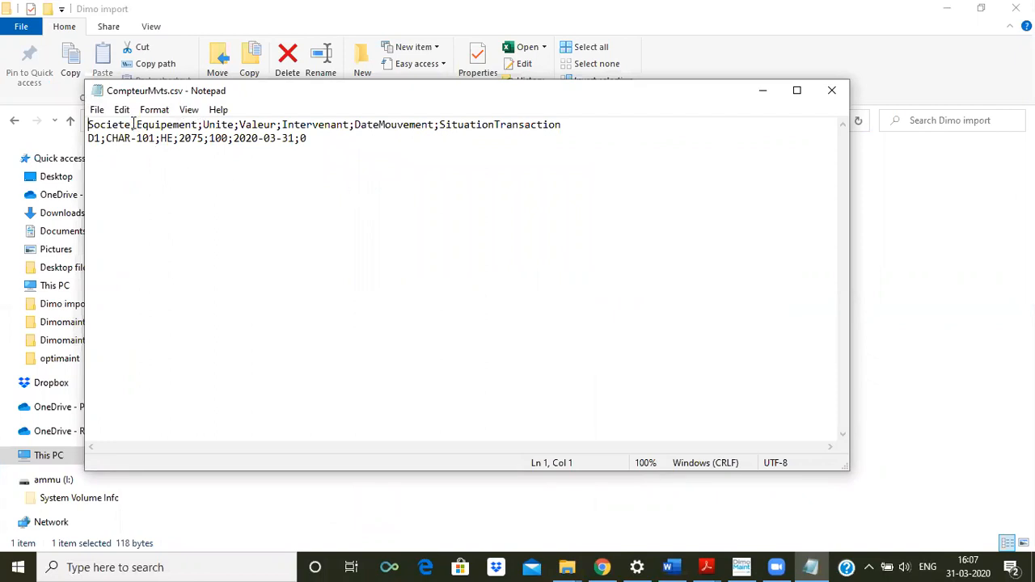
key(BackSpace)
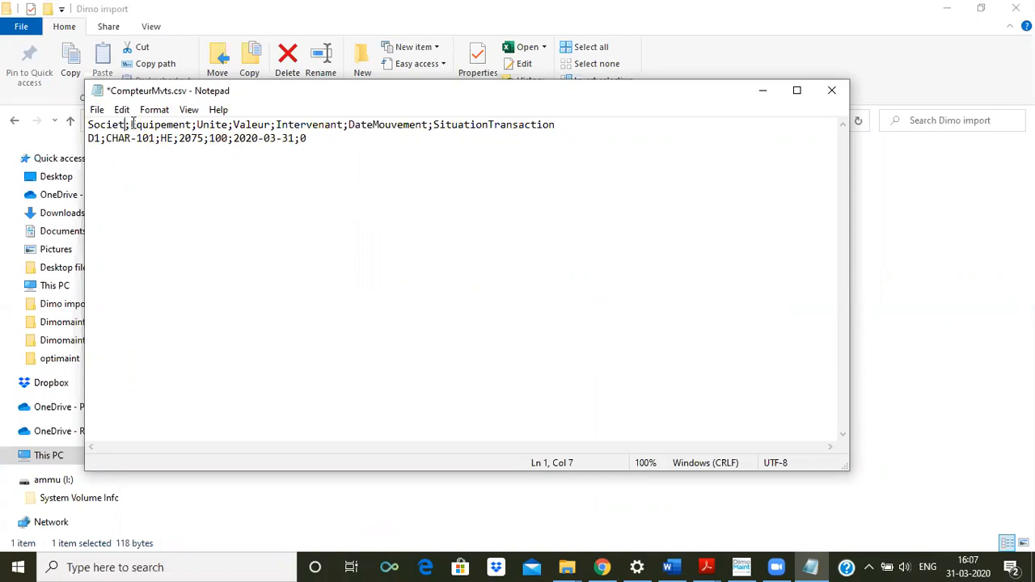
text(e)
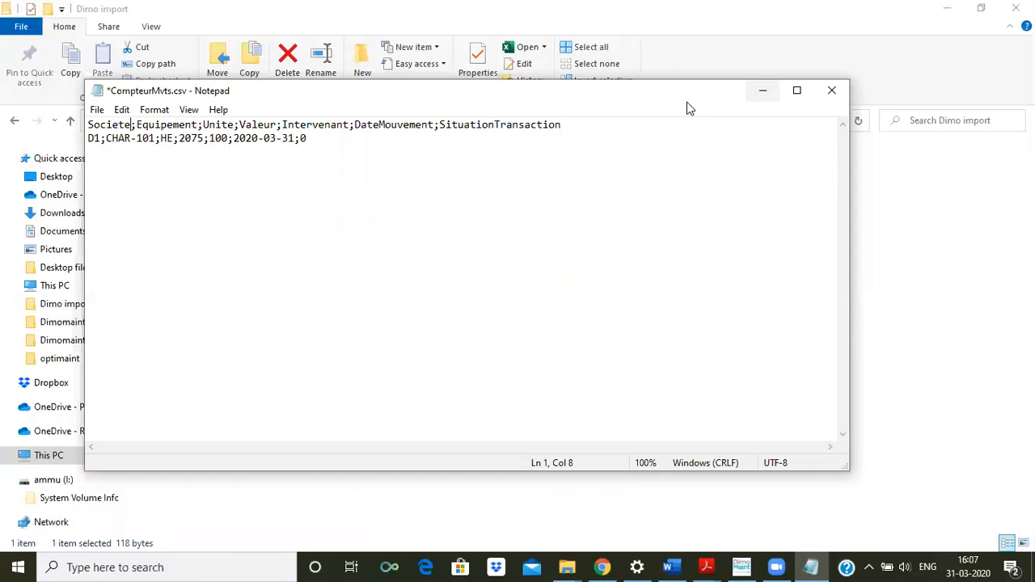
click(829, 92)
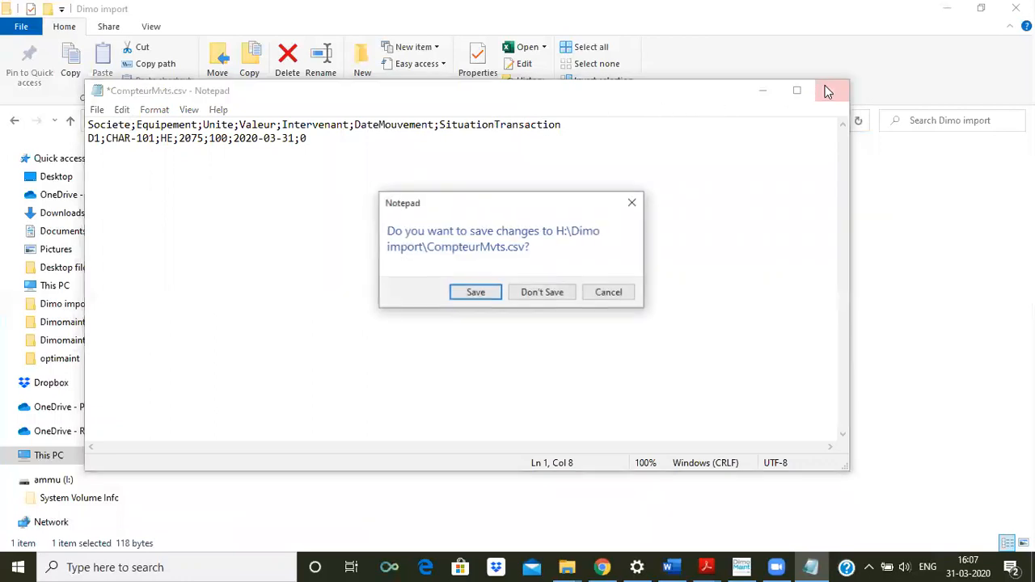
click(476, 295)
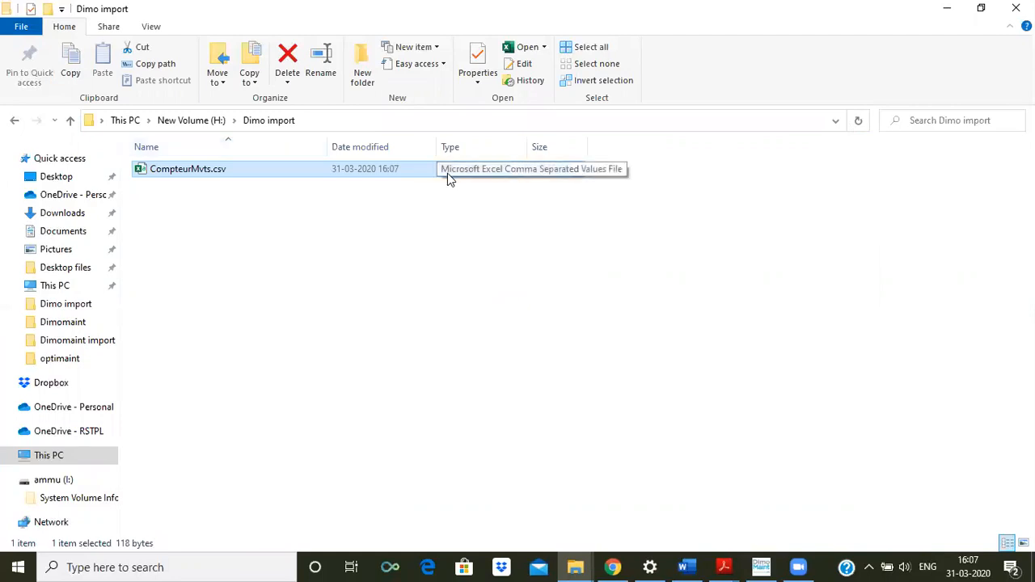
- Open the Desktop's Dimo import.bat for editing, add the missing closing quotation mark after CompteurMvts.csv, and save and close it
click(946, 9)
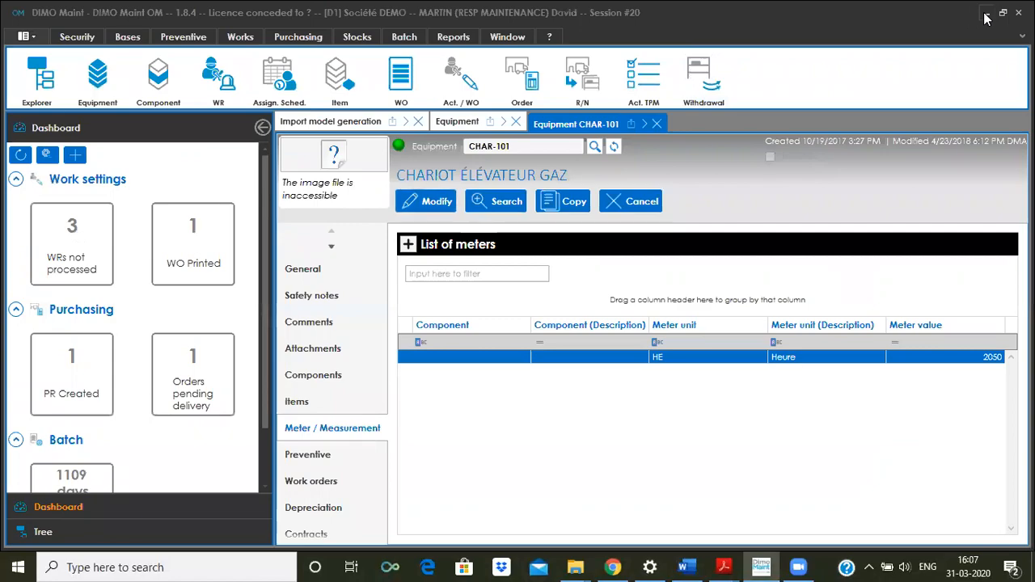
click(985, 13)
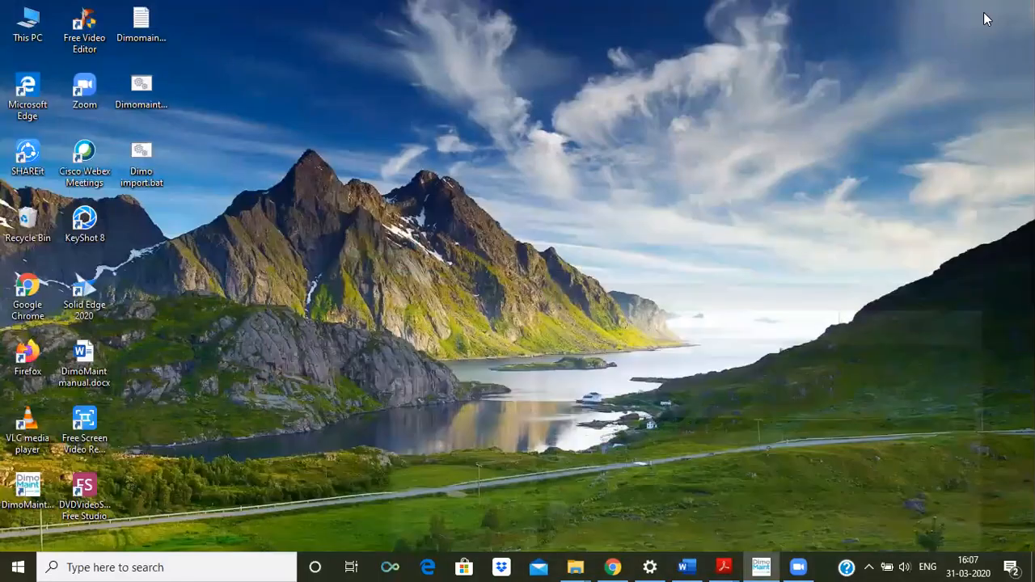
right_click(140, 156)
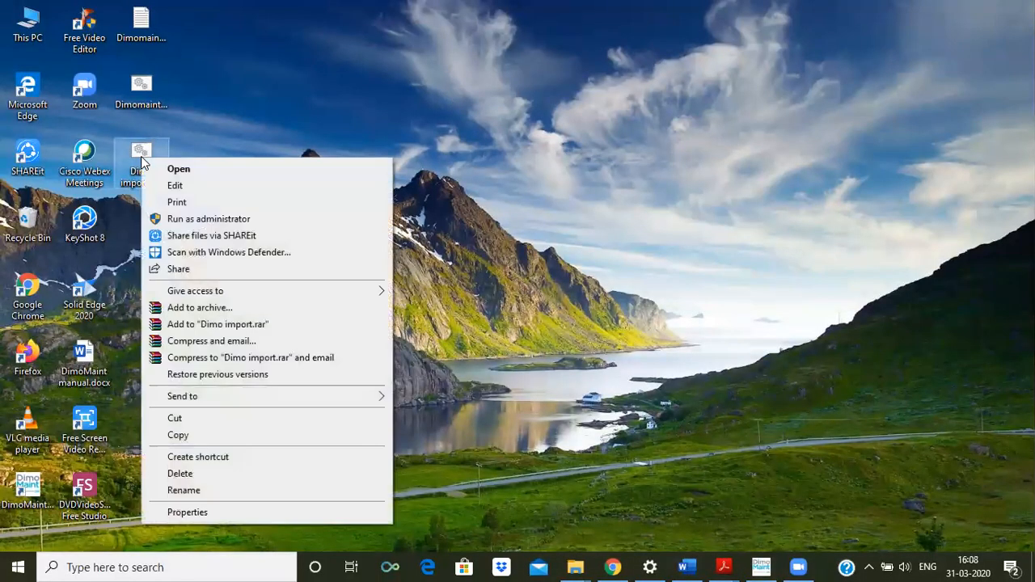
click(173, 186)
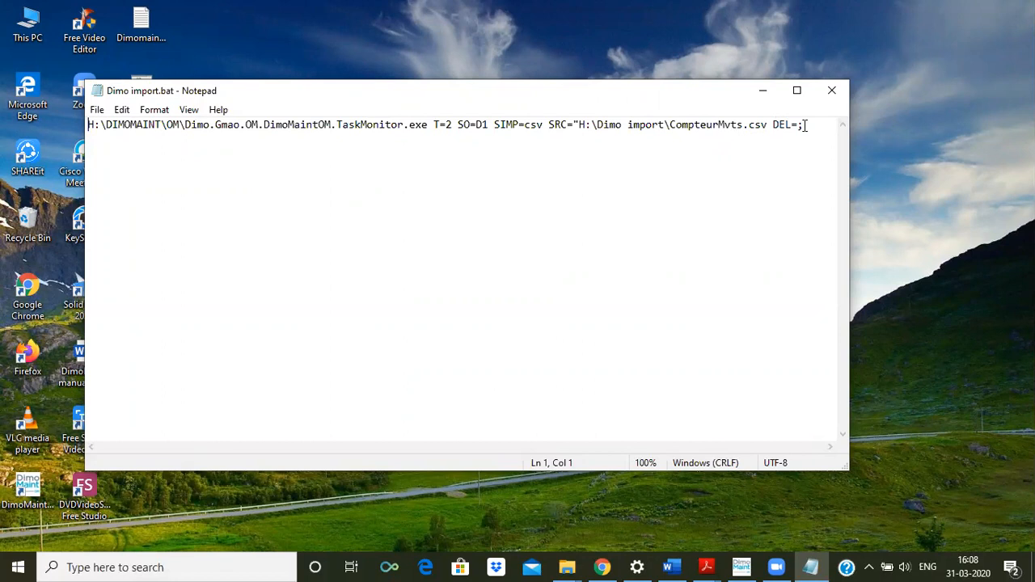
click(768, 123)
text(")
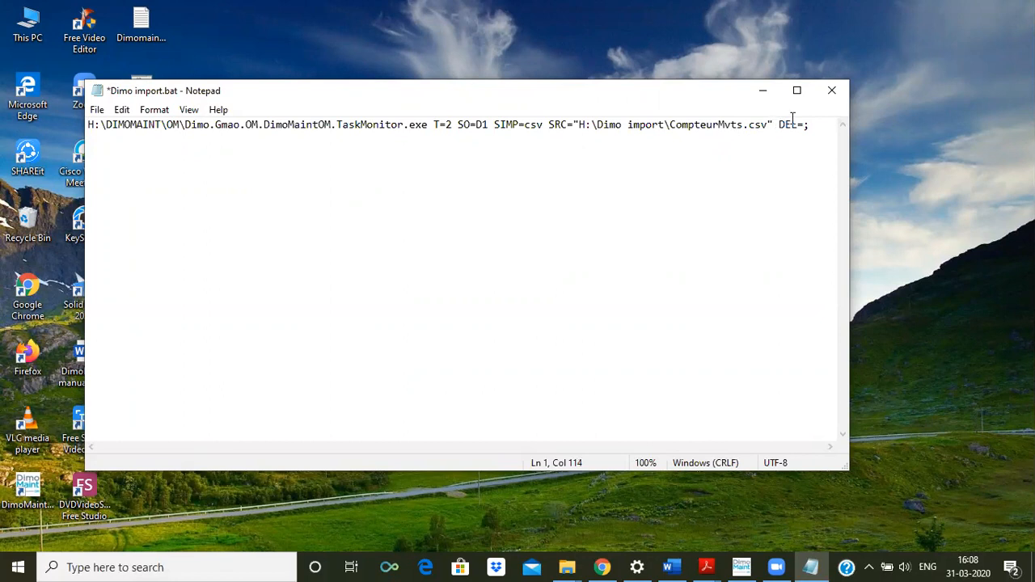
click(98, 110)
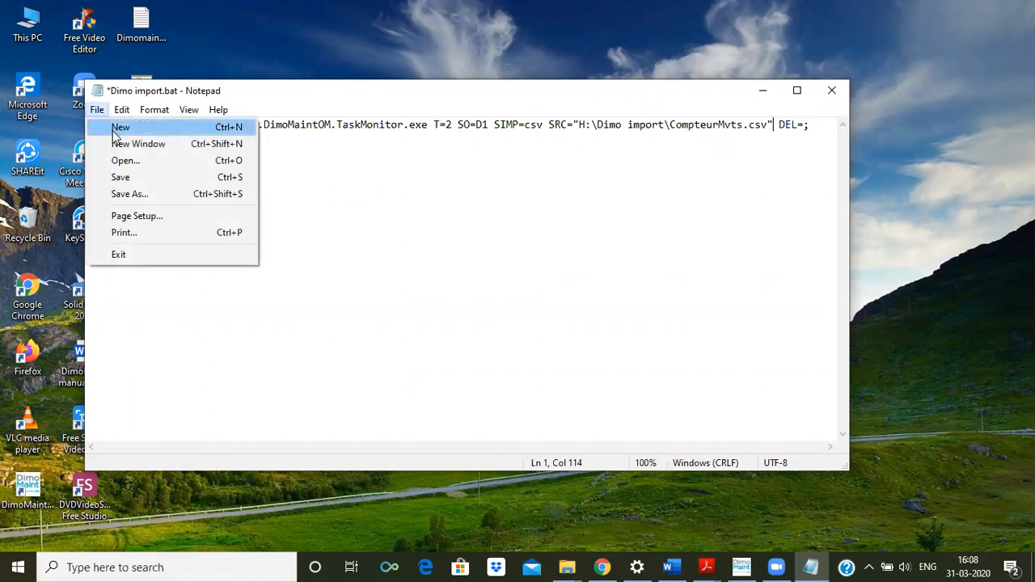
click(119, 179)
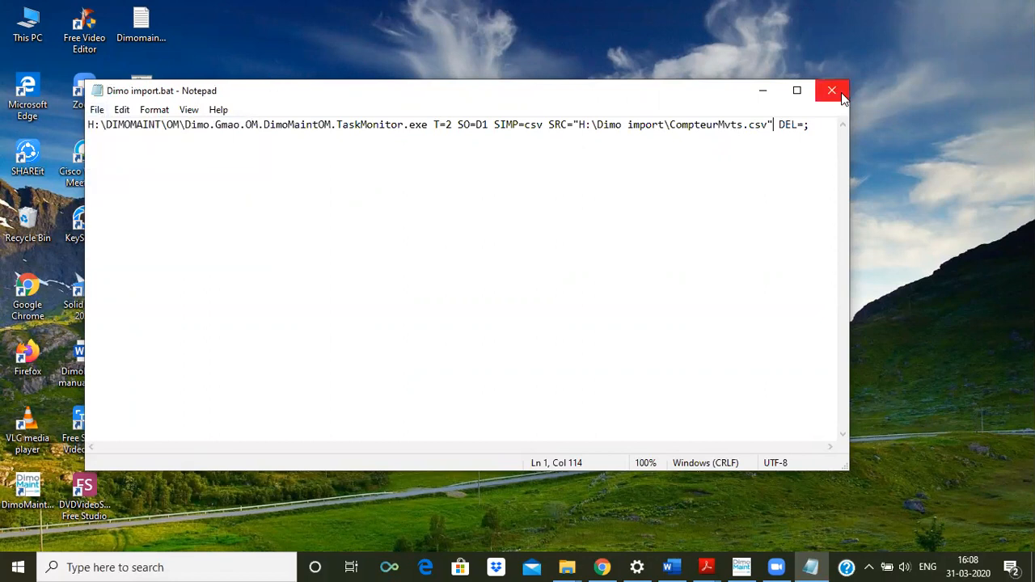
click(833, 90)
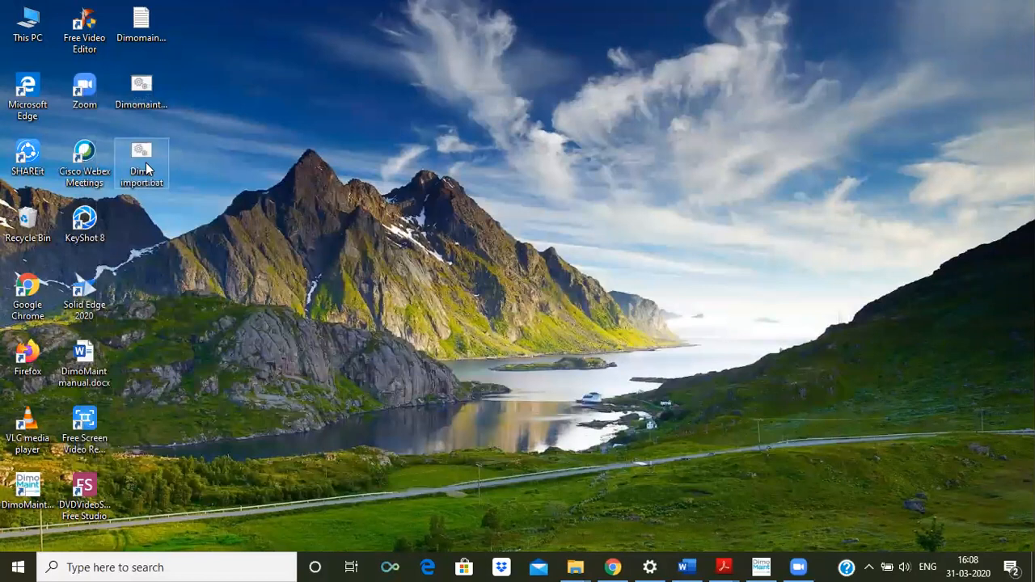
- Run Dimo import.bat, close its console window, and refresh the CHAR-101 record in DIMO Maint to check the meter value
double_click(146, 163)
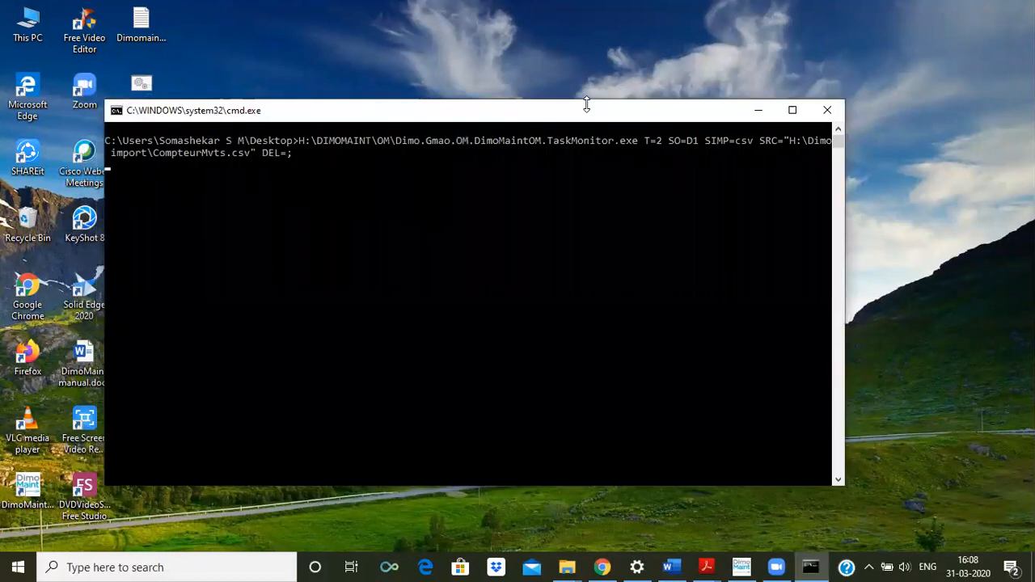
click(824, 112)
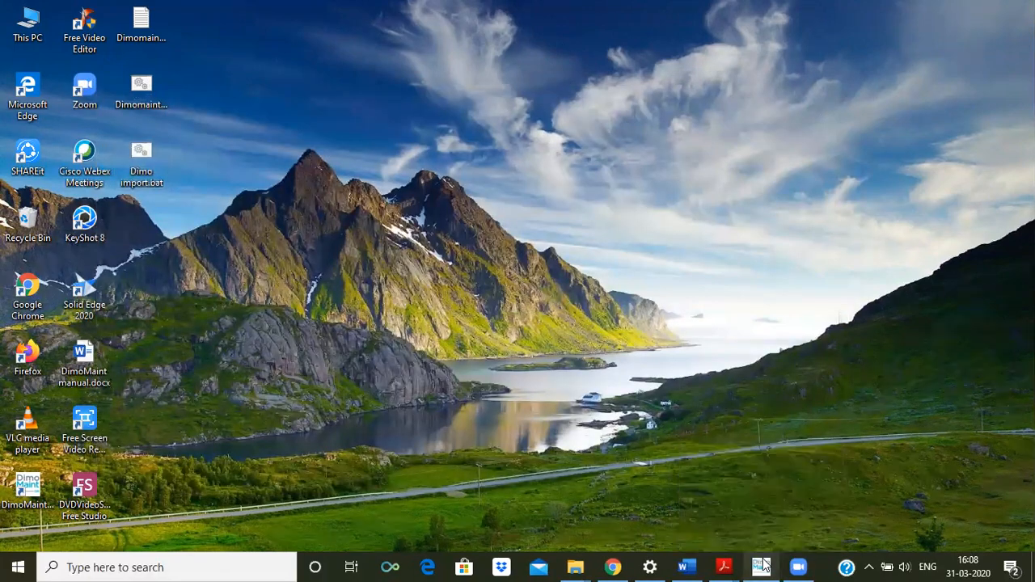
click(761, 566)
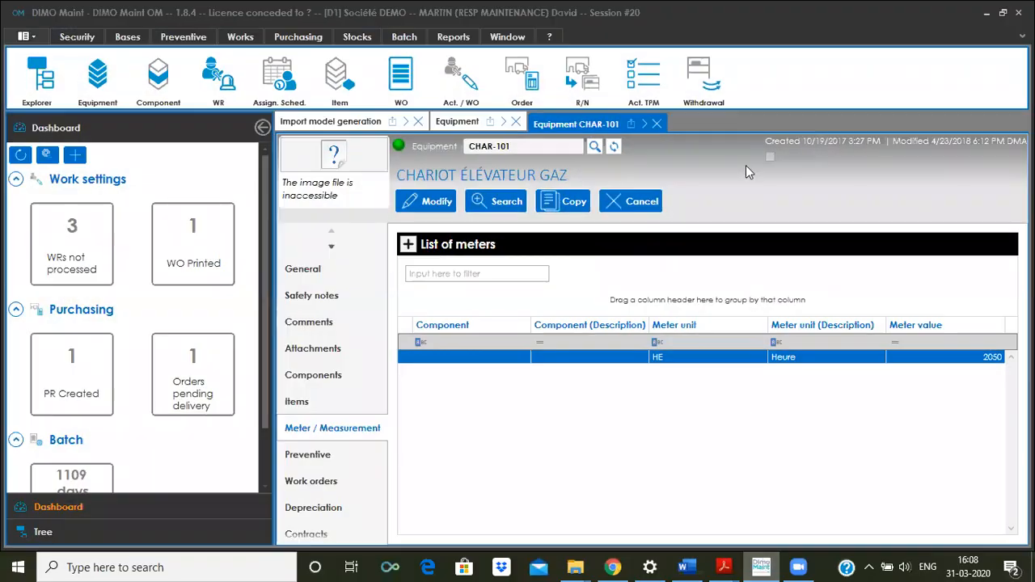
click(616, 147)
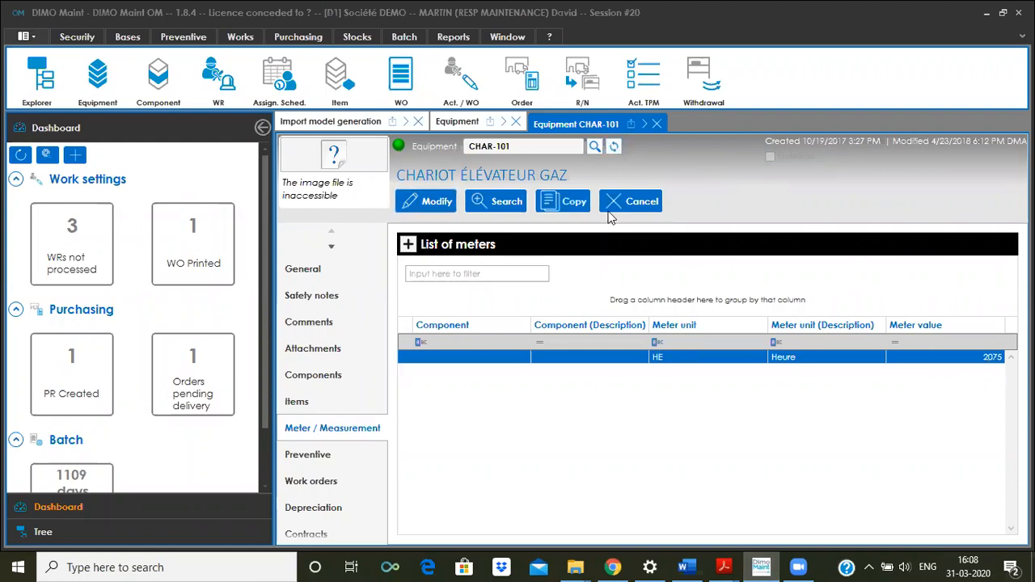
key(Up)
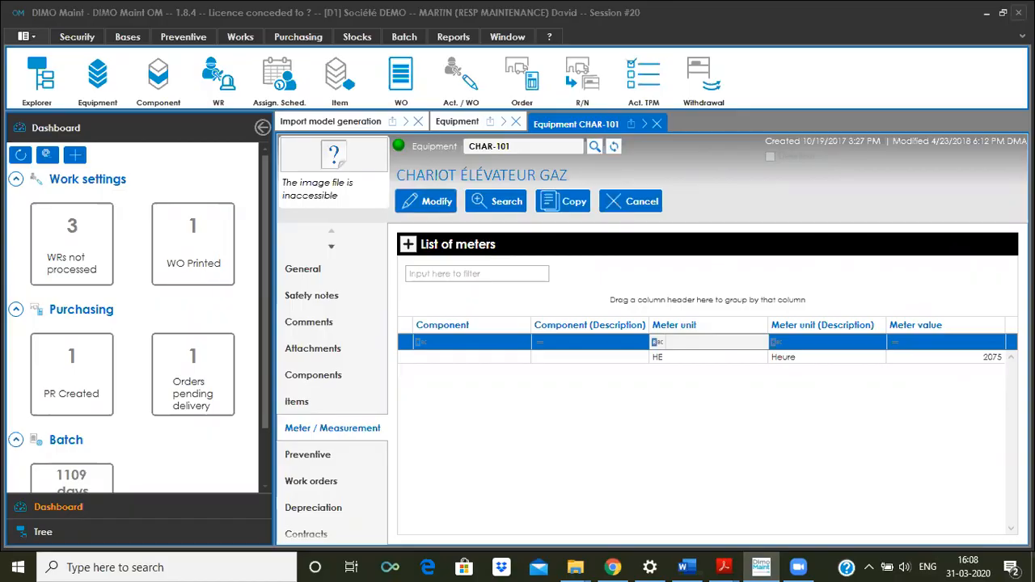
- Close DIMO Maint, search Windows for "task", and open Task Scheduler
click(1019, 12)
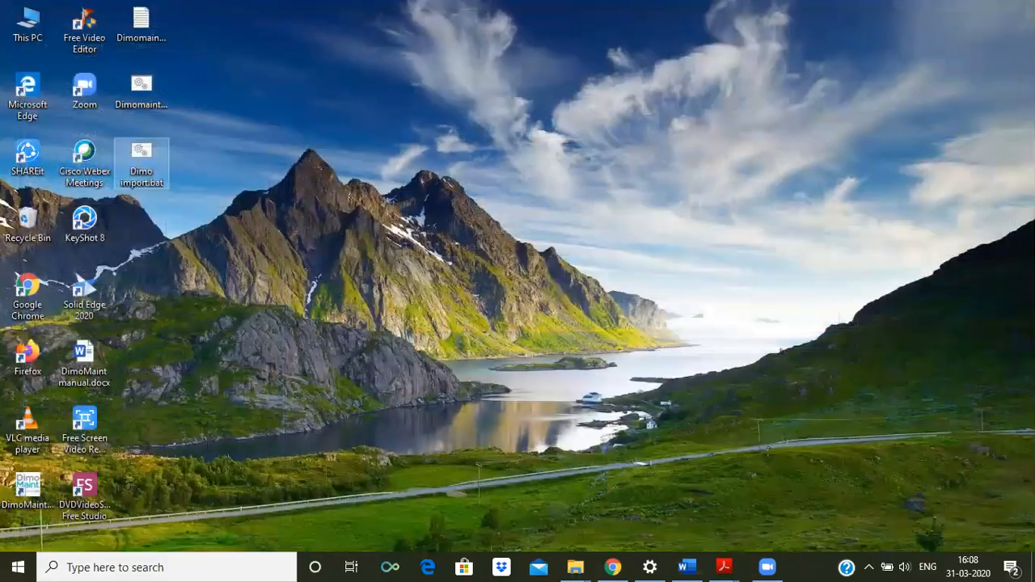
click(144, 566)
text(ta)
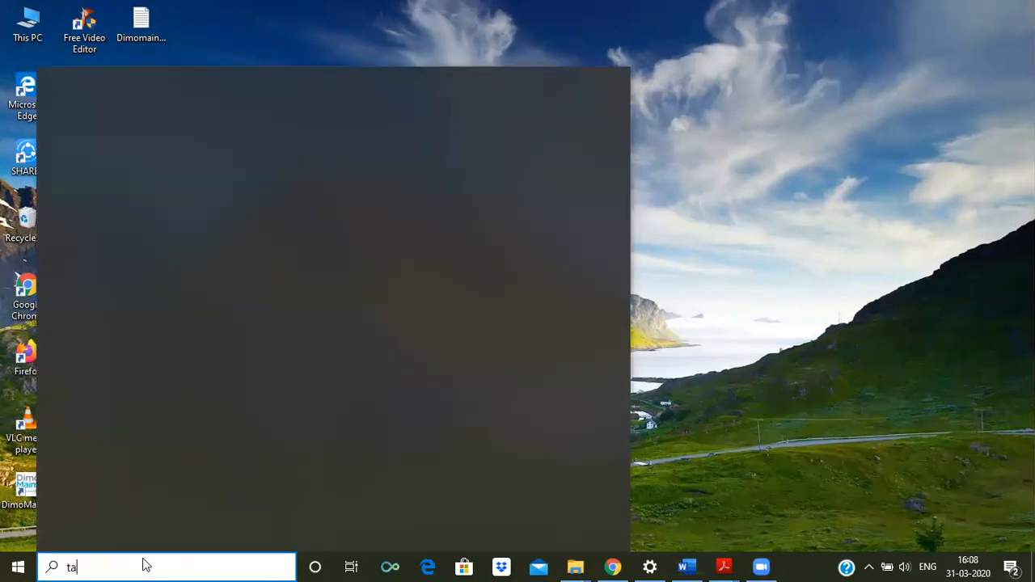
text(sk)
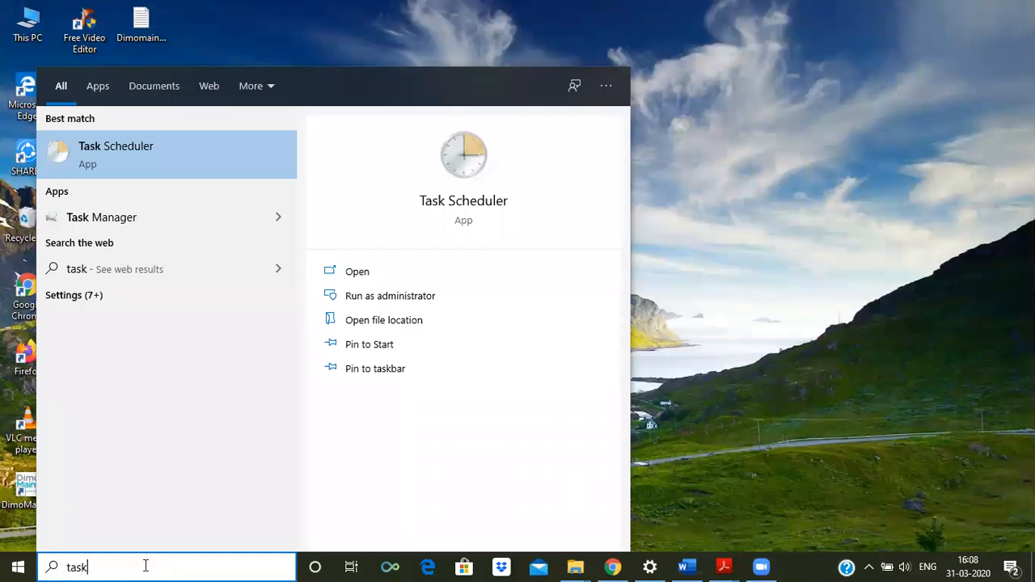
click(167, 147)
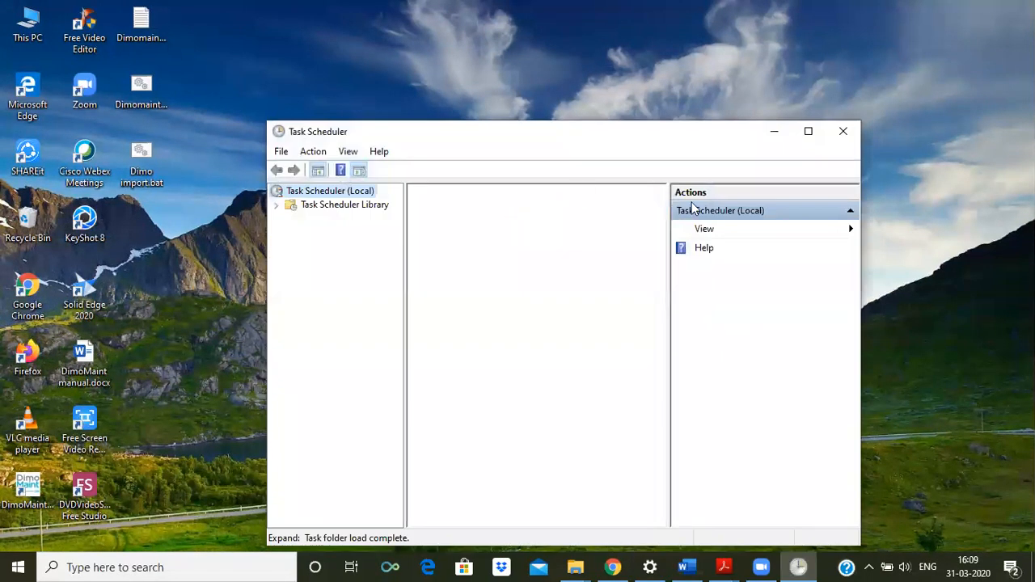
- Start a new basic task in Task Scheduler and name it Dimo_import
click(730, 249)
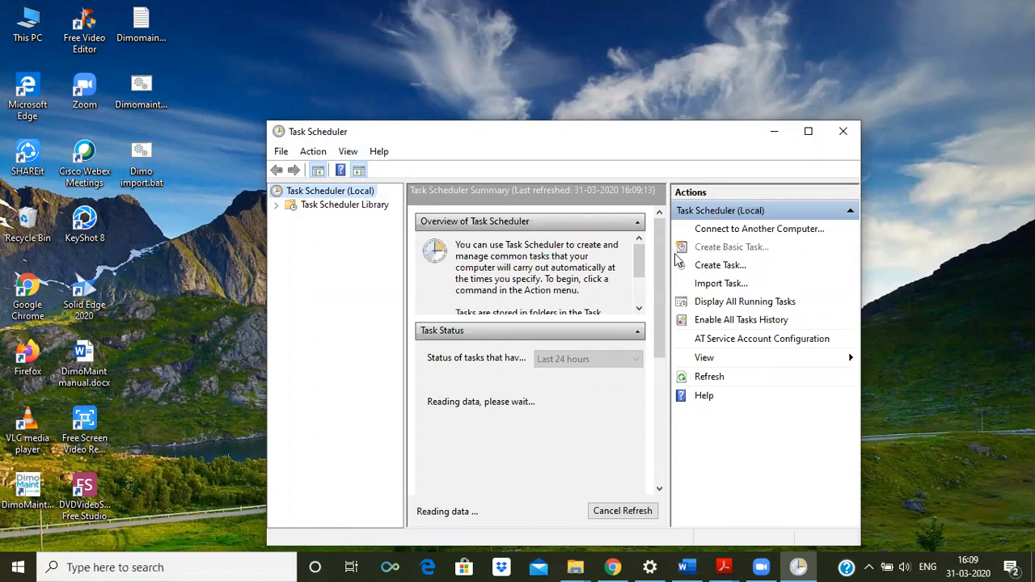
click(715, 249)
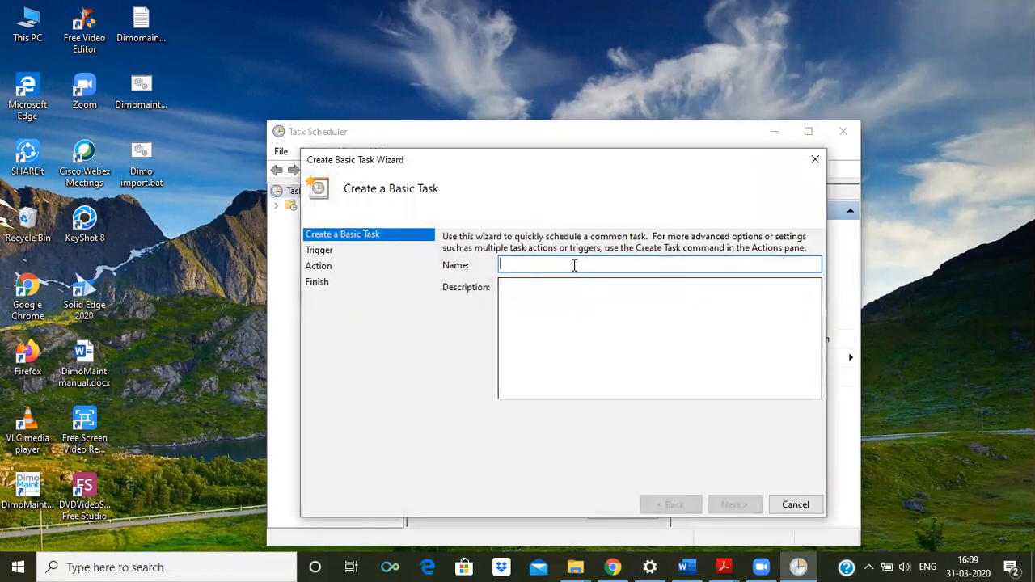
text(Dimo_import)
click(745, 505)
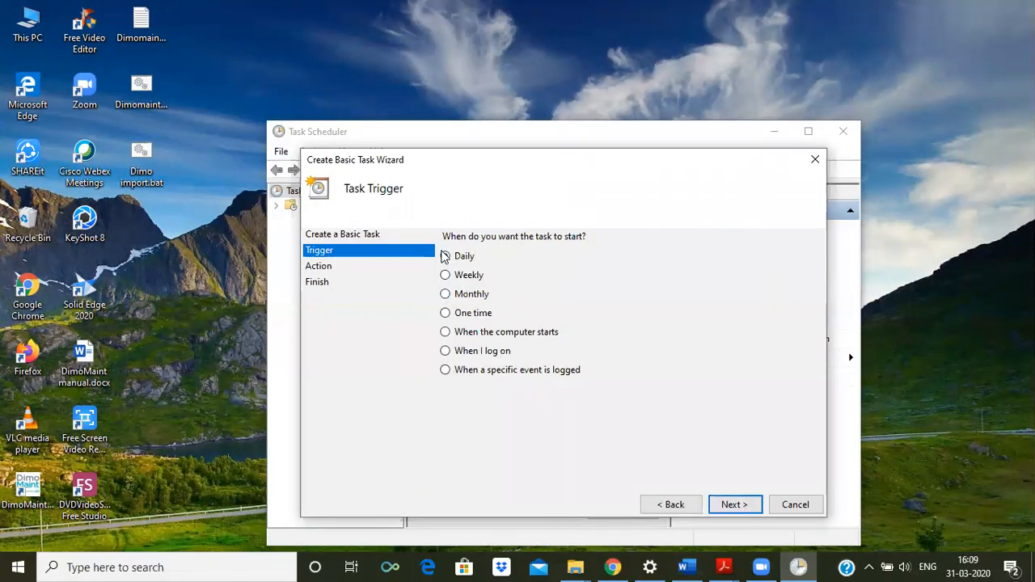
- Accept a daily trigger starting 31-03-2020 at 16:09:45, recurring every 1 day, with Start a program as the action
click(734, 504)
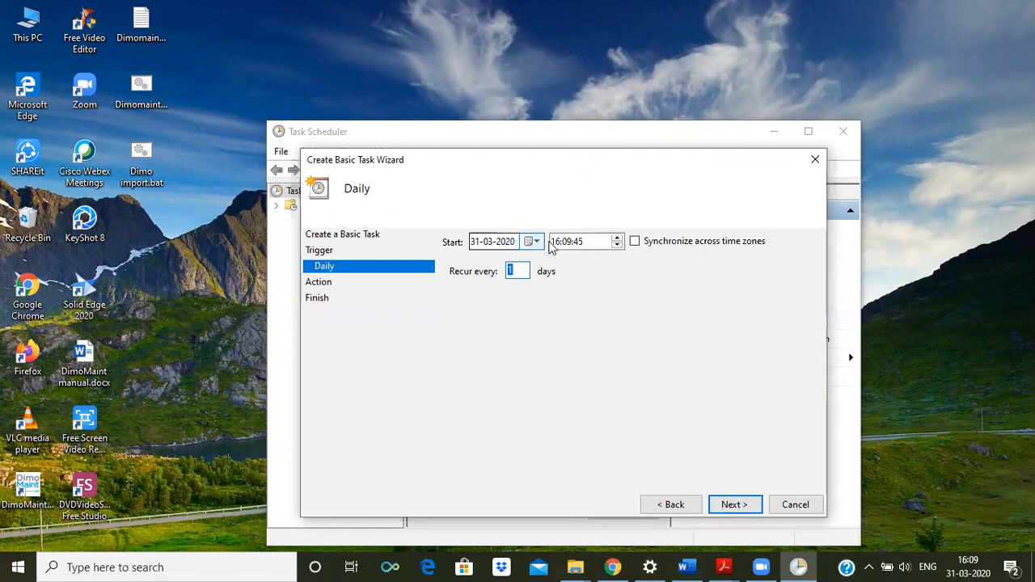
click(731, 505)
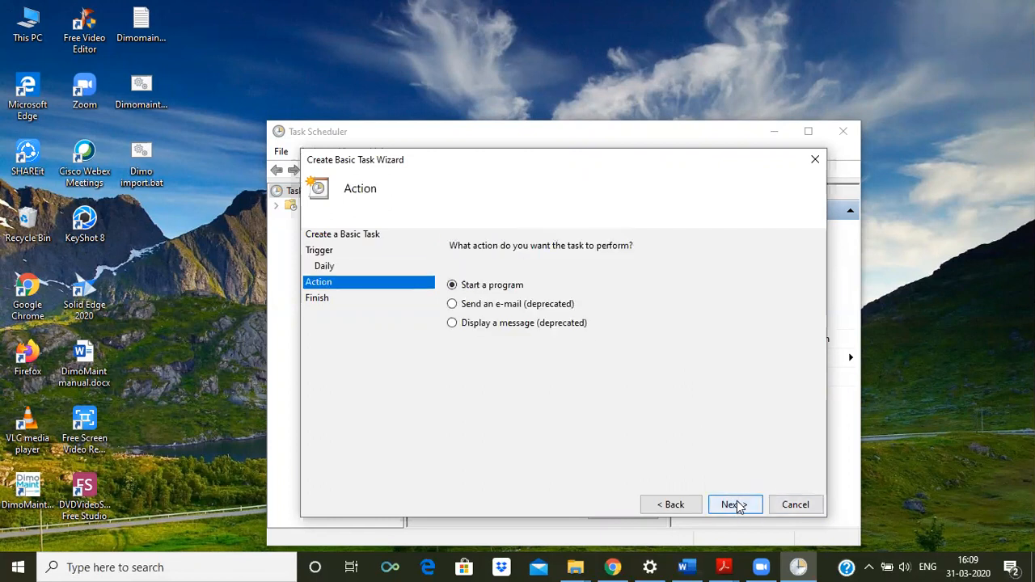
click(733, 505)
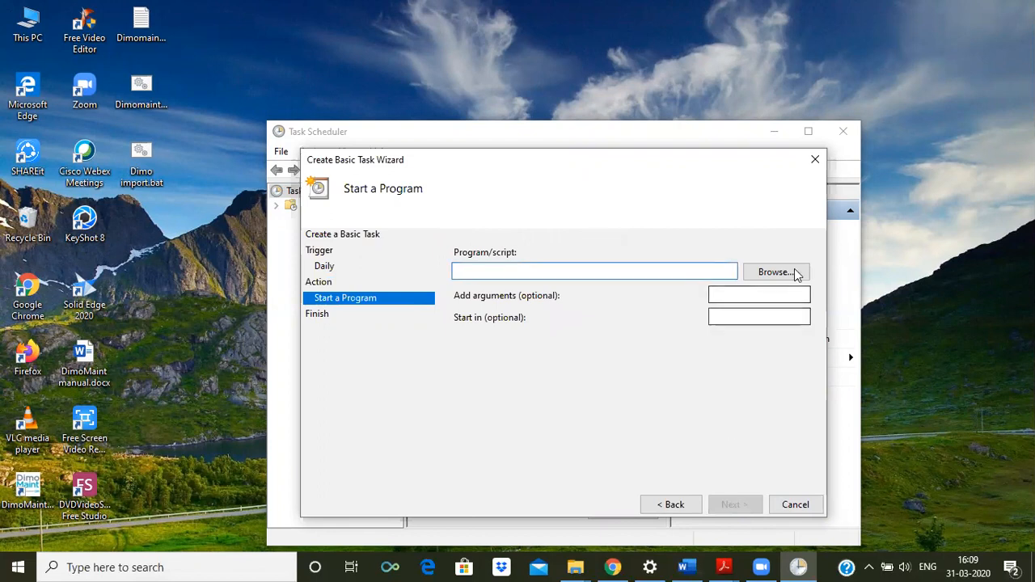
- Choose Dimo import.bat from the Desktop as the program to start, and continue to the task summary
click(775, 273)
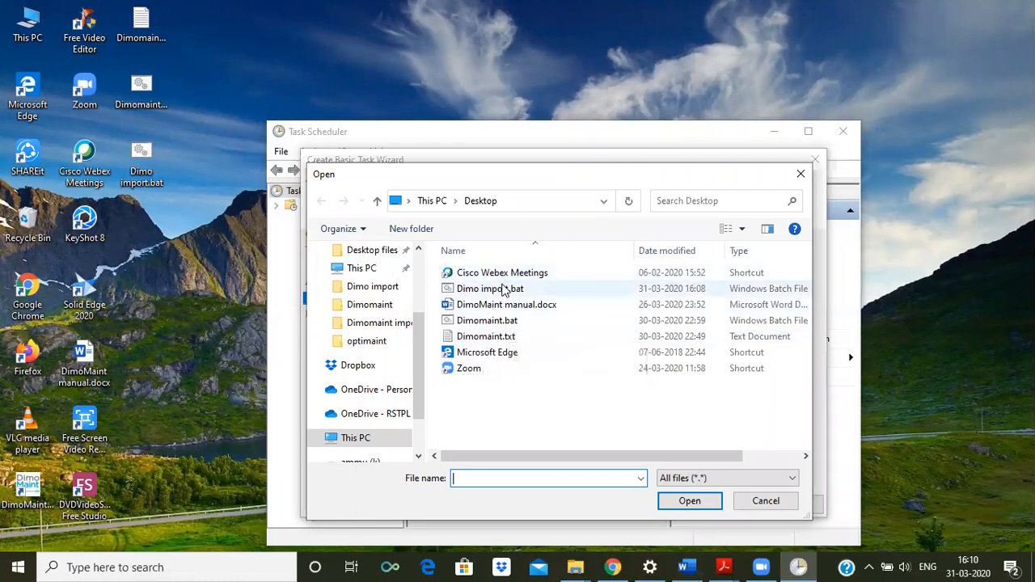
click(503, 290)
click(691, 503)
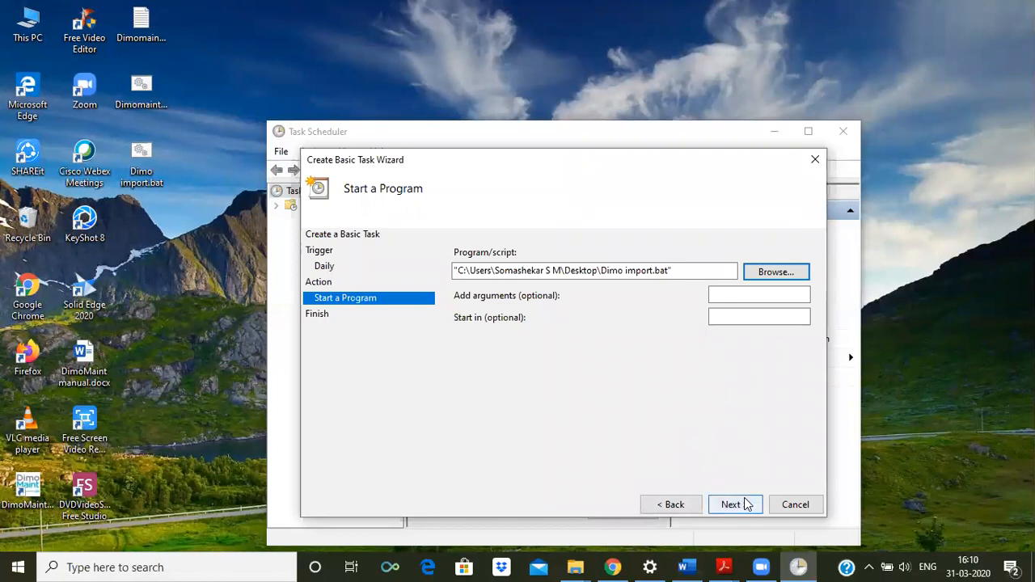
click(745, 505)
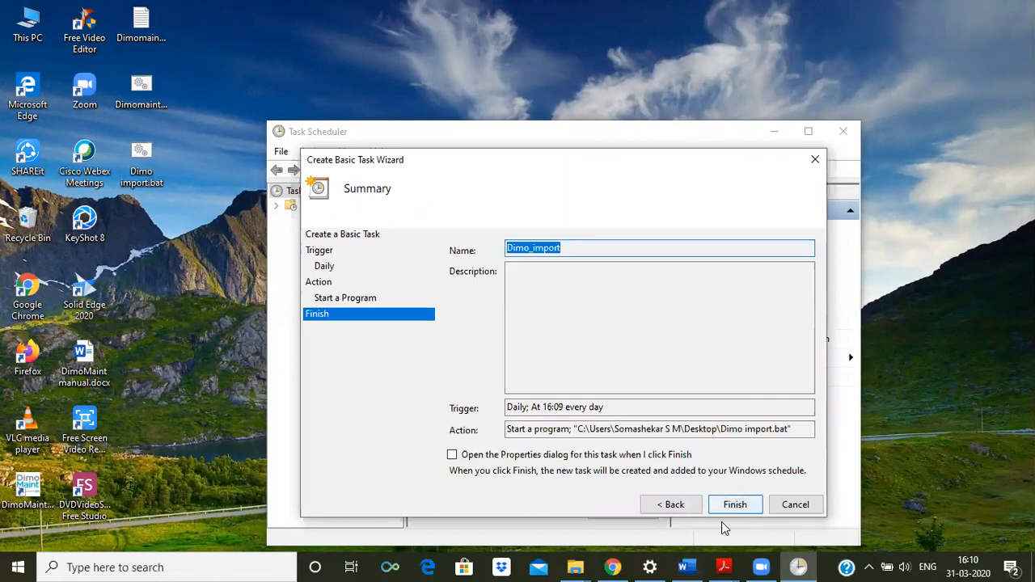
- Finish creating the Dimo_import basic task and display the tasks in the Task Scheduler Library
click(741, 503)
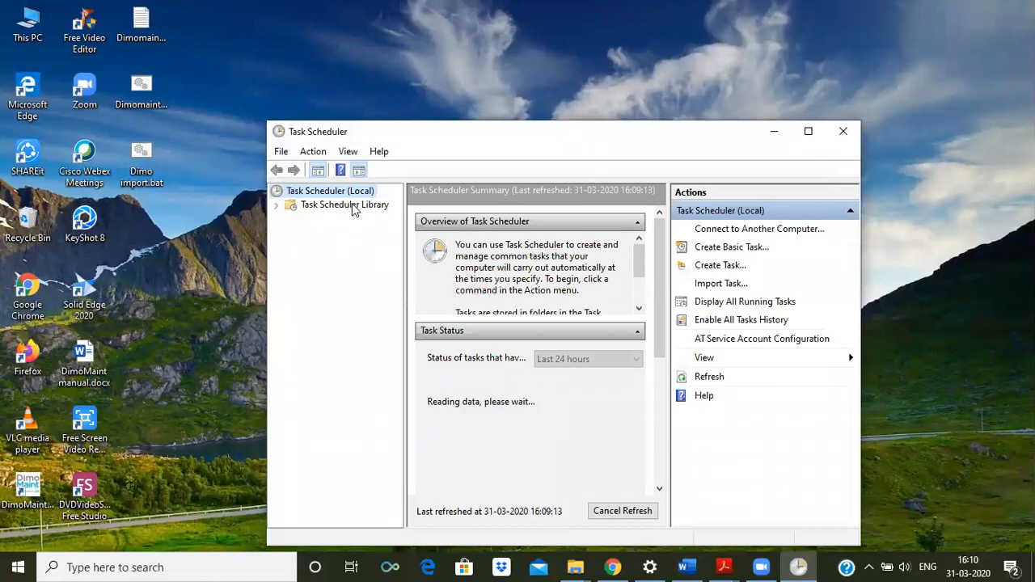
click(344, 204)
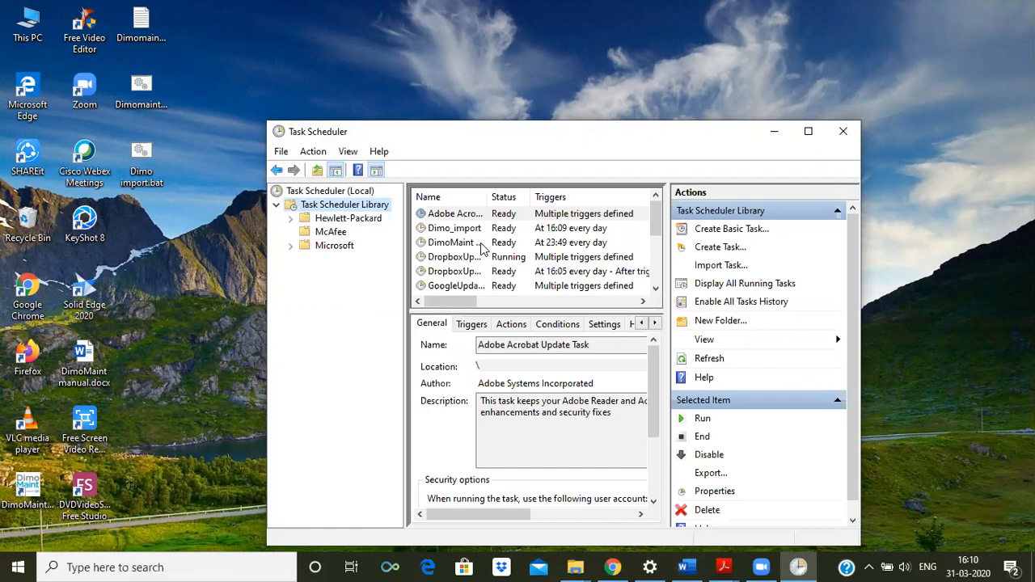
- Run the Dimo_import task on demand, and close its command window and Task Scheduler
click(473, 230)
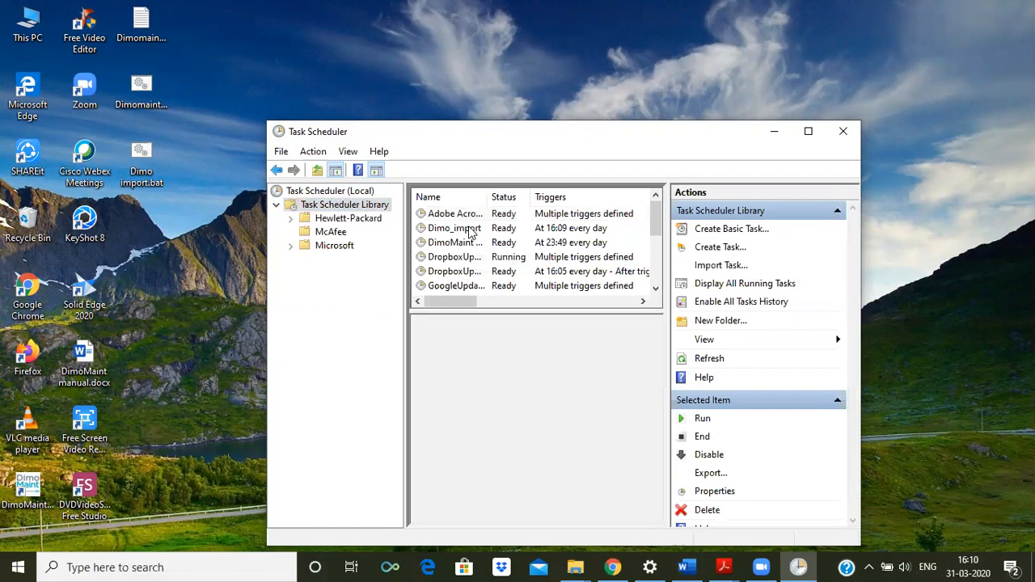
right_click(488, 229)
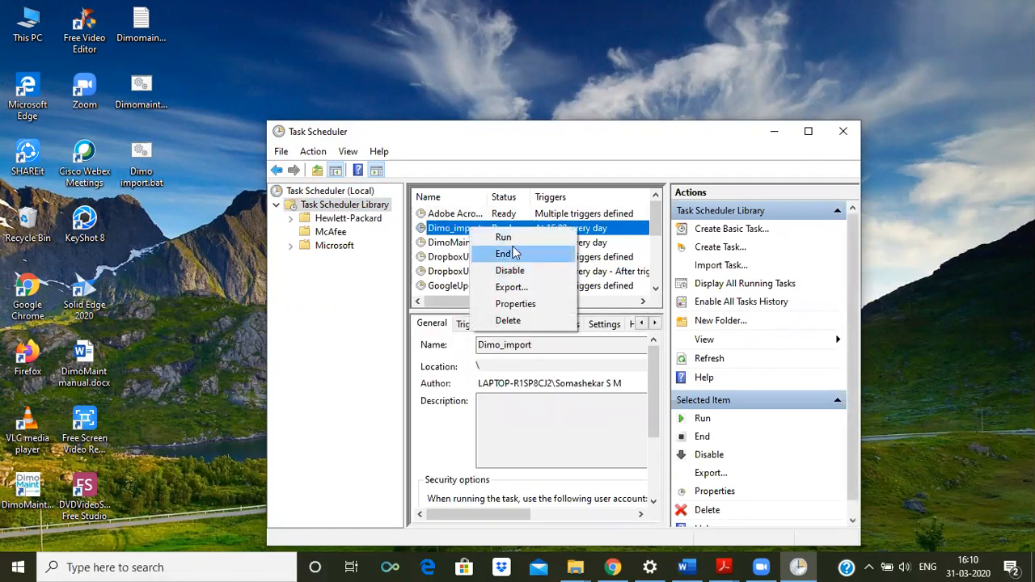
click(504, 237)
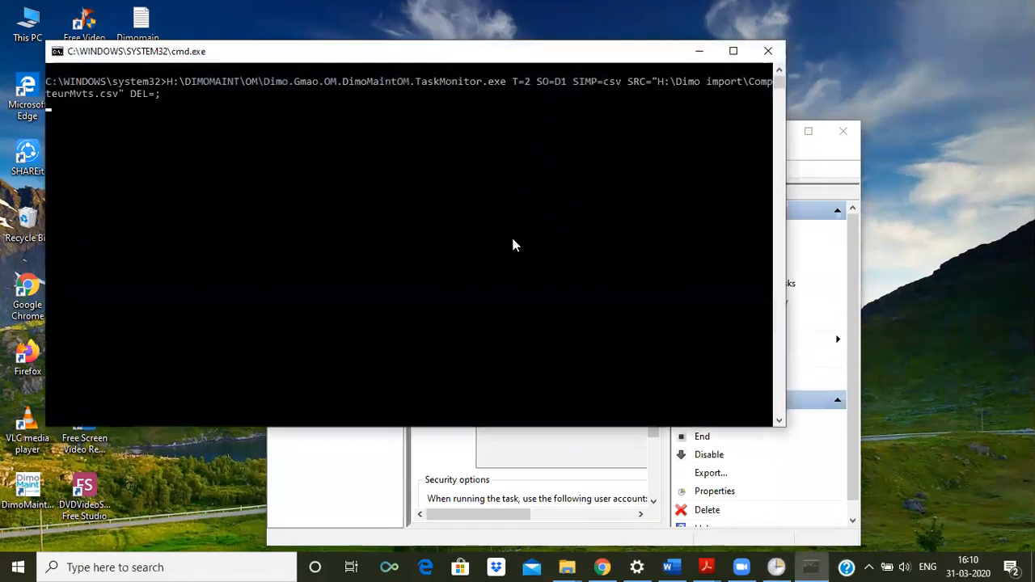
click(768, 51)
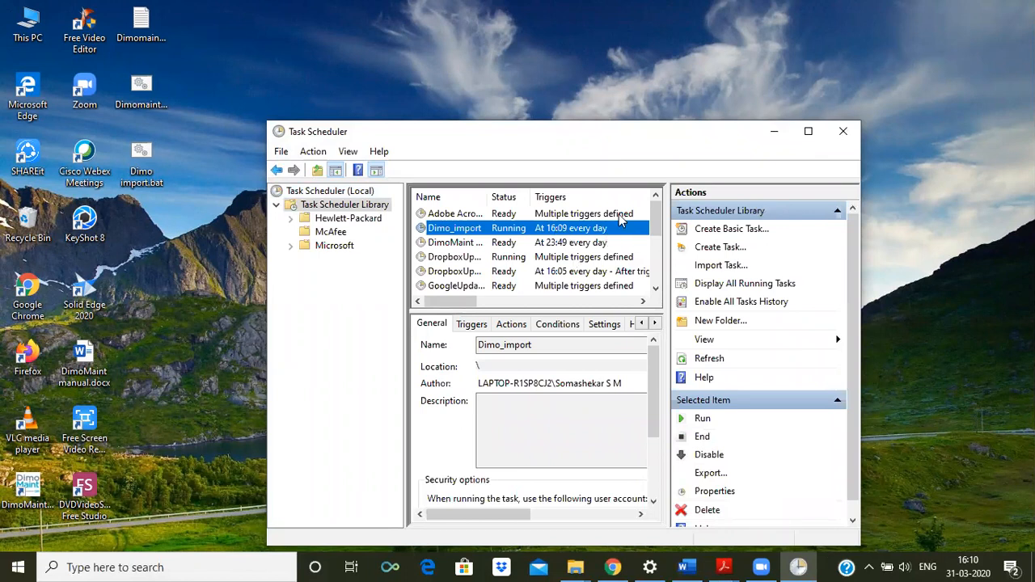
click(843, 133)
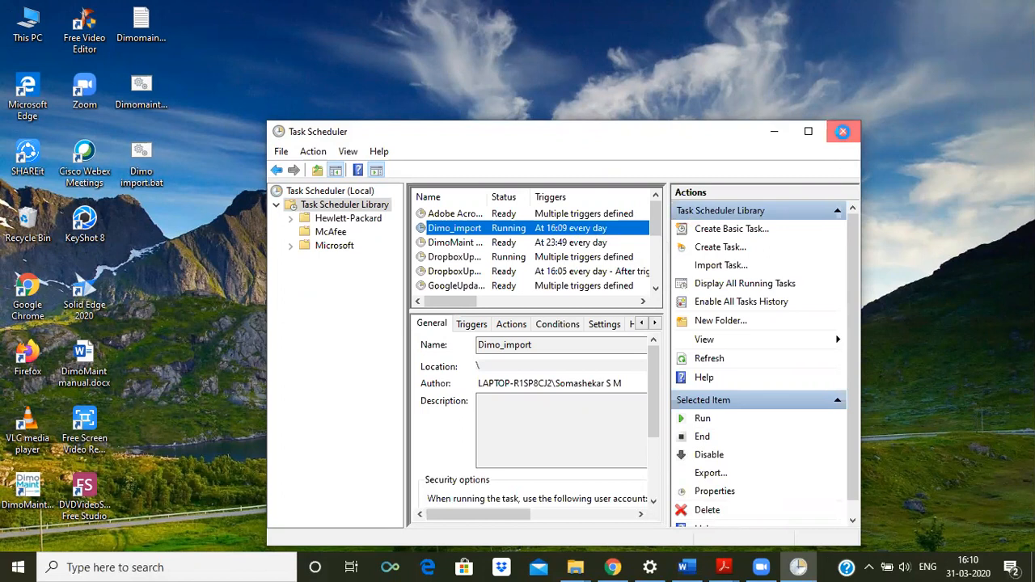